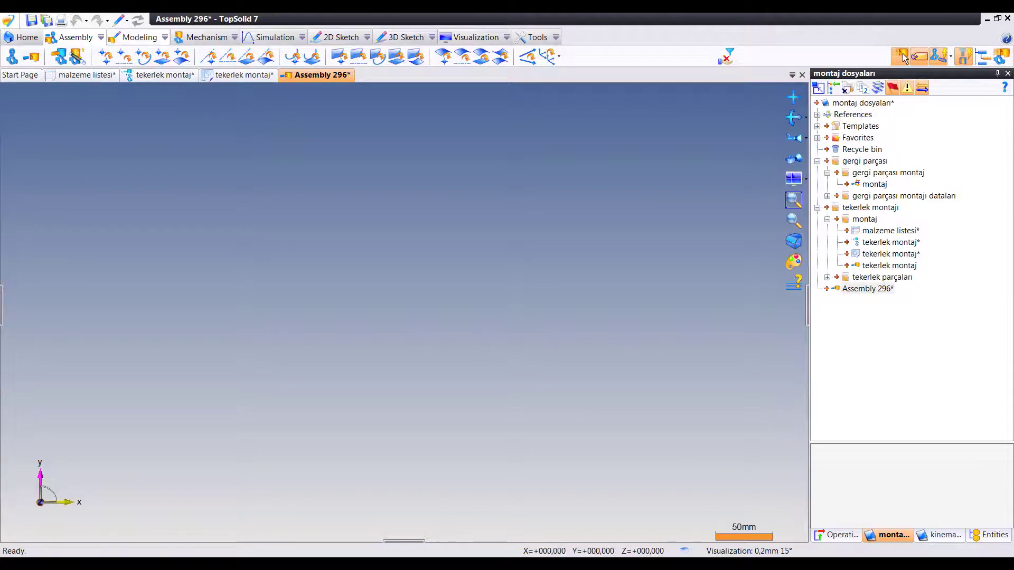
# Show the Modeling, 2D Sketch and 3D Sketch ribbon tools for Assembly 296.
pyautogui.click(136, 37)
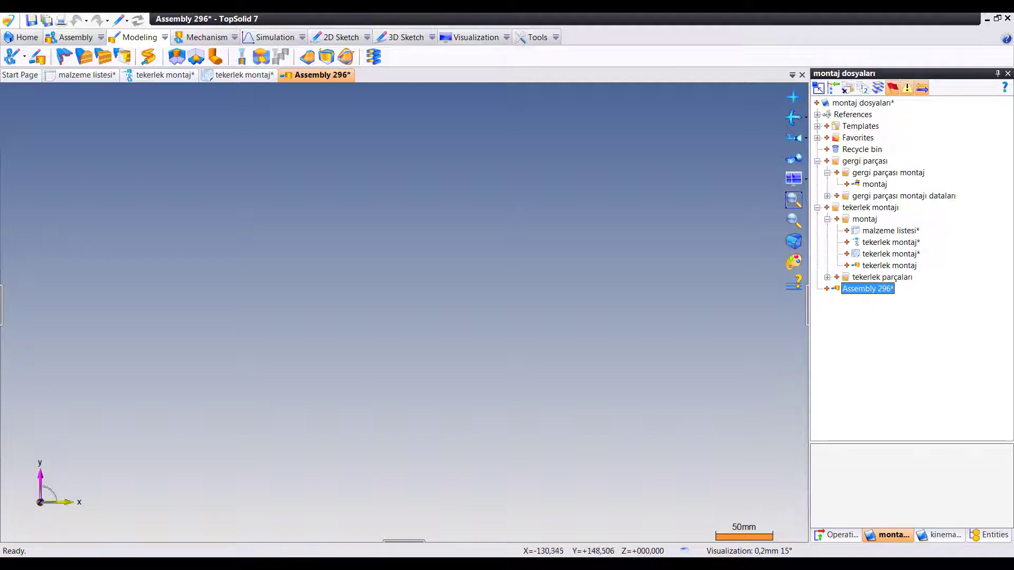
pyautogui.click(338, 37)
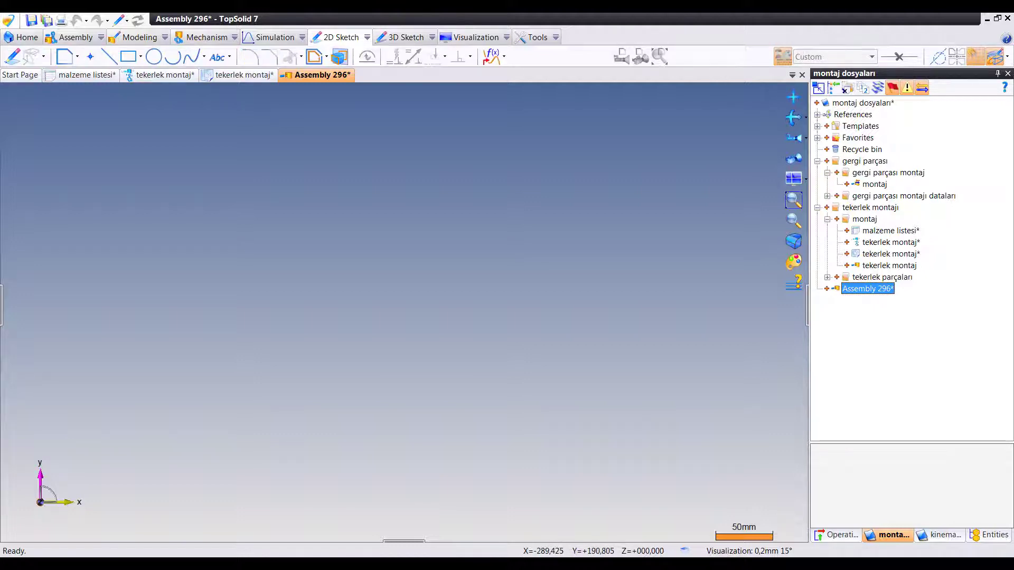
pyautogui.click(406, 37)
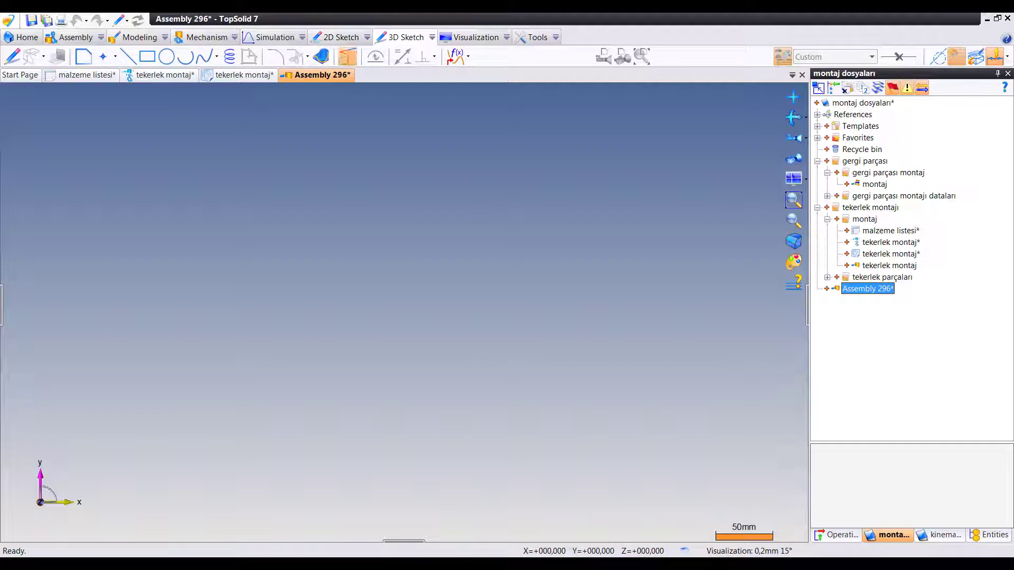
# Draw a 310 × 190 × 310 construction block in a new 3D sketch.
pyautogui.click(347, 56)
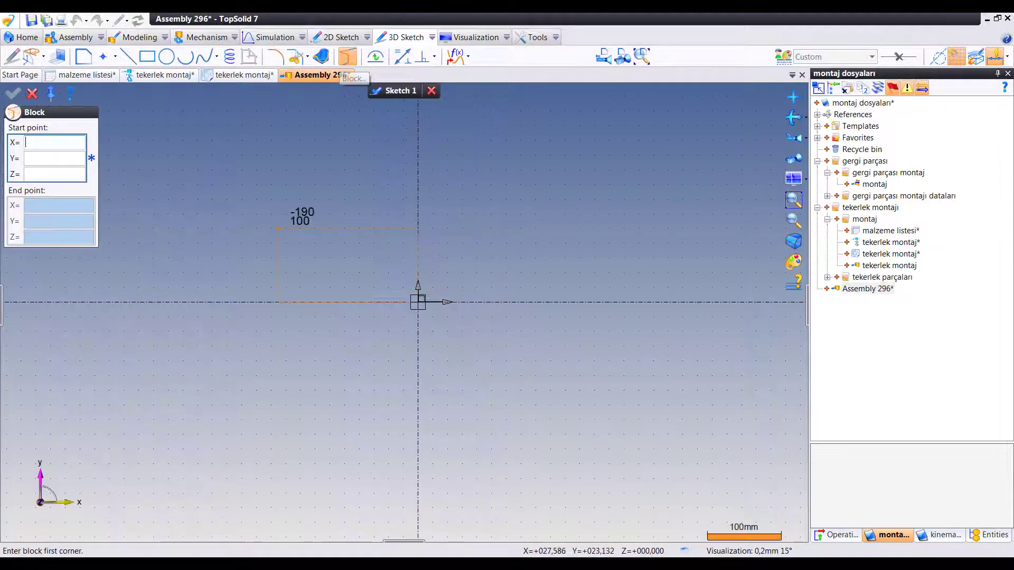
pyautogui.click(271, 221)
pyautogui.click(499, 361)
pyautogui.moveTo(607, 369); pyautogui.dragTo(390, 295, button='middle')
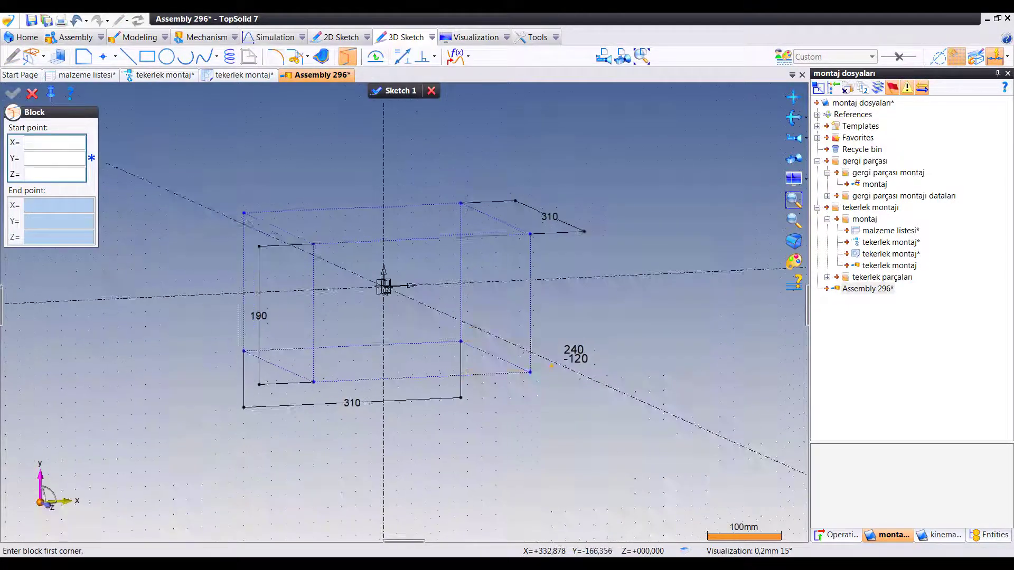
# Trace the block's top rectangle with a closed contour.
pyautogui.click(83, 57)
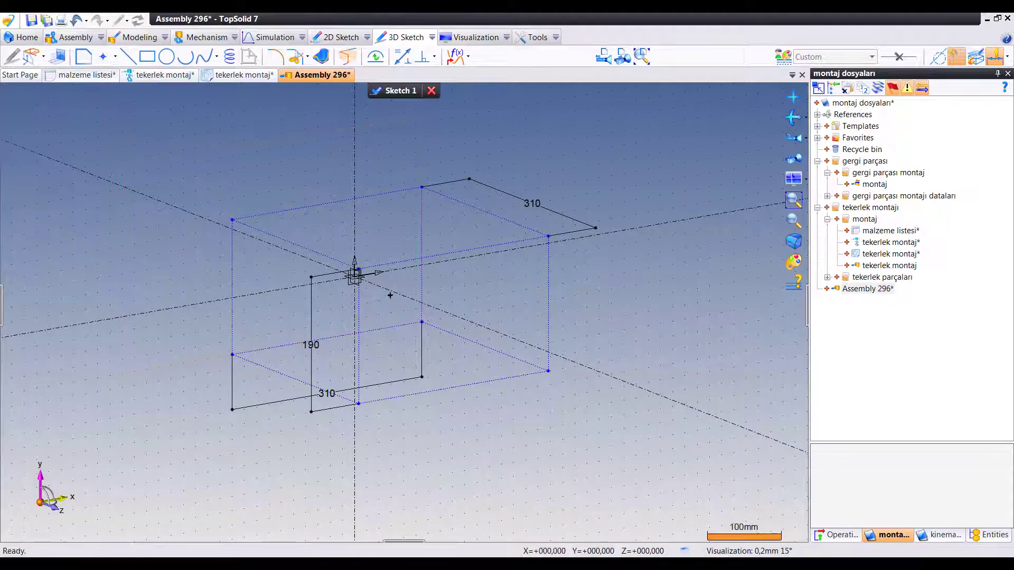
pyautogui.click(233, 219)
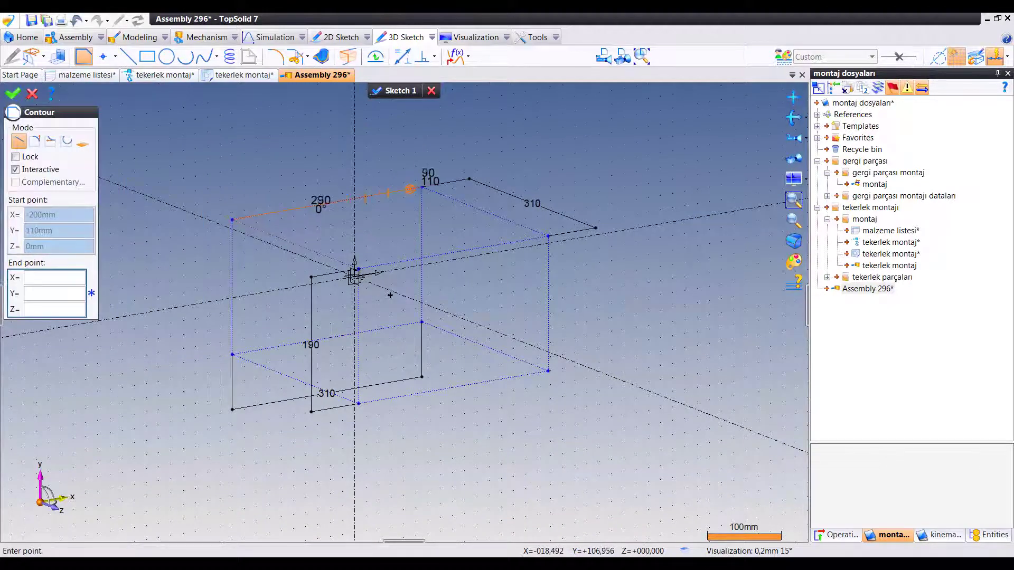
pyautogui.click(422, 186)
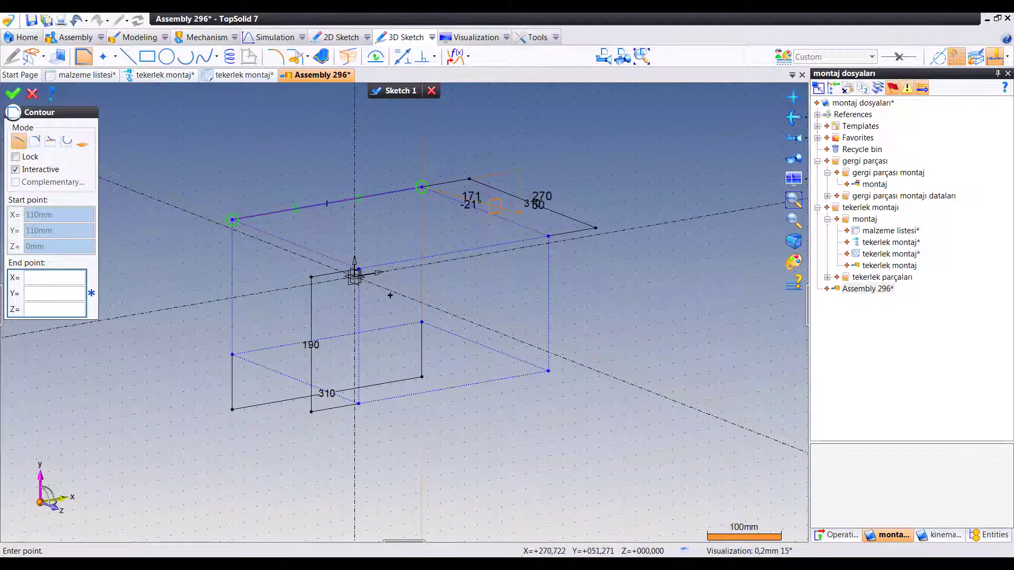
pyautogui.click(548, 236)
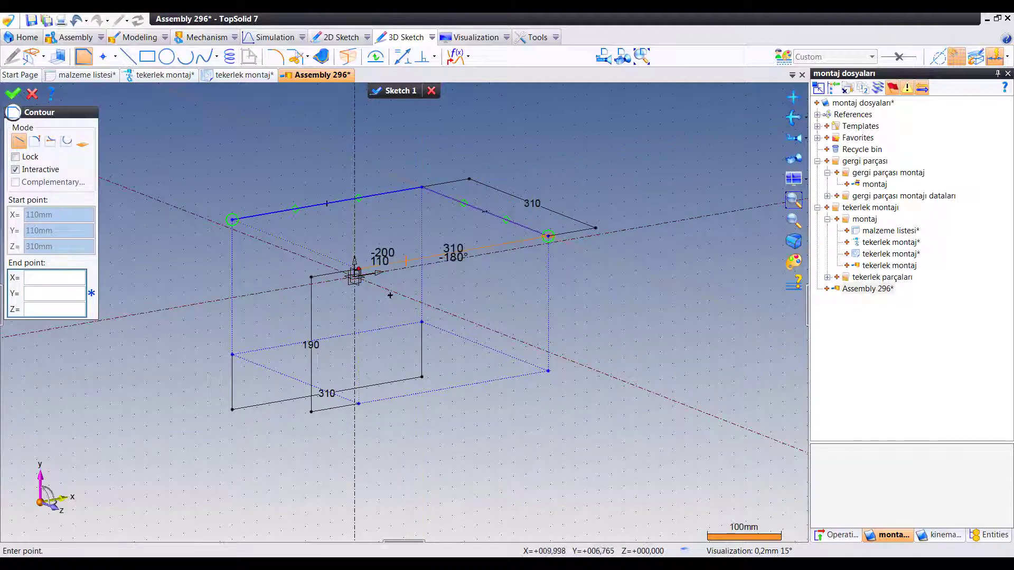
pyautogui.click(358, 270)
pyautogui.click(232, 220)
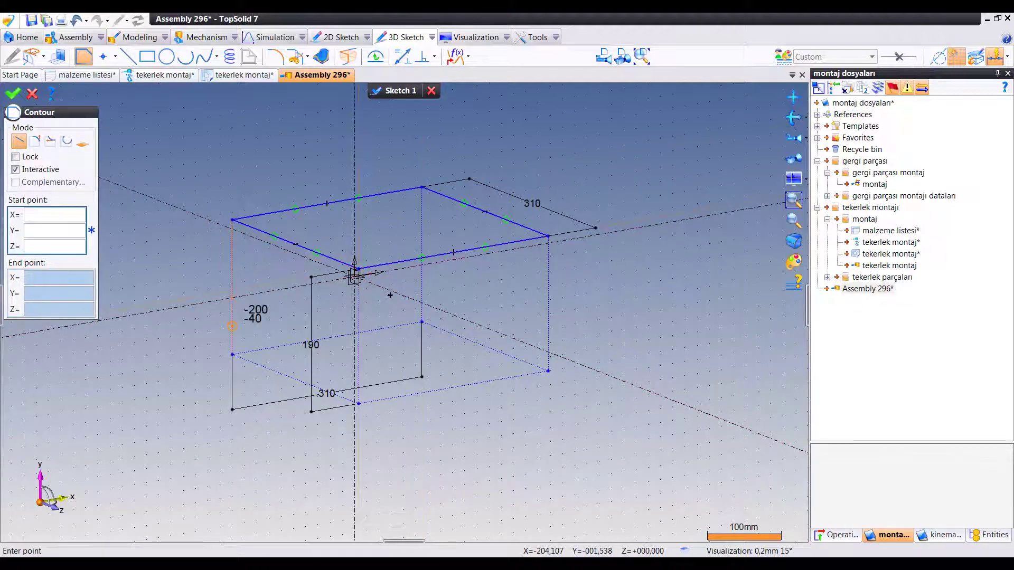
# Trace the block's bottom rectangle with a closed contour.
pyautogui.click(232, 355)
pyautogui.click(422, 321)
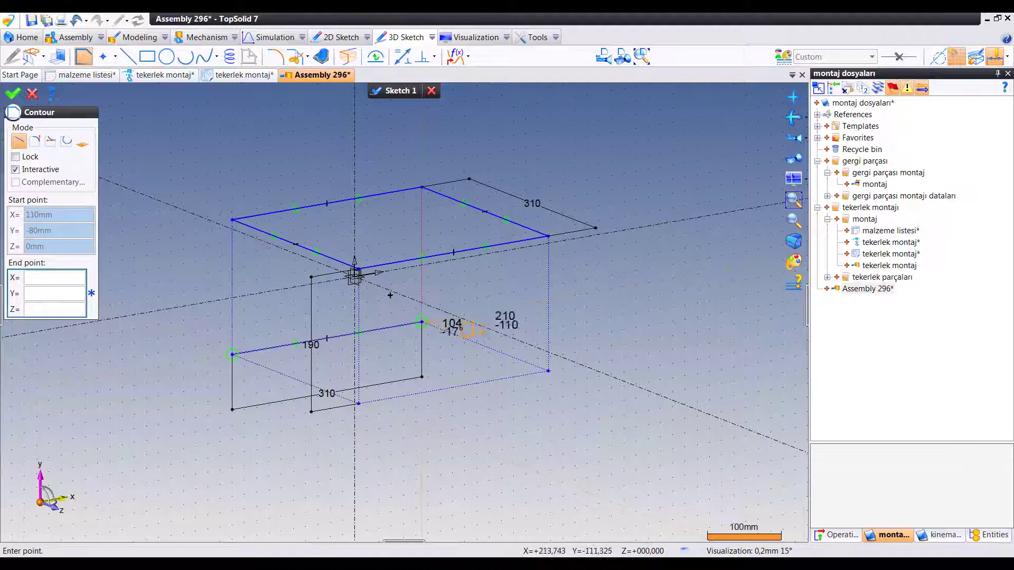
pyautogui.click(548, 371)
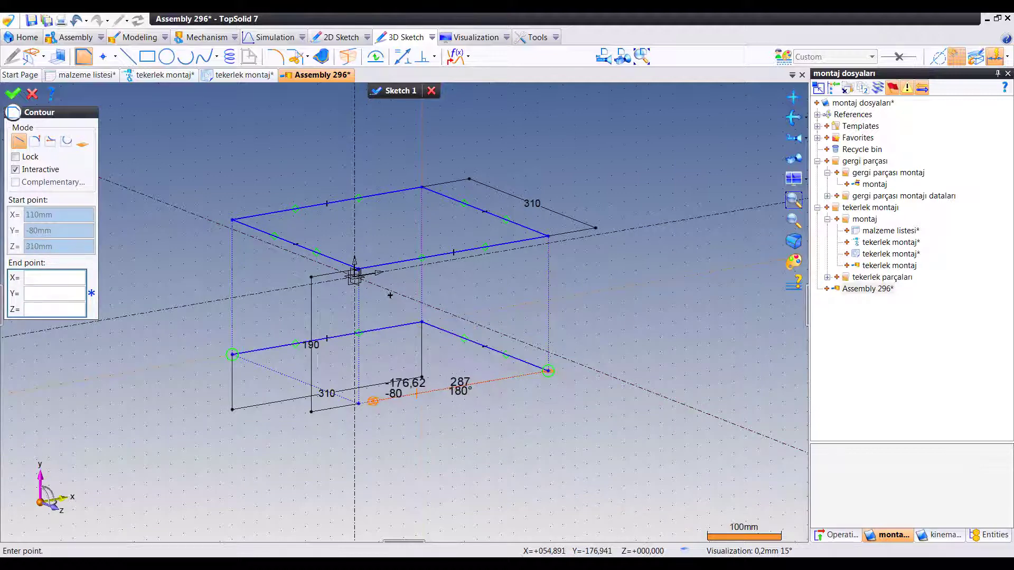
pyautogui.click(358, 404)
pyautogui.click(232, 355)
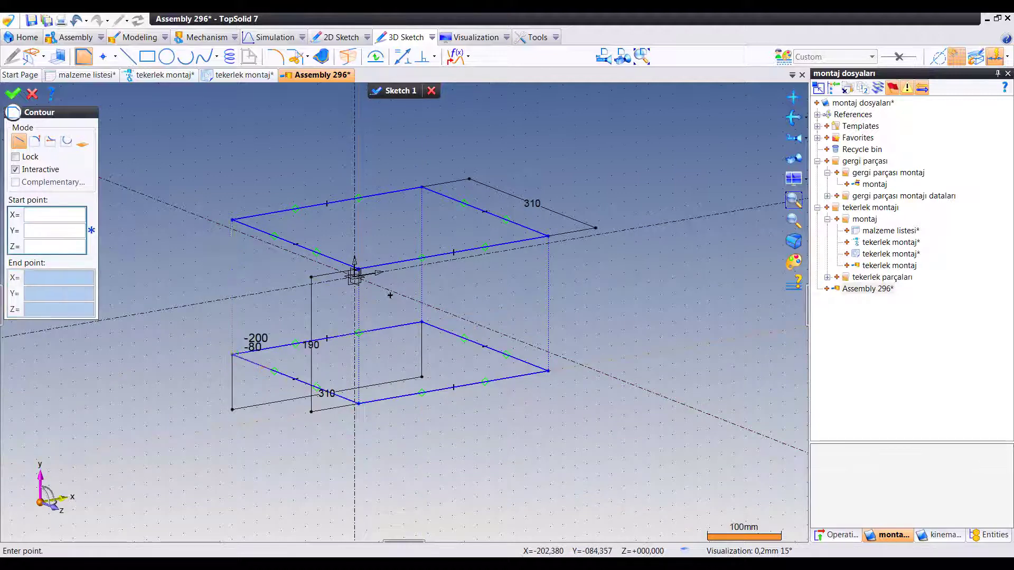
# Draw the left and right vertical edges joining the top and bottom outlines.
pyautogui.click(232, 219)
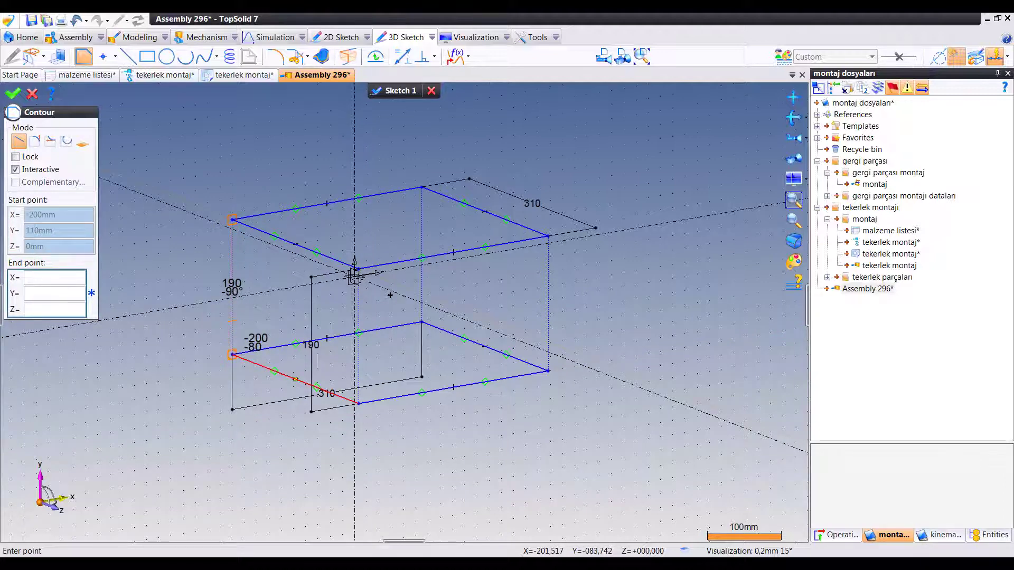
pyautogui.click(233, 354)
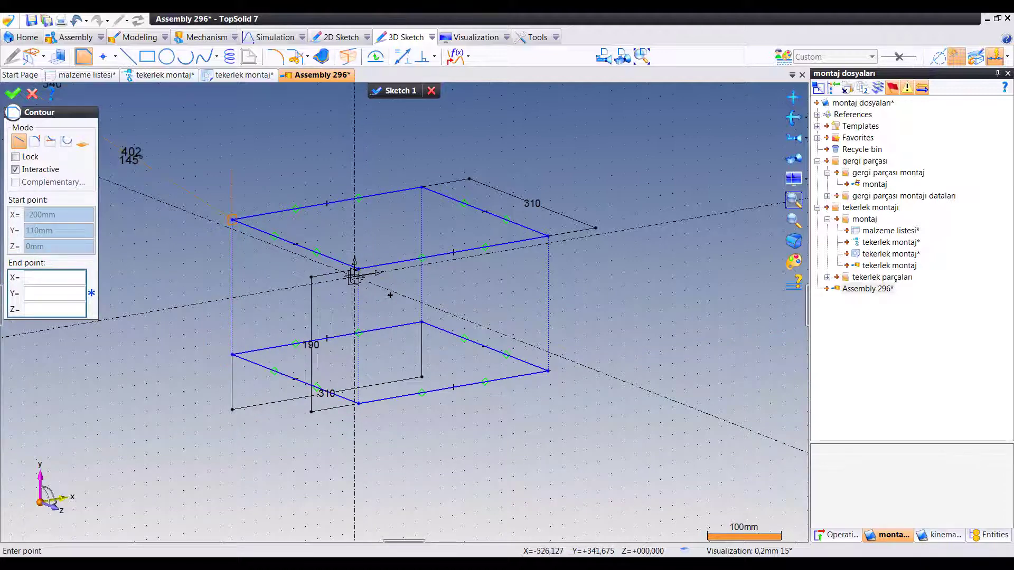
pyautogui.press('Escape')
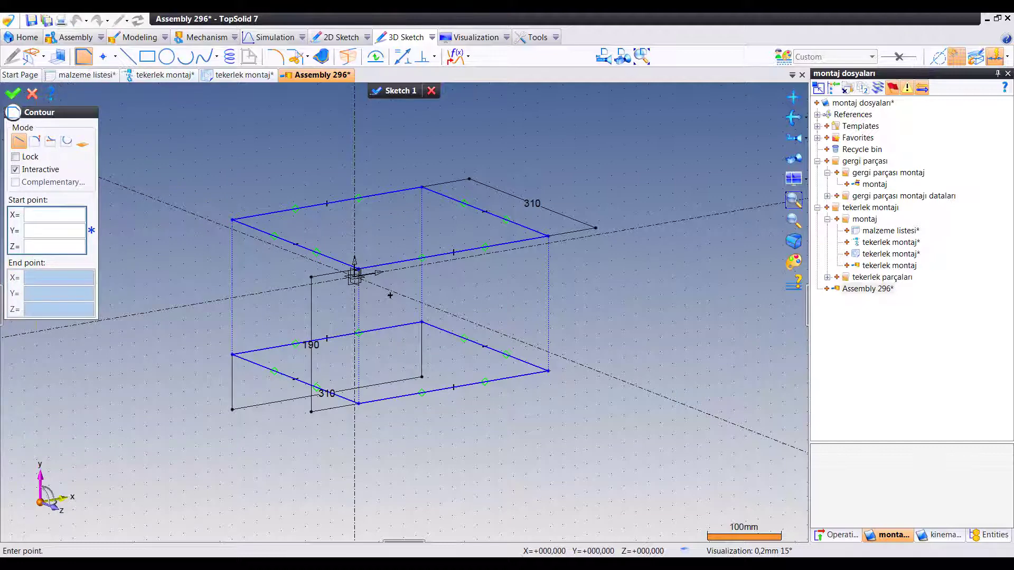
pyautogui.click(84, 56)
pyautogui.click(355, 274)
pyautogui.click(549, 371)
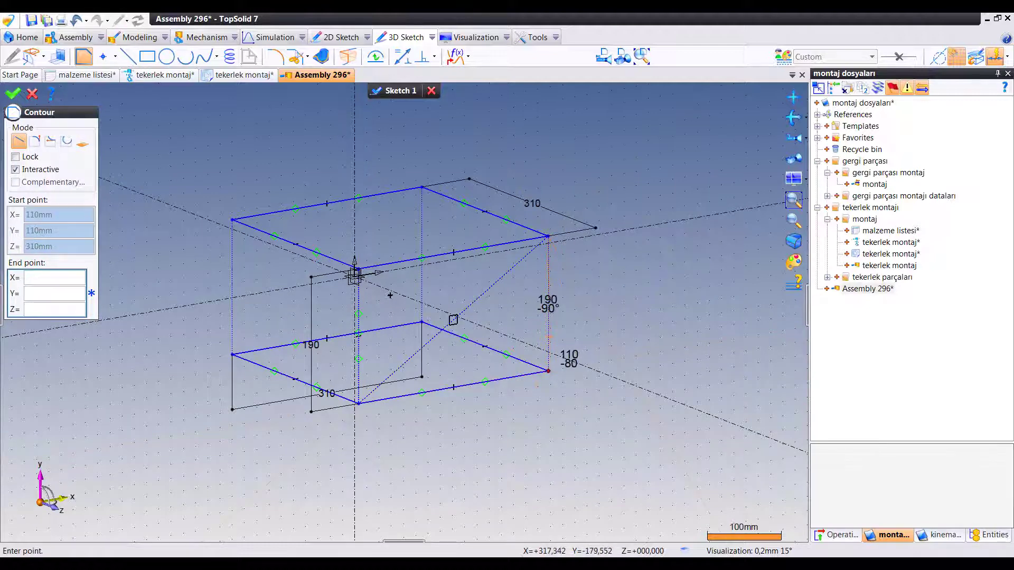
pyautogui.click(549, 238)
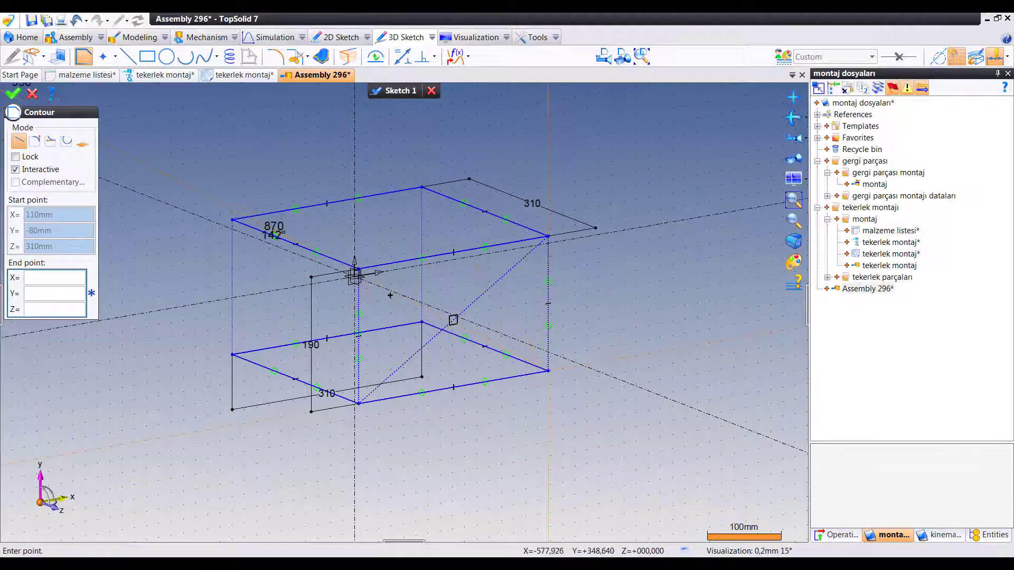
pyautogui.press('Escape')
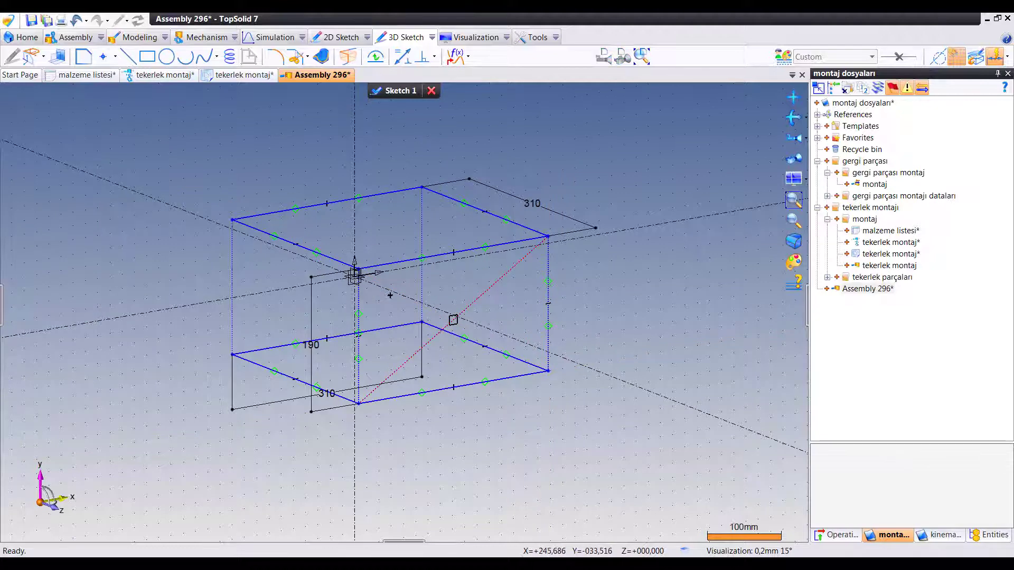
# Delete the stray diagonal line and draw the back vertical edge.
pyautogui.rightClick(498, 247)
pyautogui.click(521, 356)
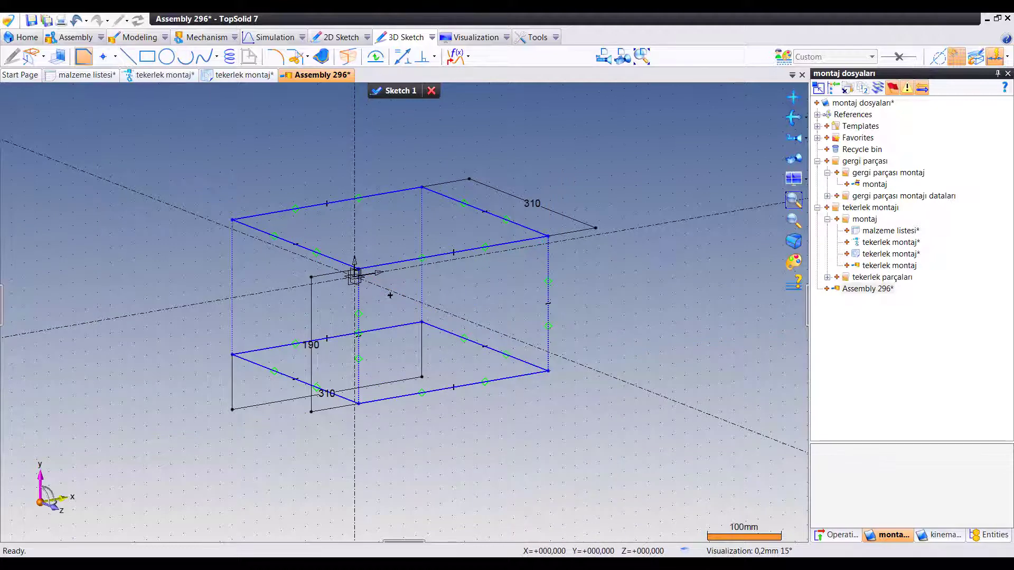
pyautogui.click(84, 57)
pyautogui.click(422, 188)
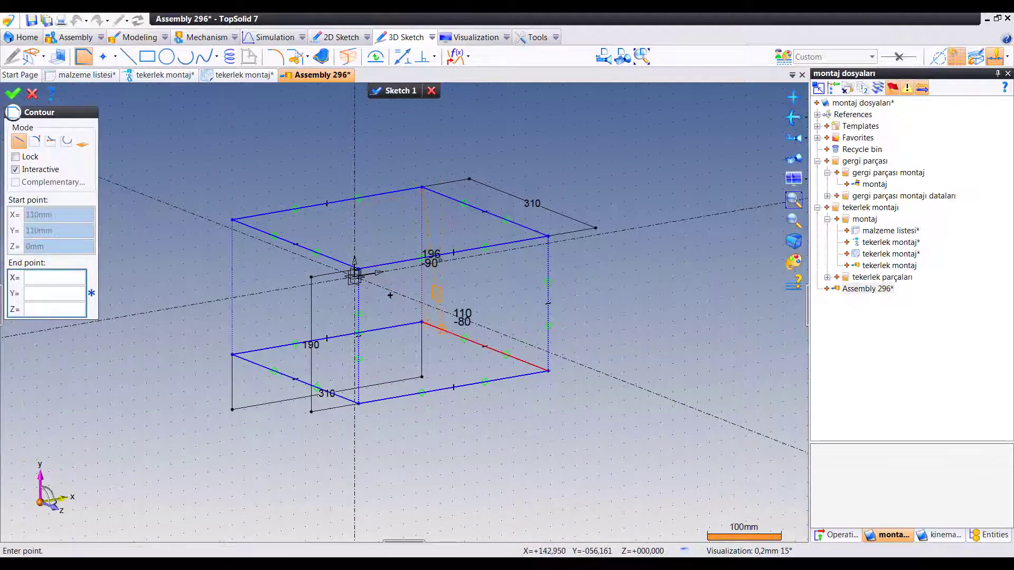
pyautogui.click(423, 322)
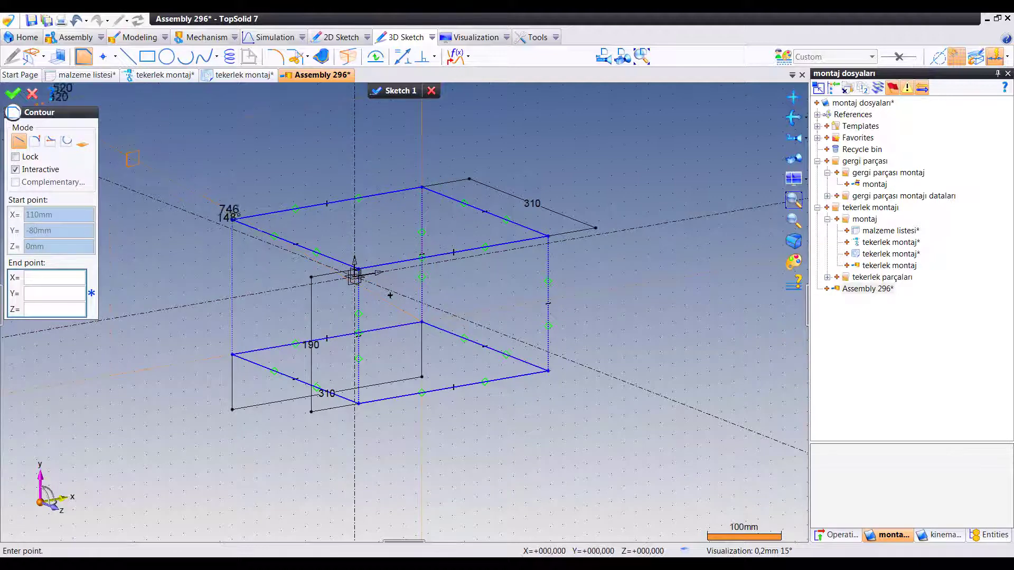
pyautogui.click(13, 94)
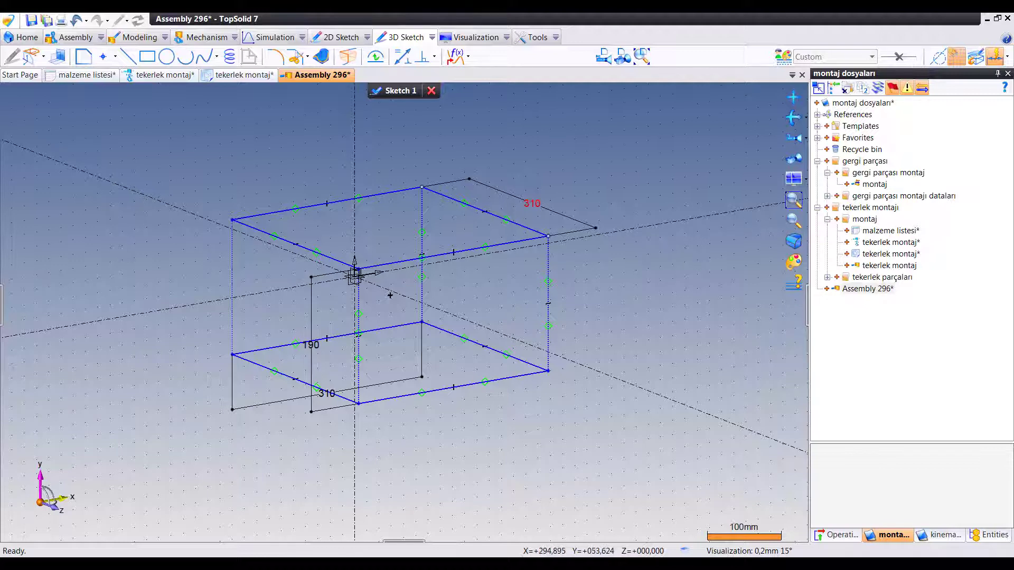
# Change the box dimensions to 600 depth, 1200 length and 500 height.
pyautogui.doubleClick(532, 203)
pyautogui.write('600')
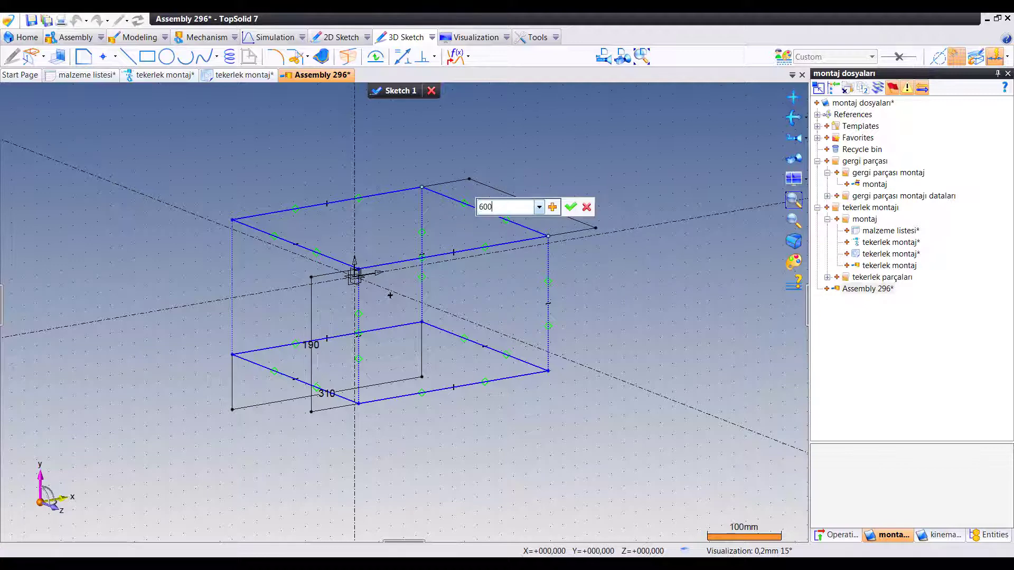
pyautogui.press('Return')
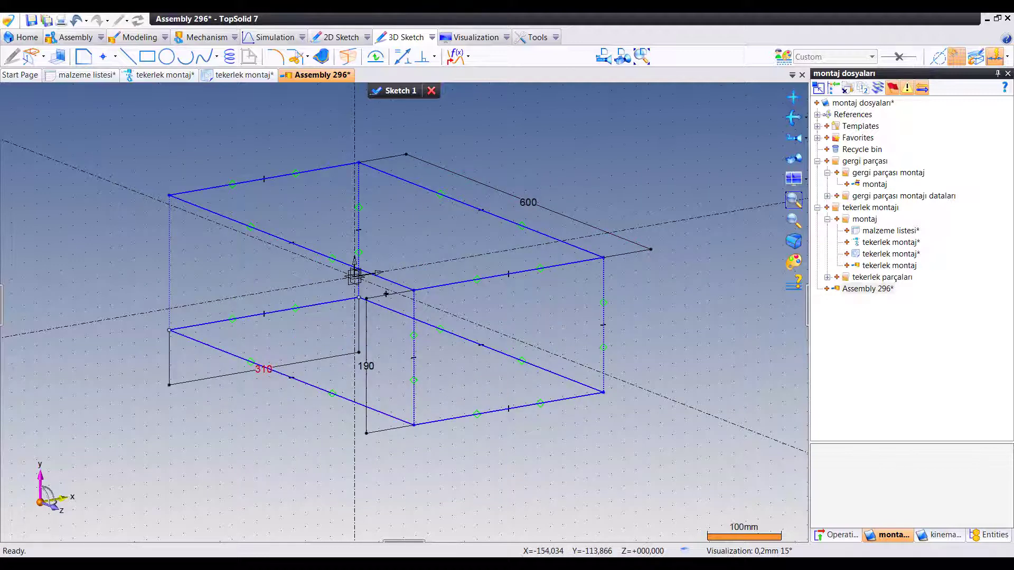
pyautogui.doubleClick(263, 369)
pyautogui.write('1200')
pyautogui.press('Return')
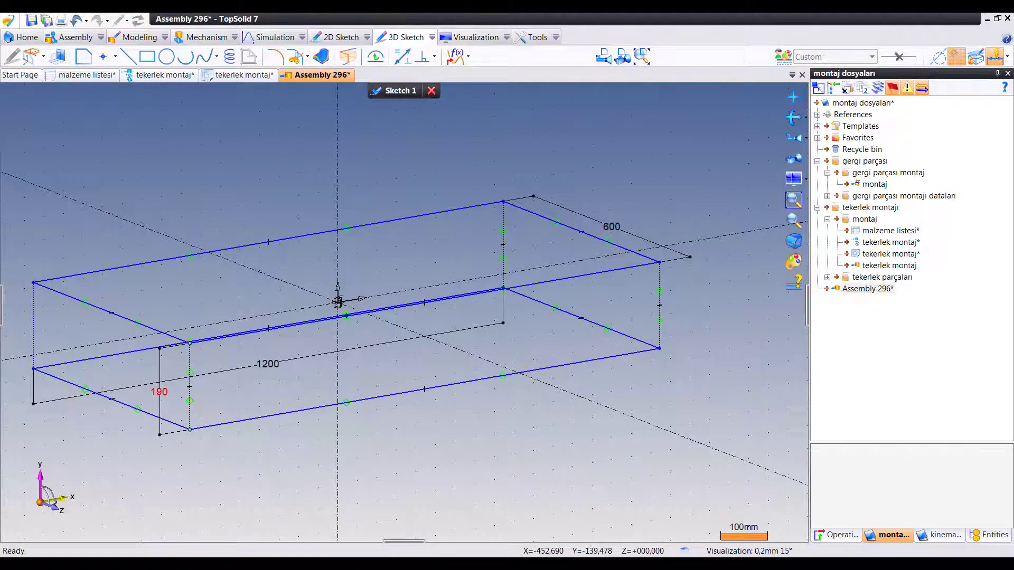
pyautogui.doubleClick(159, 392)
pyautogui.write('500')
pyautogui.press('Return')
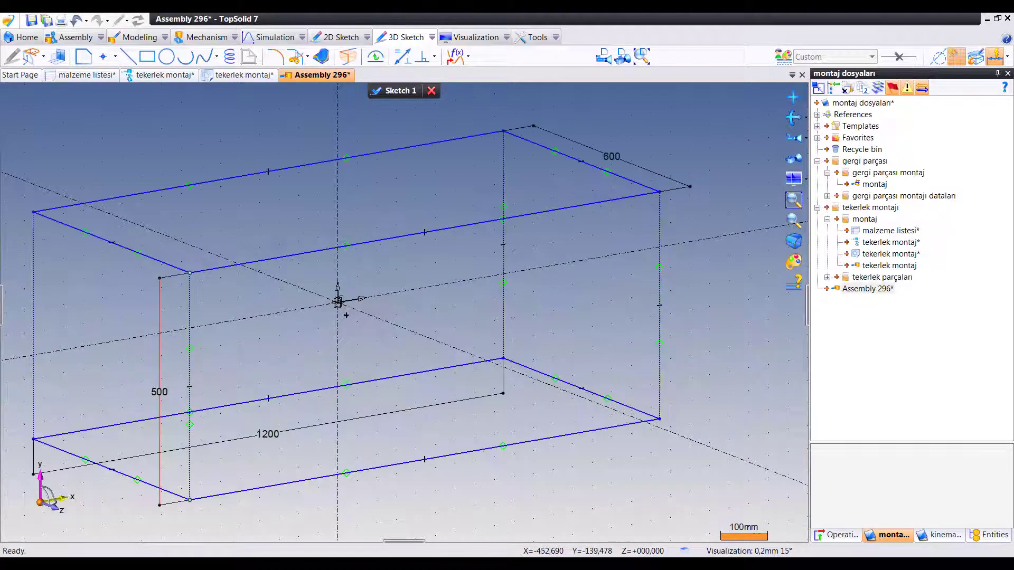
pyautogui.moveTo(309, 279); pyautogui.dragTo(309, 278, button='middle')
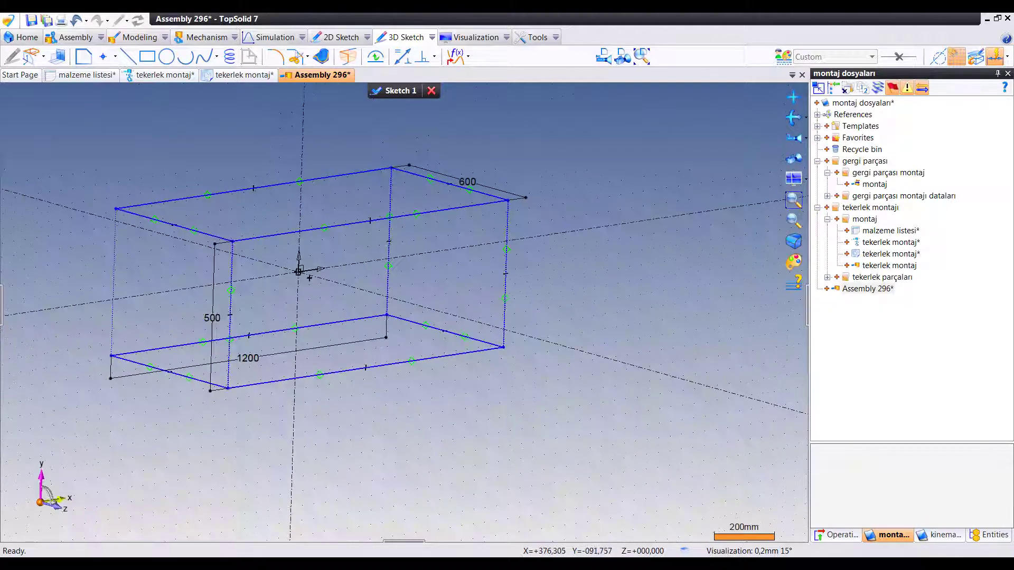
pyautogui.click(376, 90)
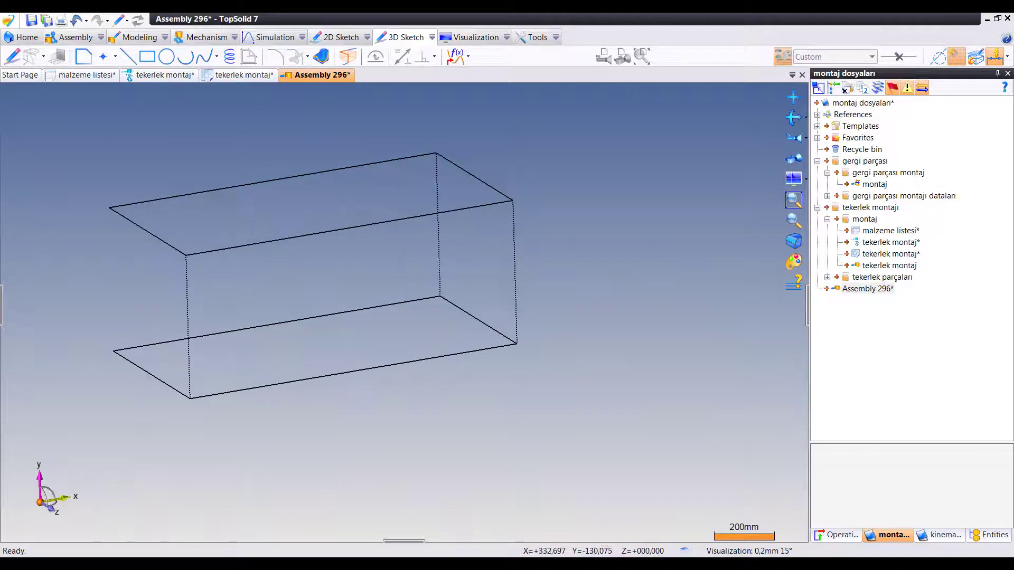
pyautogui.rightClick(135, 218)
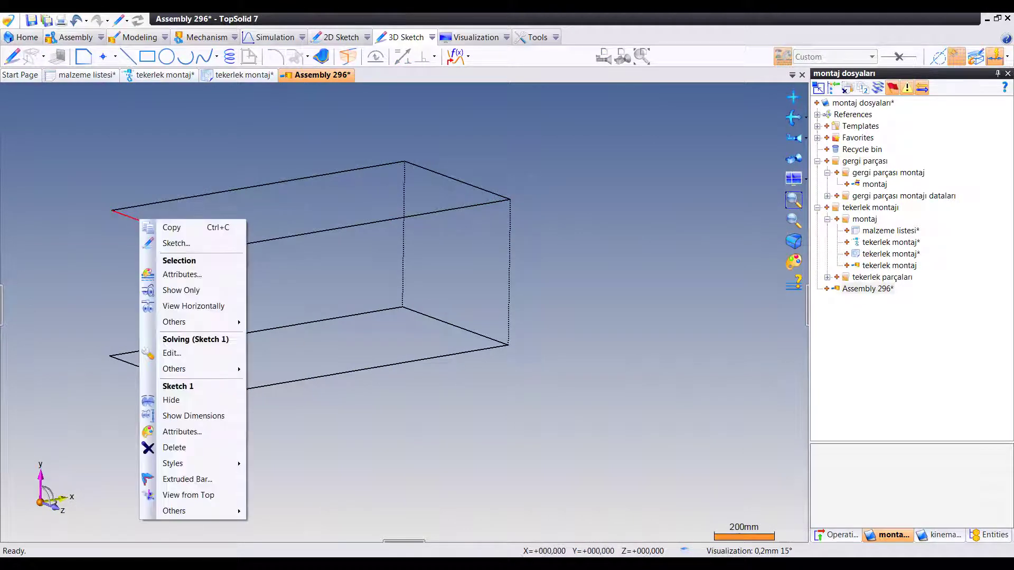
pyautogui.click(169, 353)
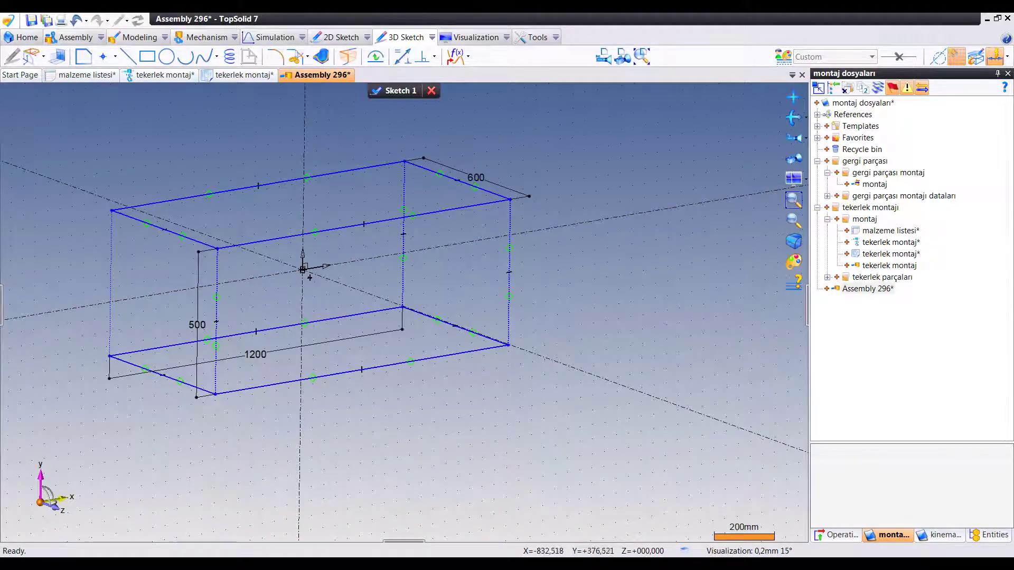
pyautogui.click(128, 57)
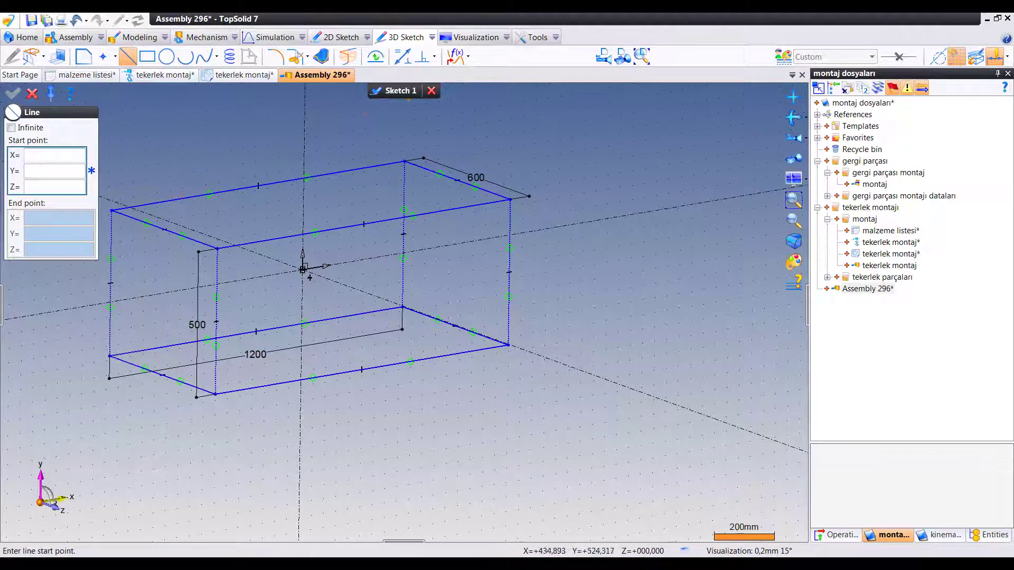
pyautogui.press('Escape')
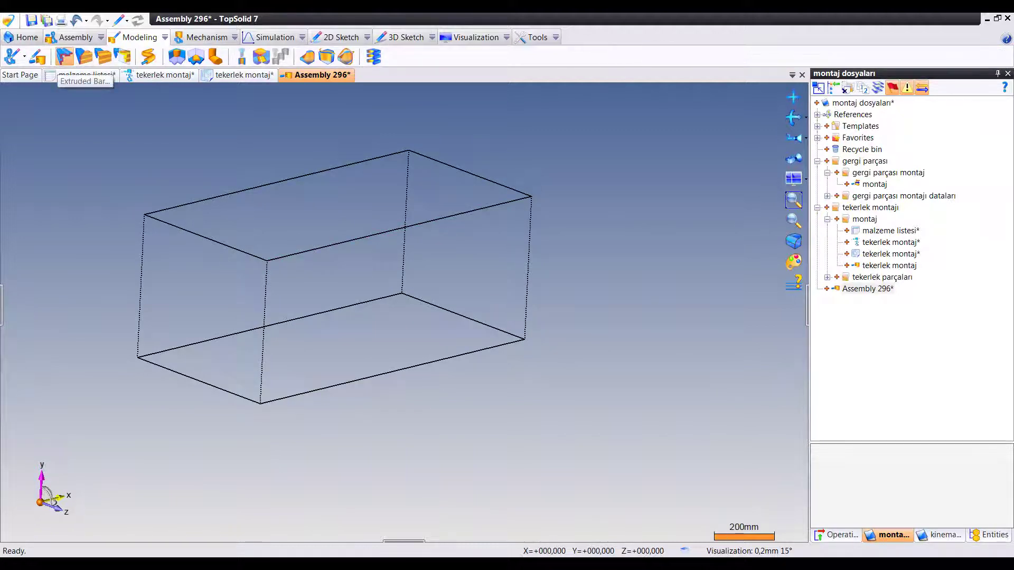
# Start an Extruded Bar in the Hot-rolled I Section, GB/T 706 family and list its size codes.
pyautogui.click(64, 56)
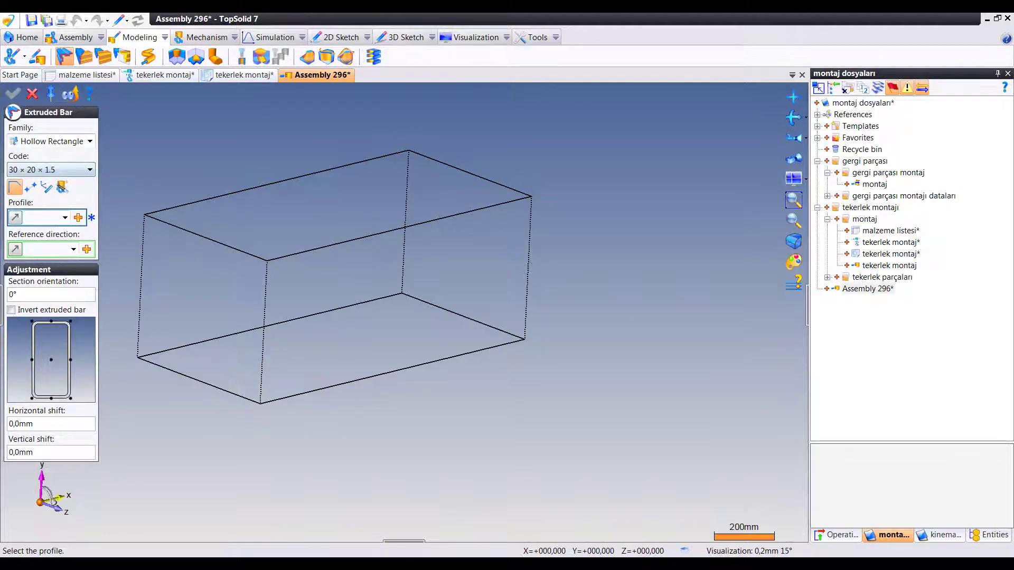
pyautogui.click(89, 141)
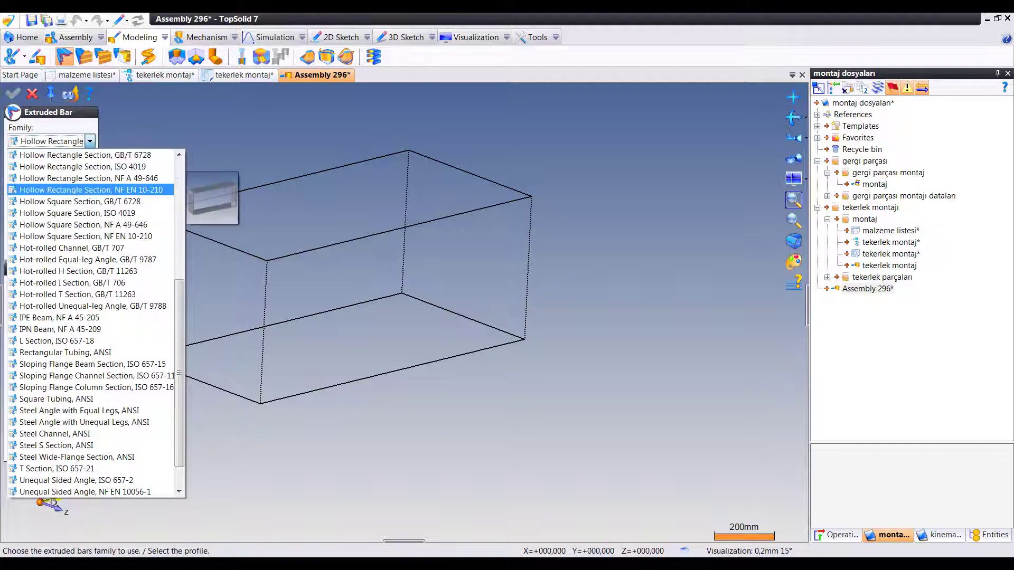
pyautogui.press('Down')
pyautogui.press('Down')
pyautogui.press('Down')
pyautogui.press('Down')
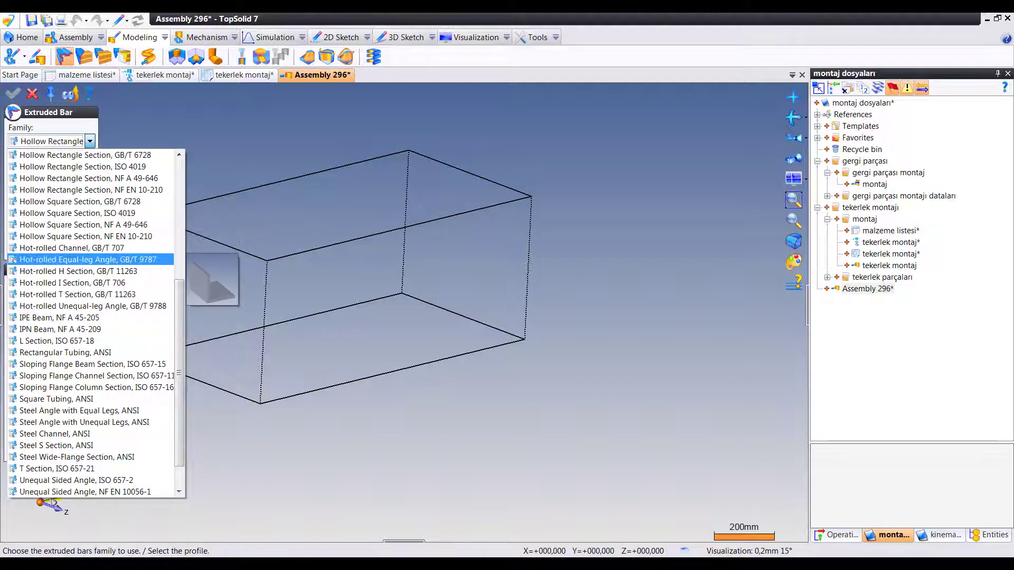
pyautogui.press('Down')
pyautogui.press('Down')
pyautogui.press('Down')
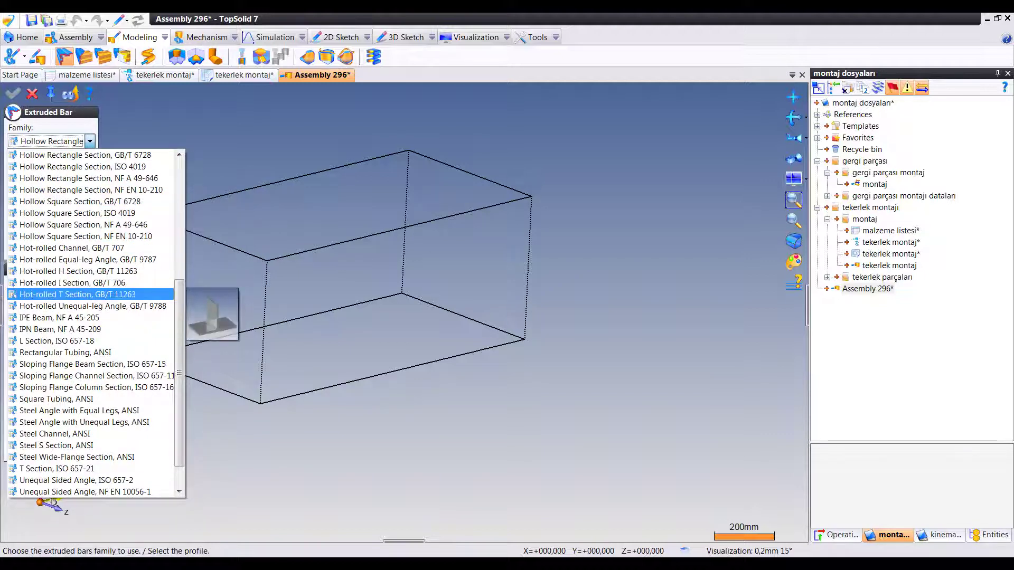
pyautogui.press('Up')
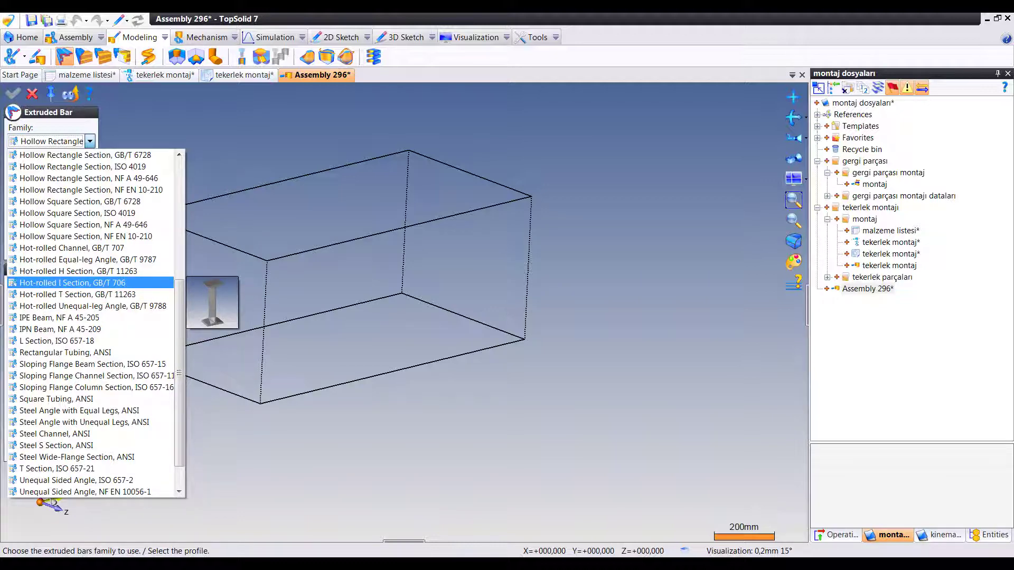
pyautogui.press('Return')
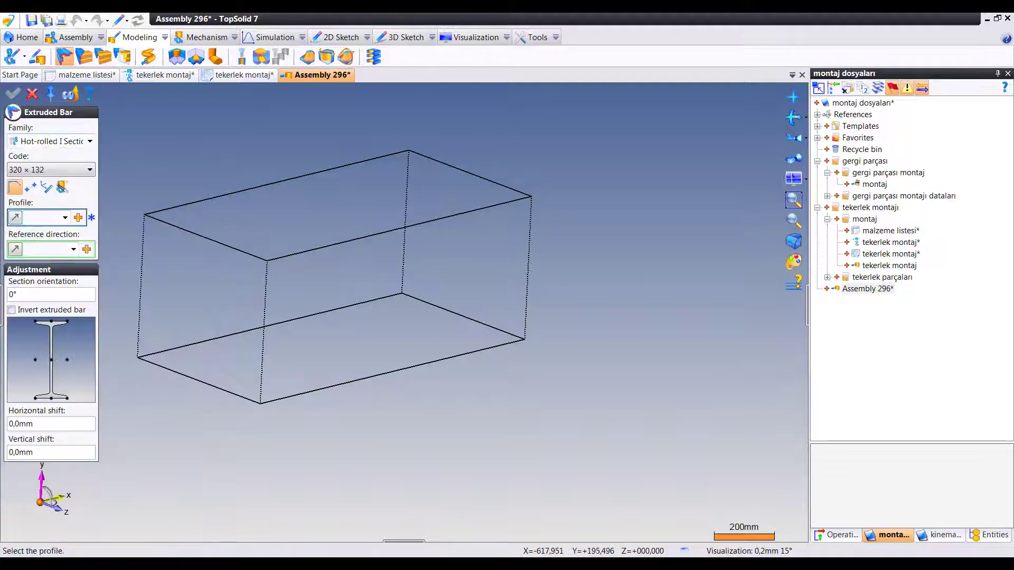
pyautogui.click(90, 169)
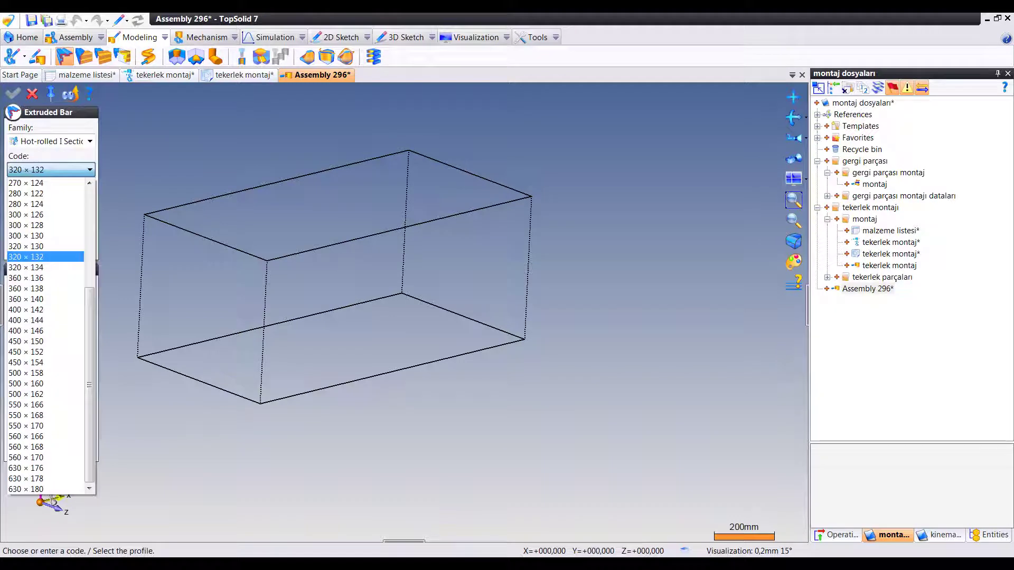
pyautogui.scroll(4, 44, 193)
pyautogui.scroll(1, 44, 193)
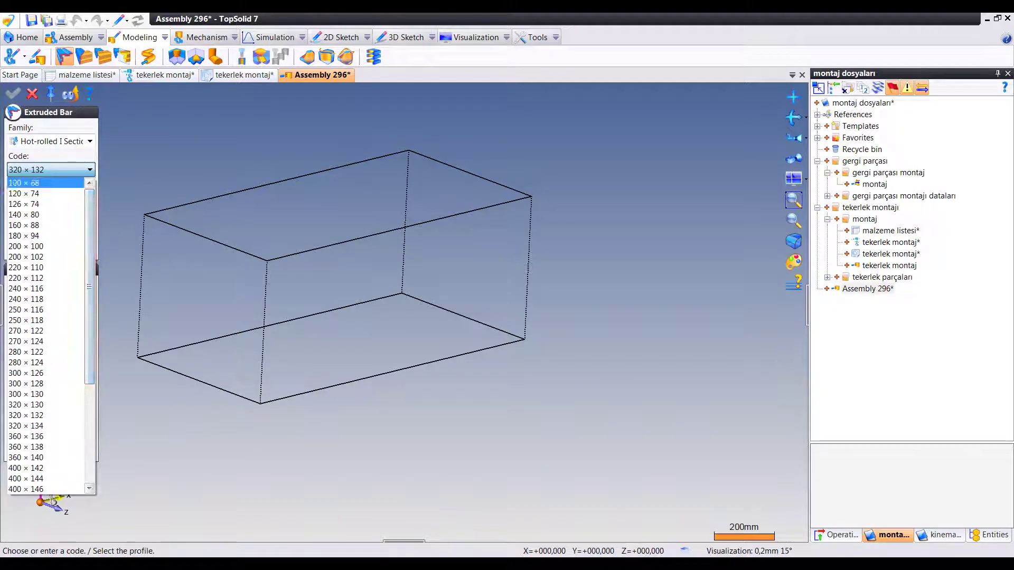
# Choose the 120 × 74 section and use the top rectangle as the bar path.
pyautogui.click(45, 193)
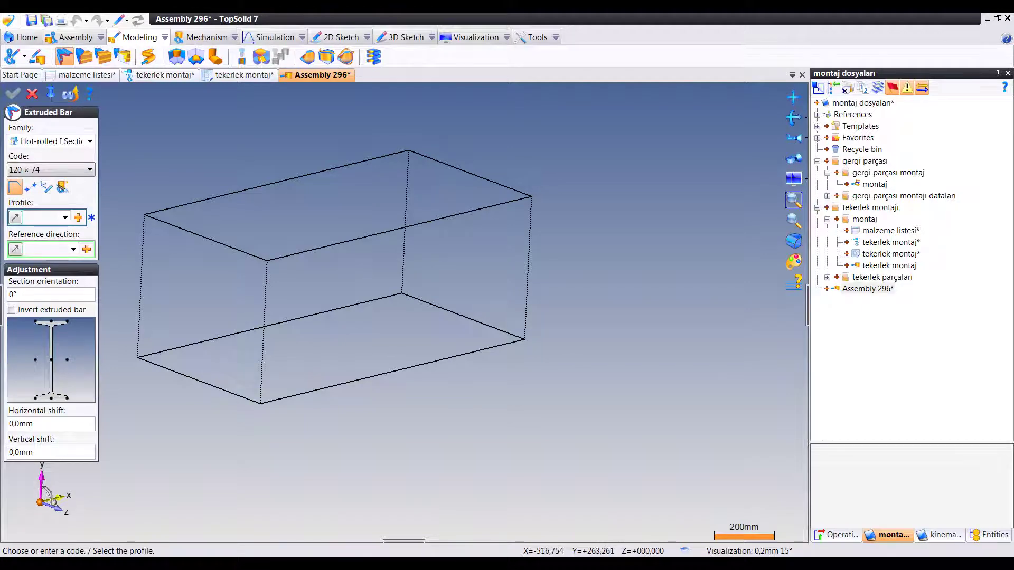
pyautogui.click(338, 243)
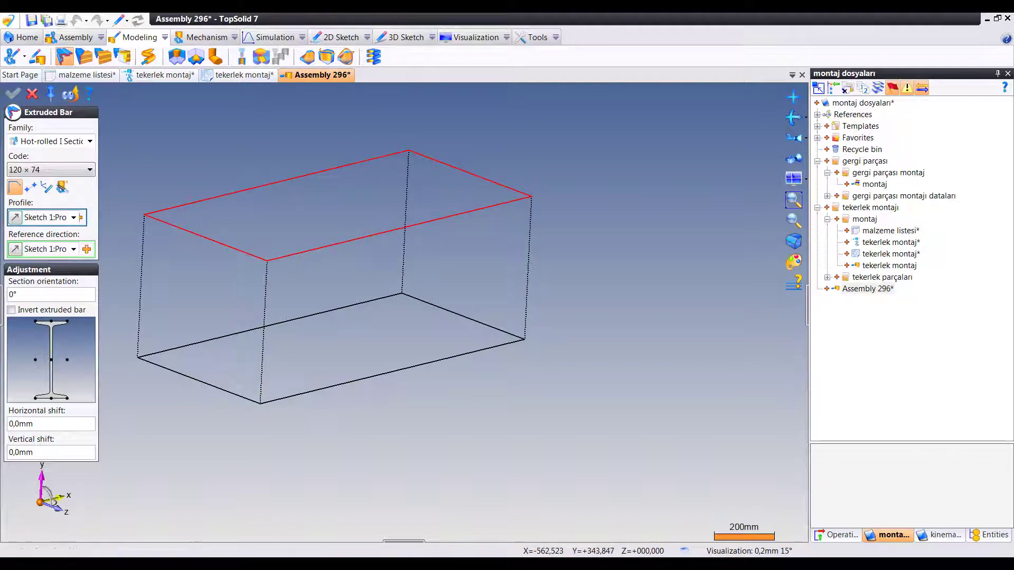
pyautogui.moveTo(337, 253)
pyautogui.mouseDown(button='middle')
pyautogui.moveTo(380, 237)
pyautogui.moveTo(369, 243)
pyautogui.mouseUp(button='middle')
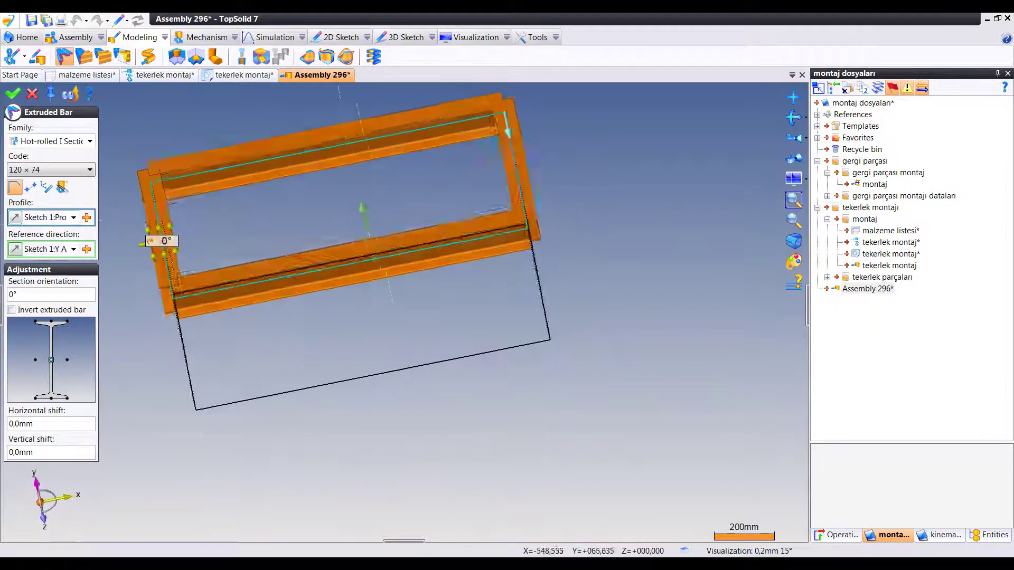
pyautogui.scroll(2, 158, 190)
pyautogui.scroll(2, 158, 190)
pyautogui.scroll(1, 158, 190)
pyautogui.scroll(1, 158, 190)
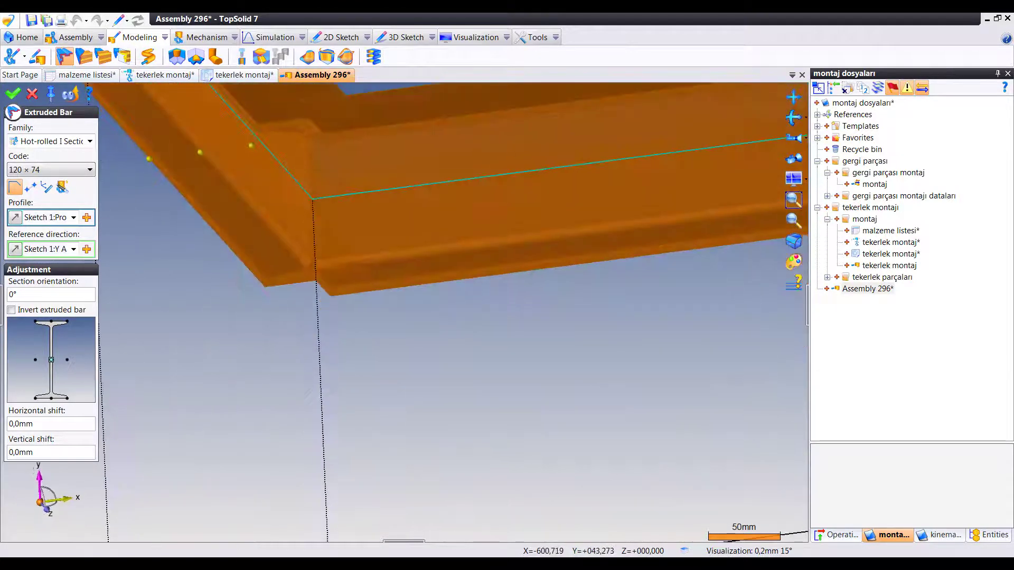
pyautogui.scroll(-1, 449, 312)
pyautogui.scroll(-2, 449, 311)
pyautogui.moveTo(449, 312); pyautogui.dragTo(469, 291, button='middle')
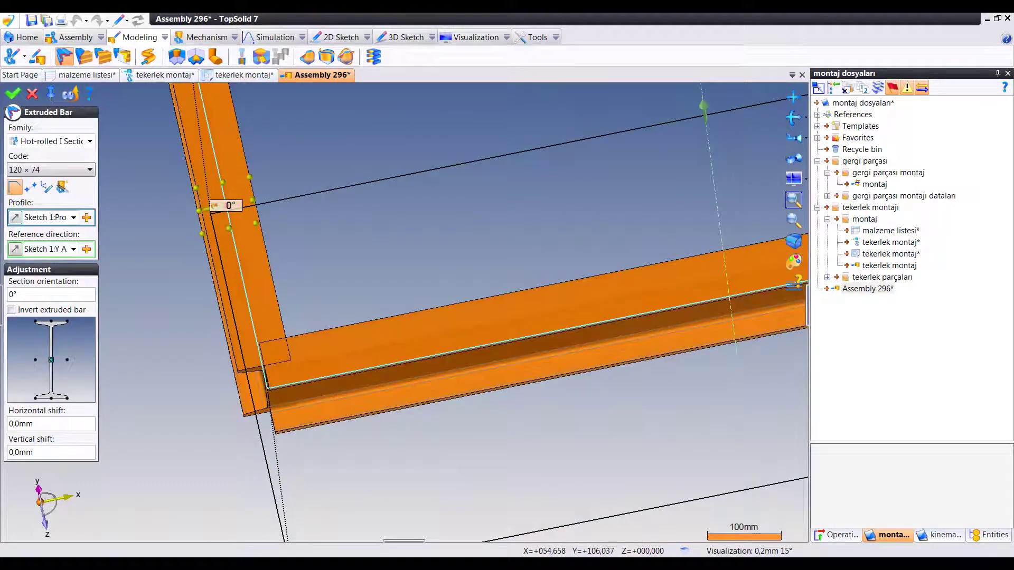
# Anchor the section at its top-left corner and rotate it to 80°.
pyautogui.click(35, 321)
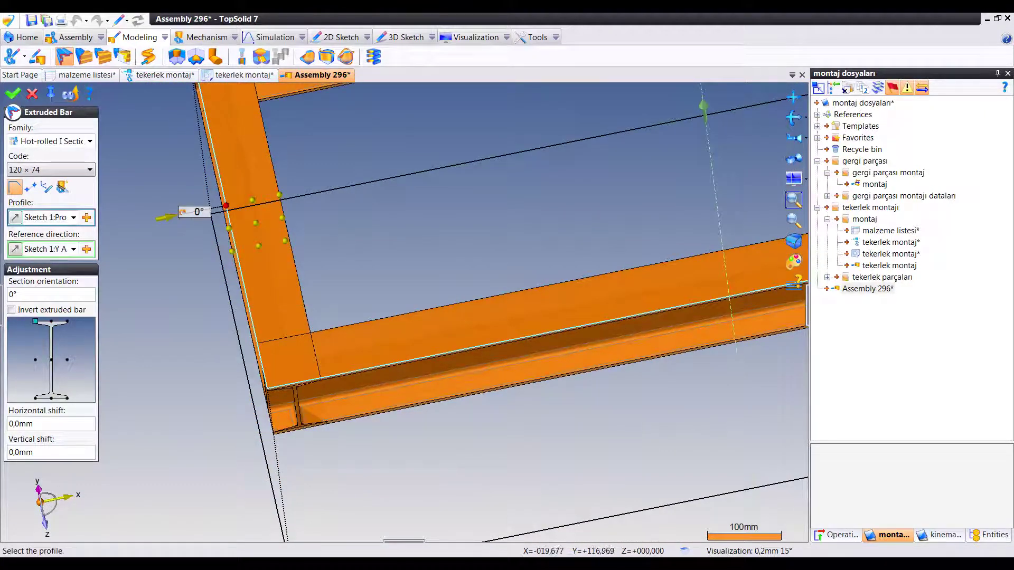
pyautogui.click(51, 360)
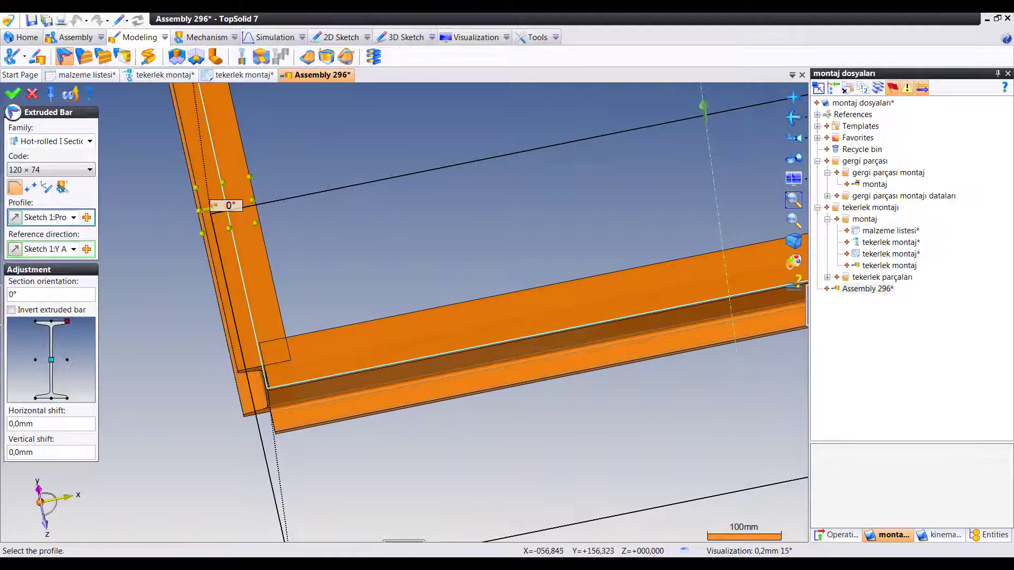
pyautogui.click(67, 320)
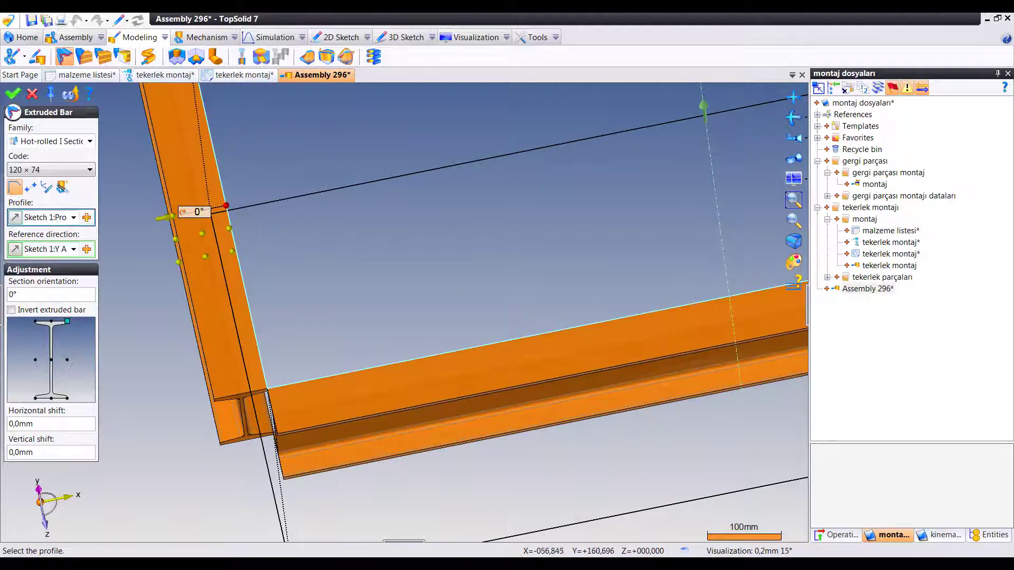
pyautogui.click(34, 321)
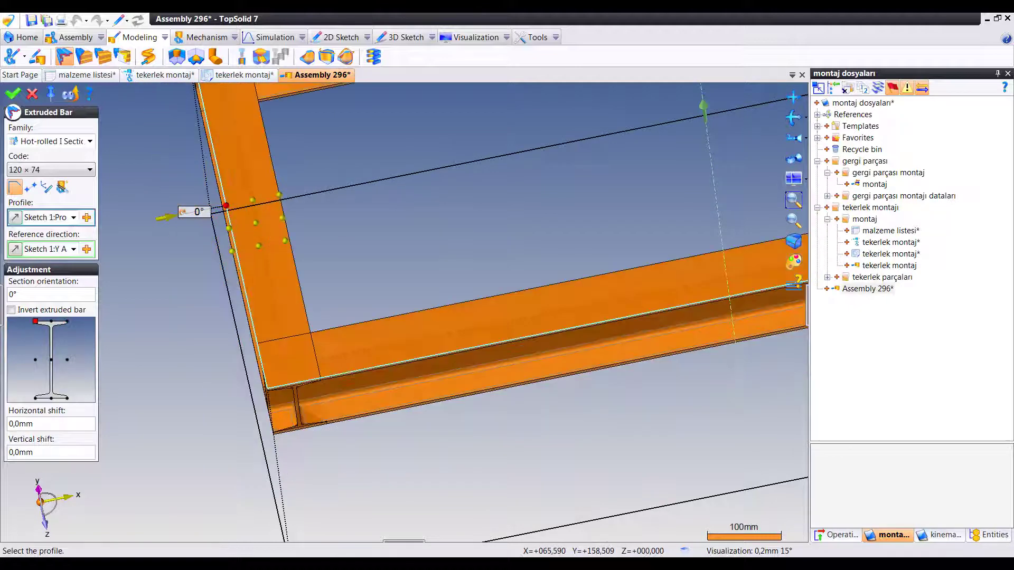
pyautogui.press('Tab')
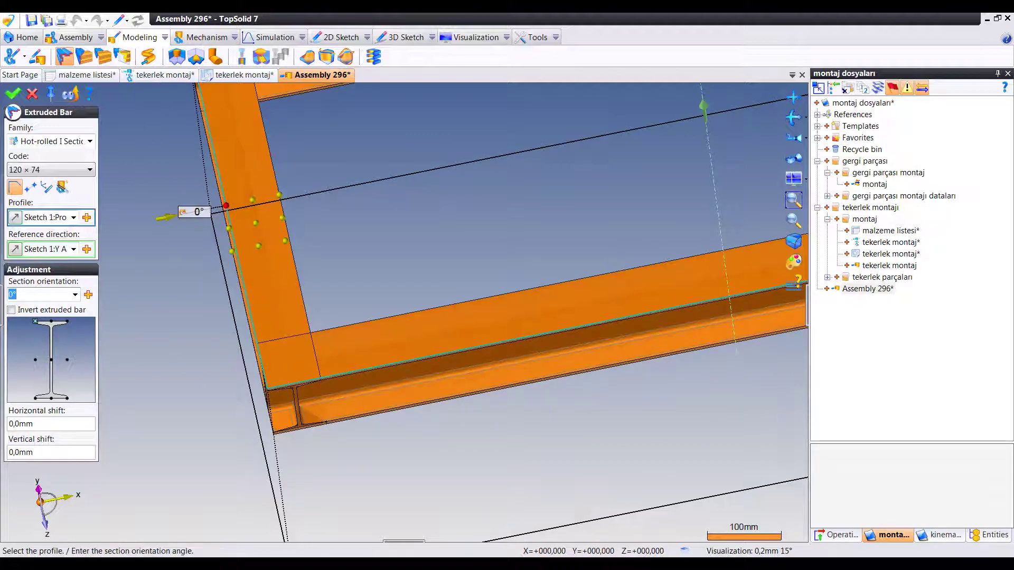
pyautogui.write('80')
pyautogui.press('Tab')
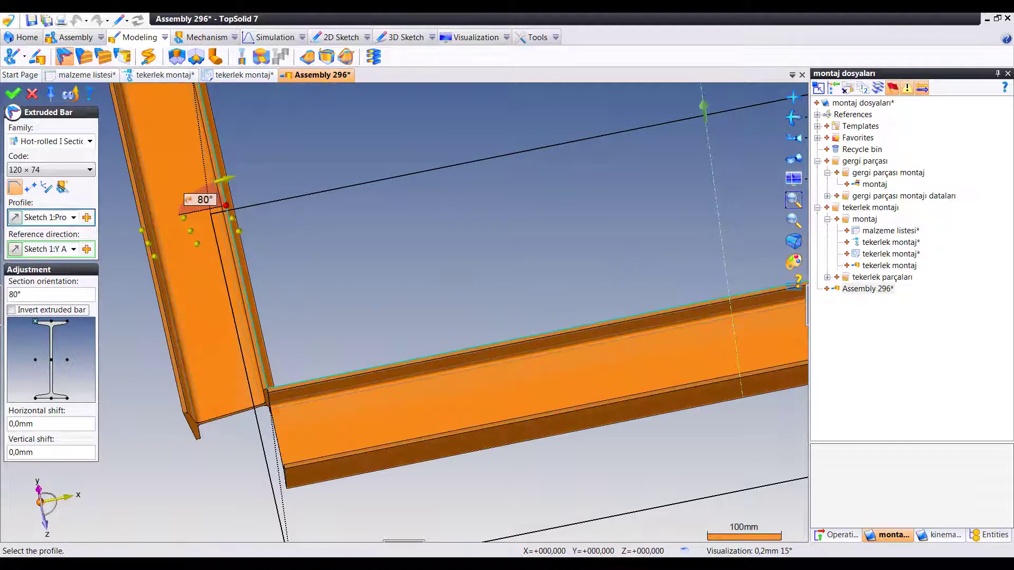
# Reset the section orientation to 0° and validate the top frame bars.
pyautogui.moveTo(475, 317); pyautogui.dragTo(528, 238, button='middle')
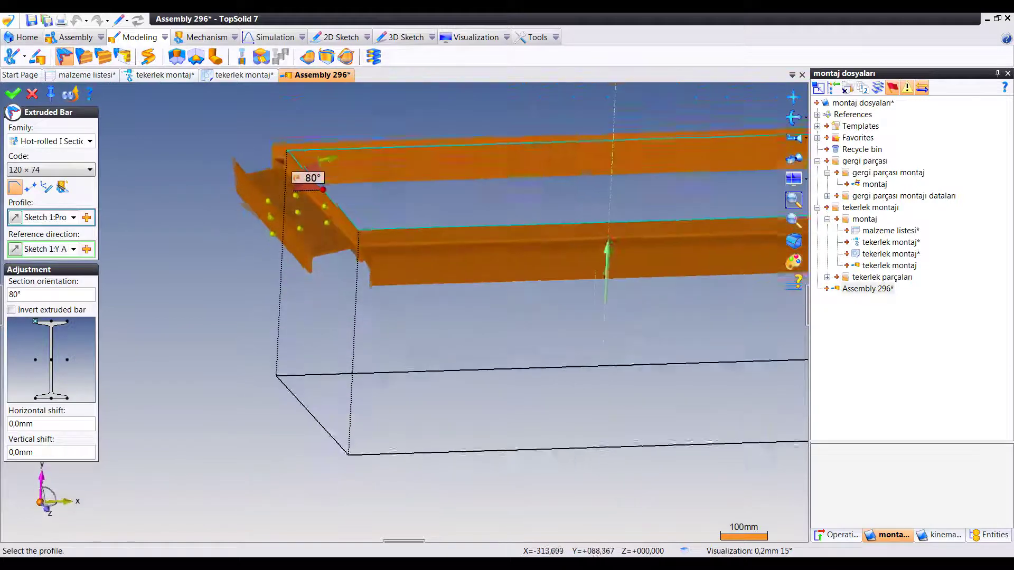
pyautogui.moveTo(528, 317); pyautogui.dragTo(549, 296, button='middle')
pyautogui.hotkey('shift', 'Tab')
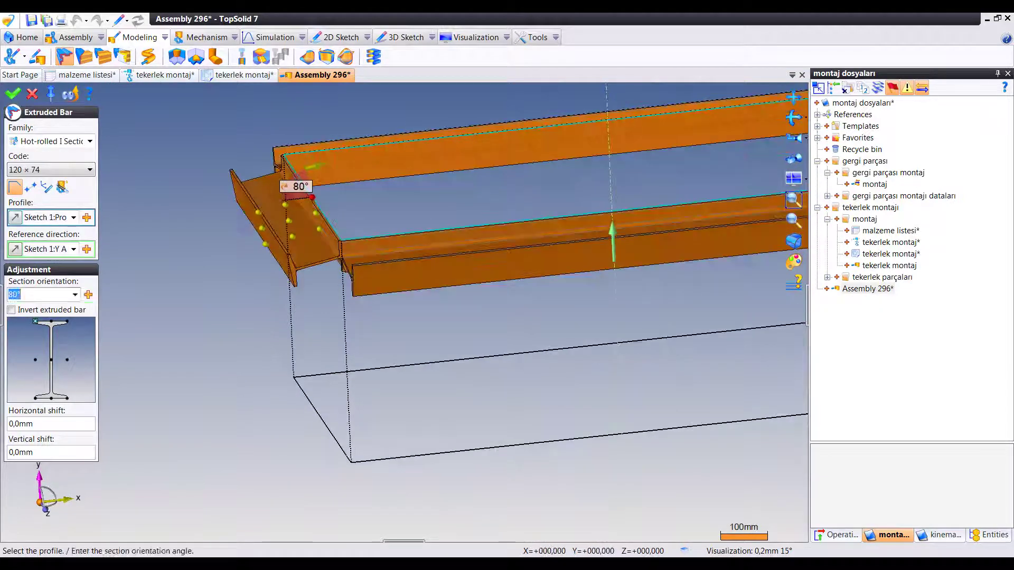
pyautogui.press('Tab')
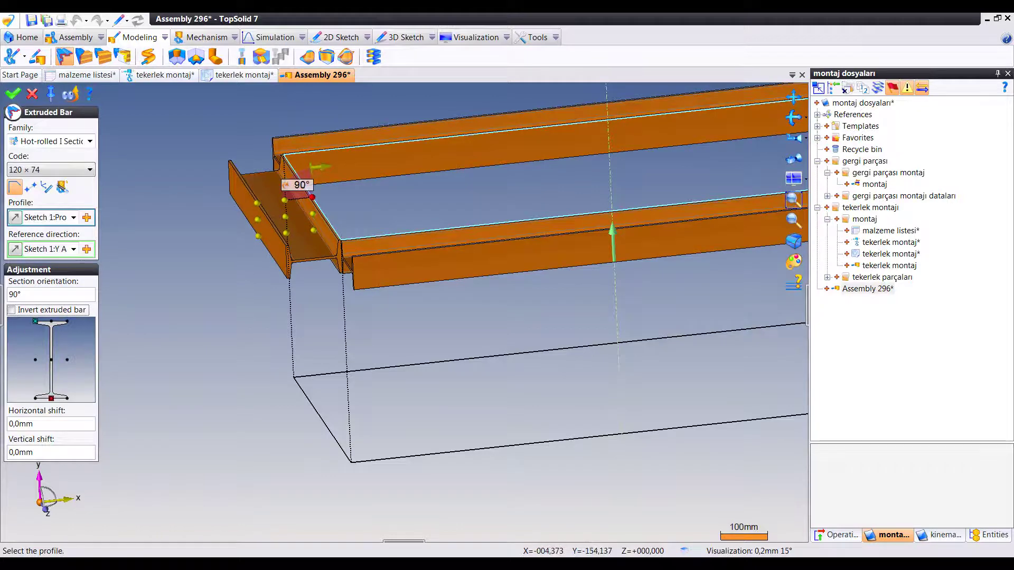
pyautogui.moveTo(312, 197); pyautogui.dragTo(328, 254, button='middle')
pyautogui.scroll(-3, 533, 296)
pyautogui.write('0')
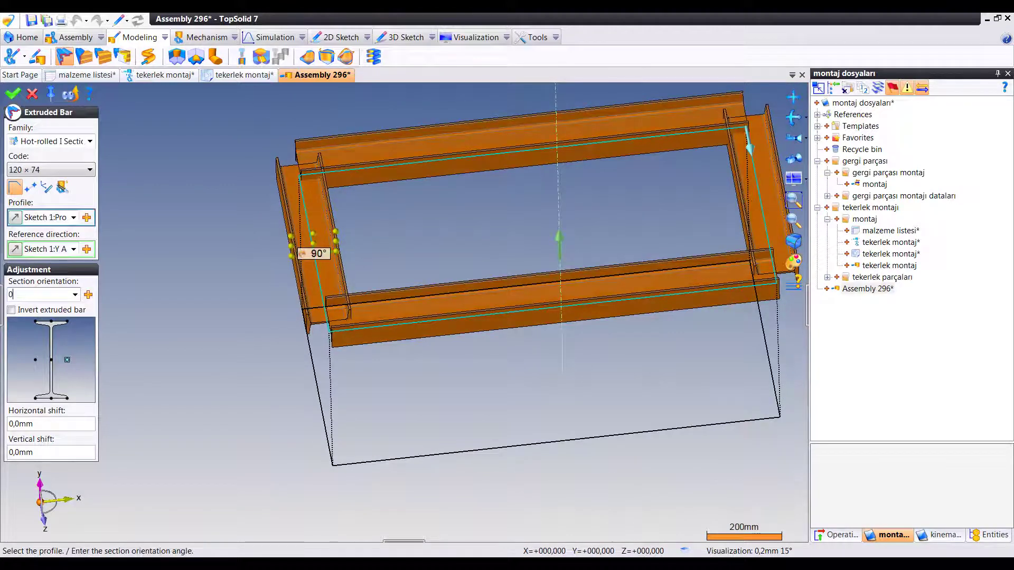
pyautogui.press('Return')
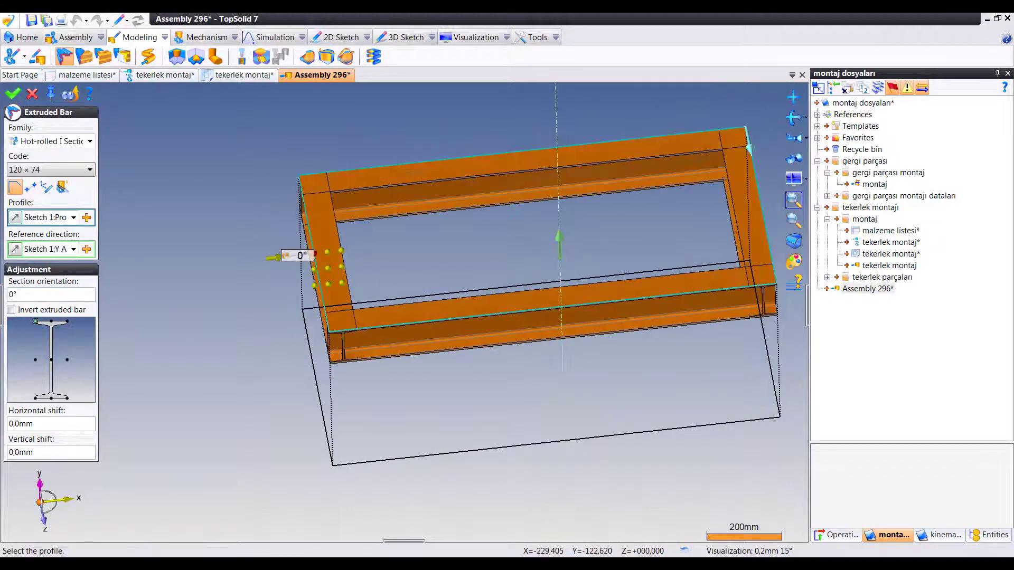
pyautogui.scroll(2, 401, 285)
pyautogui.scroll(1, 401, 285)
pyautogui.scroll(-3, 401, 285)
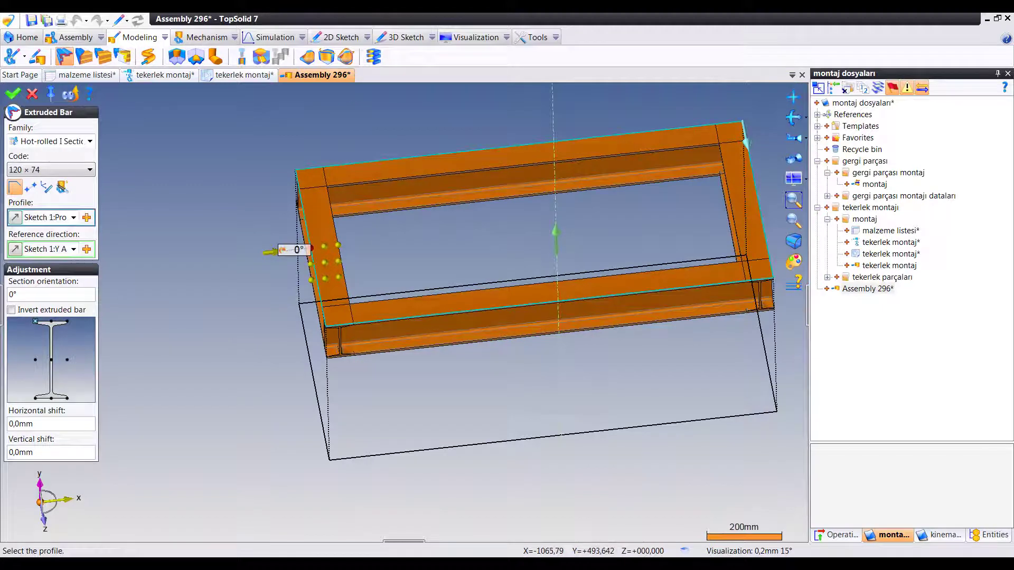
pyautogui.rightClick(150, 159)
pyautogui.press('Escape')
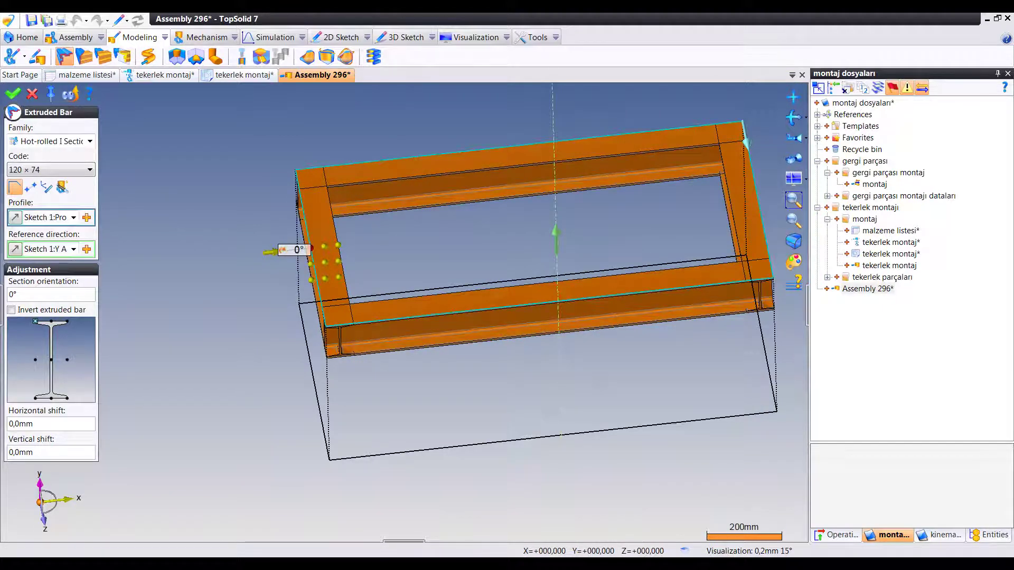
pyautogui.click(87, 217)
# Create 120 × 74 I-section bars along the lower frame sketch.
pyautogui.click(552, 436)
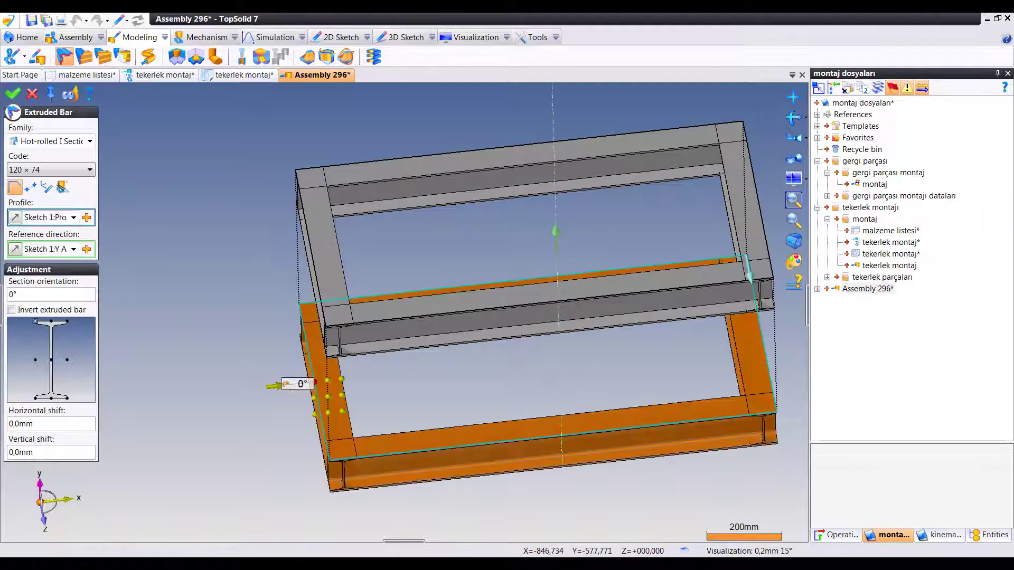
pyautogui.moveTo(370, 264); pyautogui.dragTo(201, 279, button='right')
pyautogui.rightClick(201, 278)
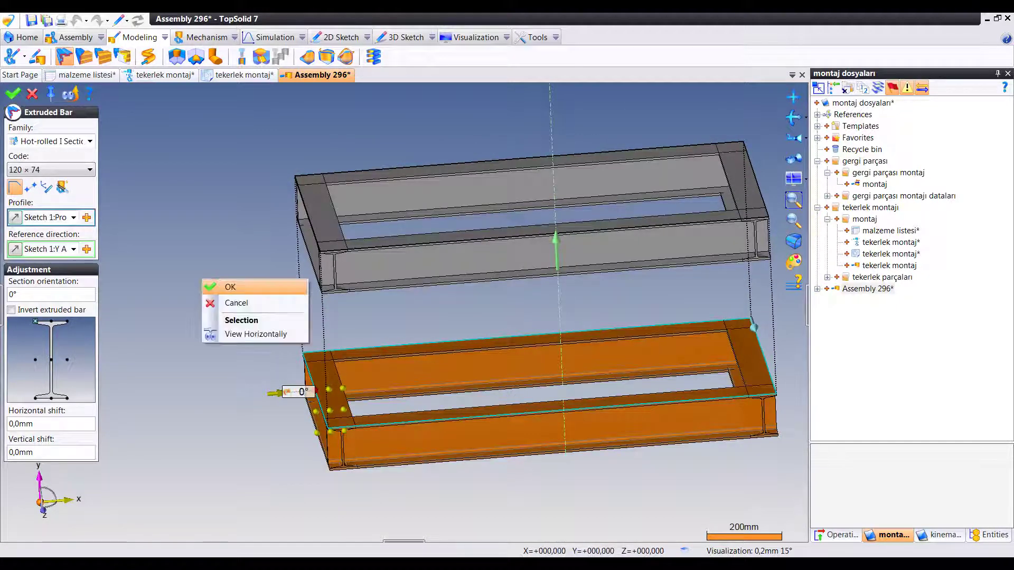
pyautogui.press('Escape')
pyautogui.press('Return')
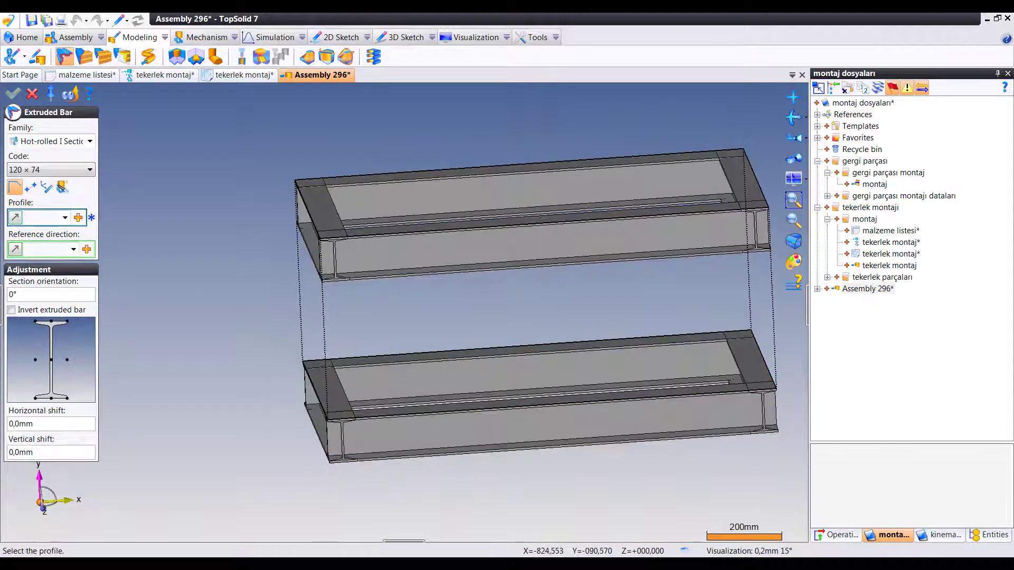
# Add a 90°-oriented I-section post along the left vertical sketch edge.
pyautogui.click(323, 338)
pyautogui.moveTo(559, 281); pyautogui.dragTo(557, 277, button='right')
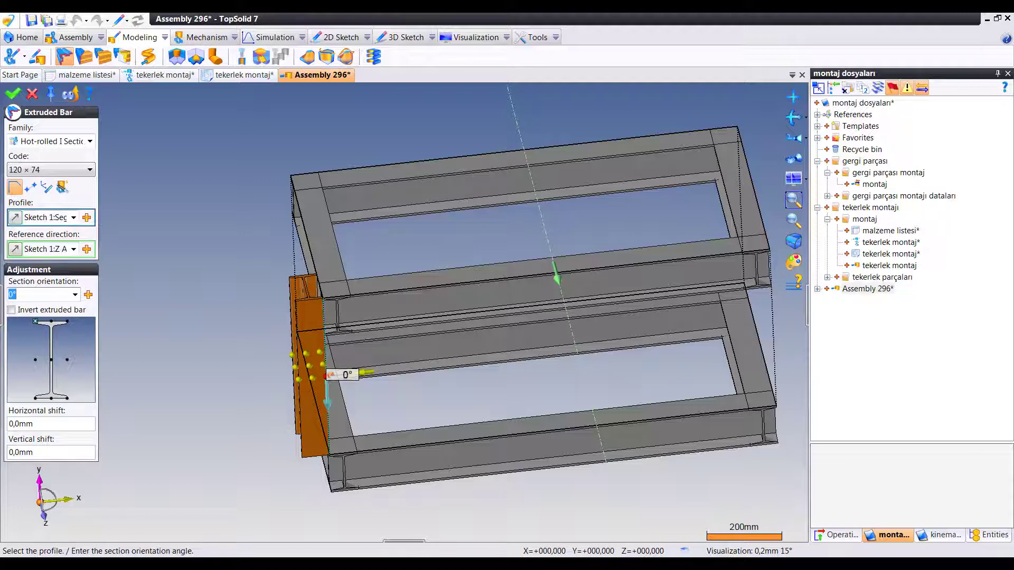
pyautogui.press('Return')
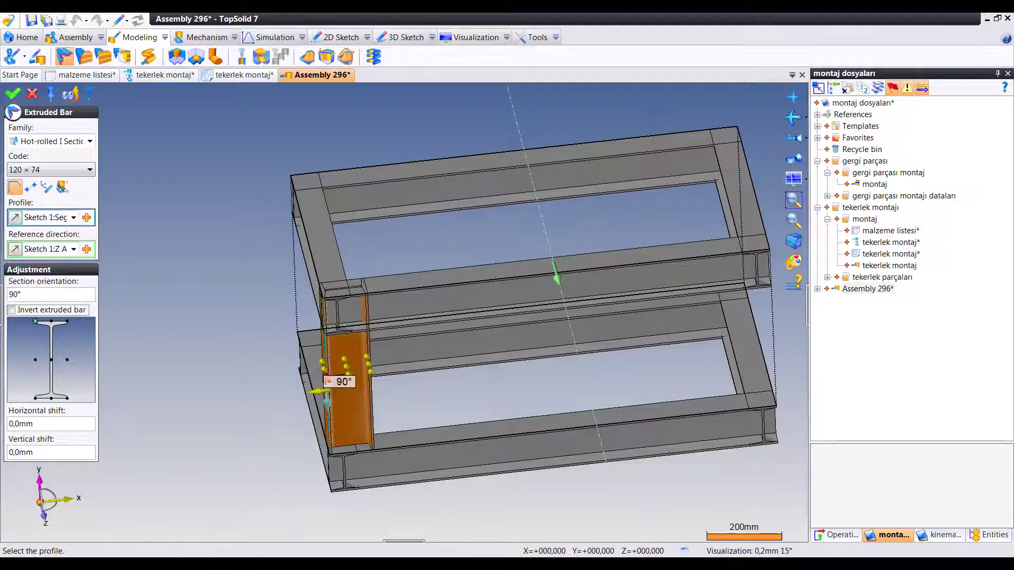
pyautogui.moveTo(557, 283)
pyautogui.mouseDown(button='right')
pyautogui.moveTo(533, 274)
pyautogui.moveTo(528, 287)
pyautogui.mouseUp(button='right')
pyautogui.rightClick(216, 225)
pyautogui.click(227, 233)
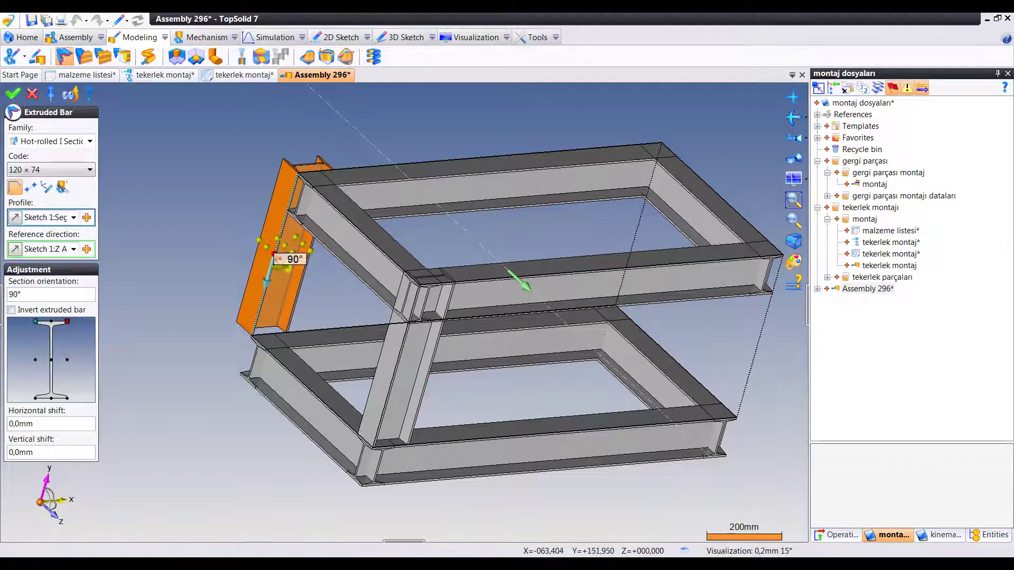
# Validate the second left post and add a post on one right vertical edge.
pyautogui.press('Return')
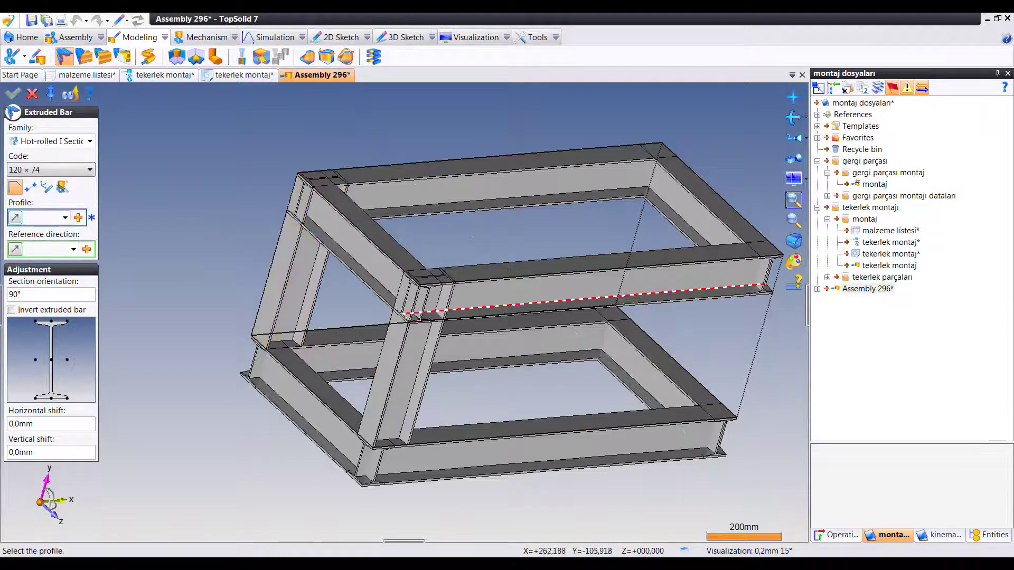
pyautogui.moveTo(507, 317); pyautogui.dragTo(533, 274, button='middle')
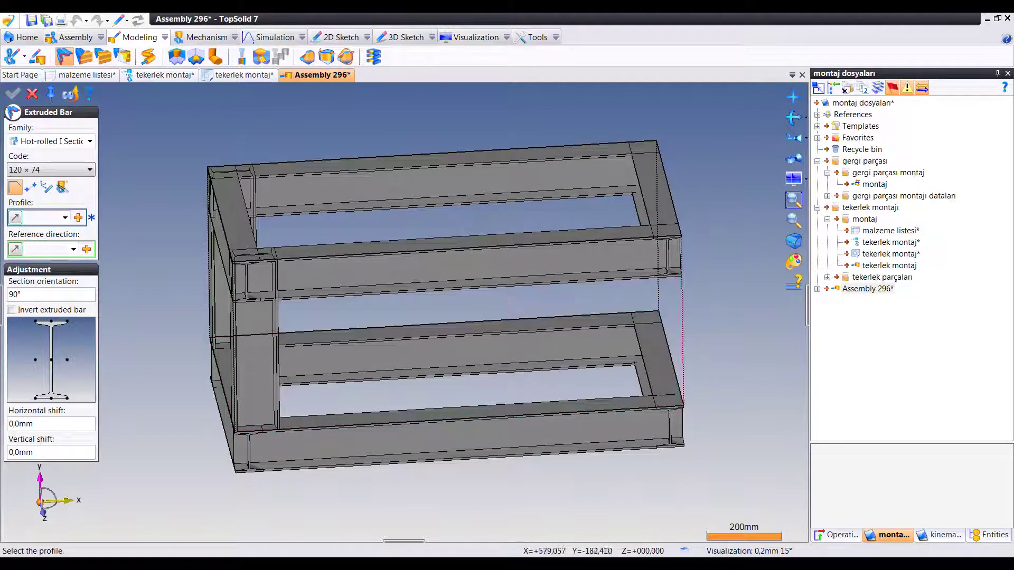
pyautogui.click(682, 333)
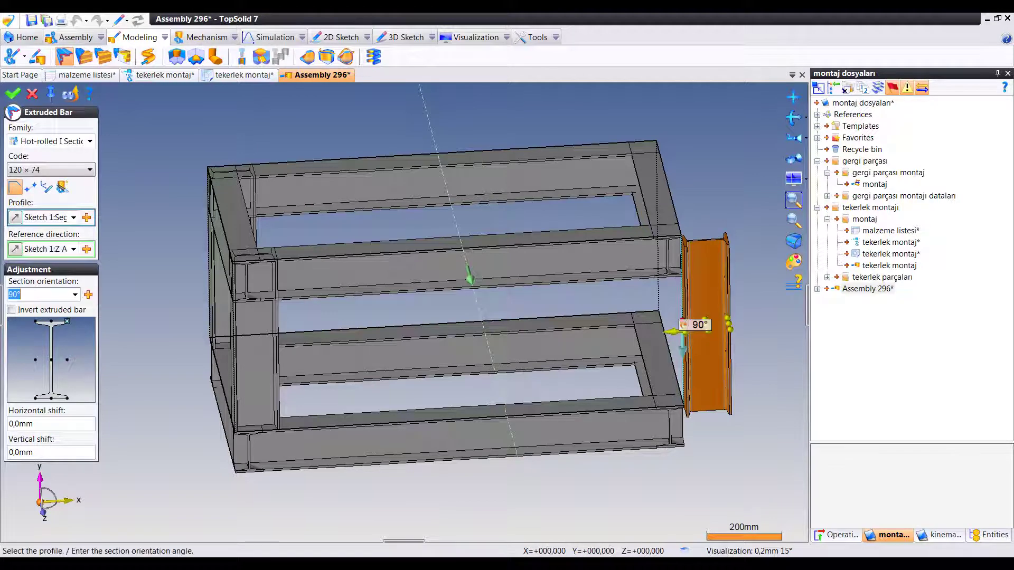
pyautogui.press('Return')
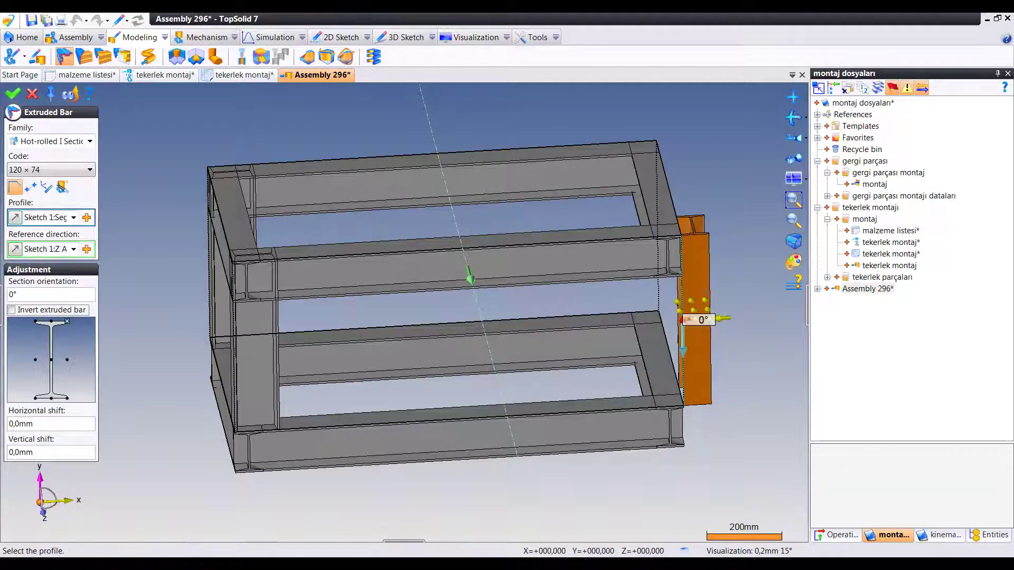
pyautogui.moveTo(477, 338); pyautogui.dragTo(493, 351, button='middle')
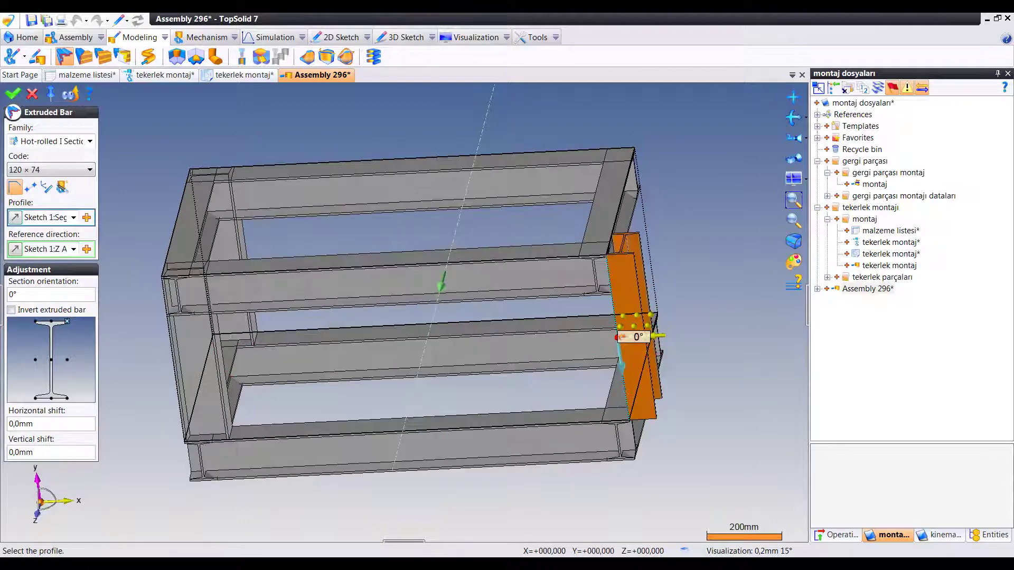
pyautogui.press('Return')
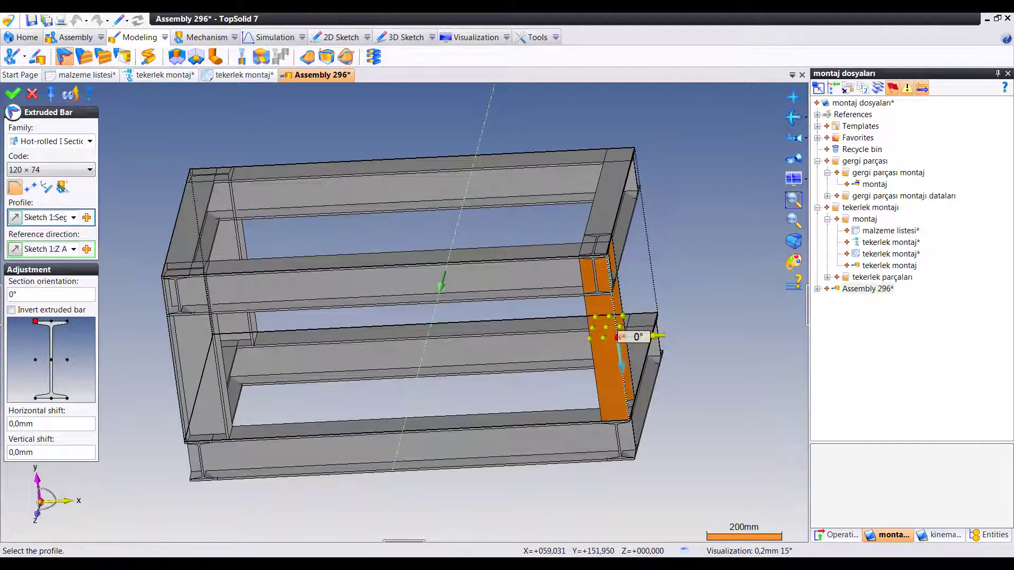
pyautogui.rightClick(678, 255)
pyautogui.click(692, 262)
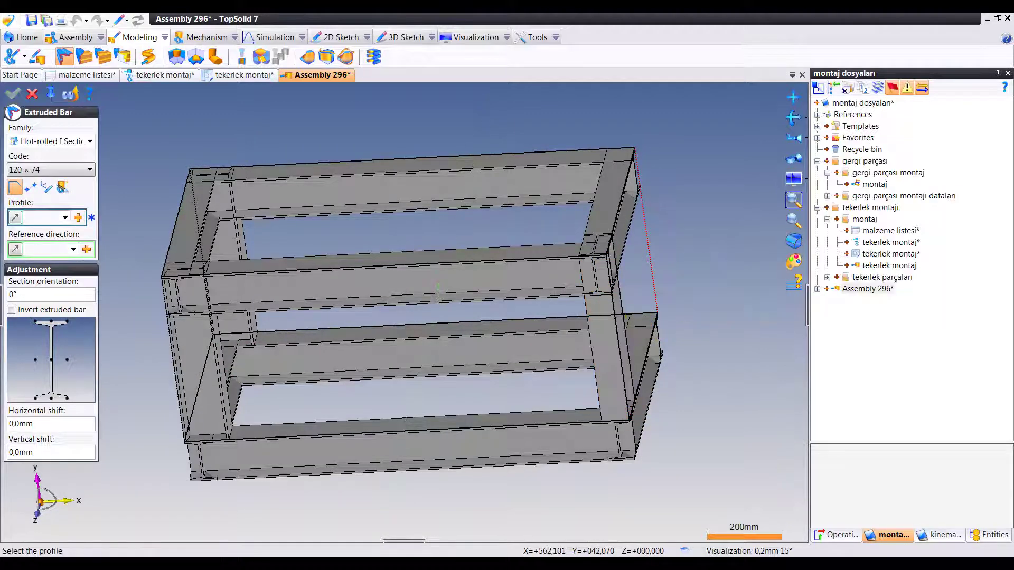
# Add the last right post at 90°, adjusting its anchor point to fit the frame.
pyautogui.click(647, 248)
pyautogui.moveTo(402, 295); pyautogui.dragTo(369, 332, button='middle')
pyautogui.write('90')
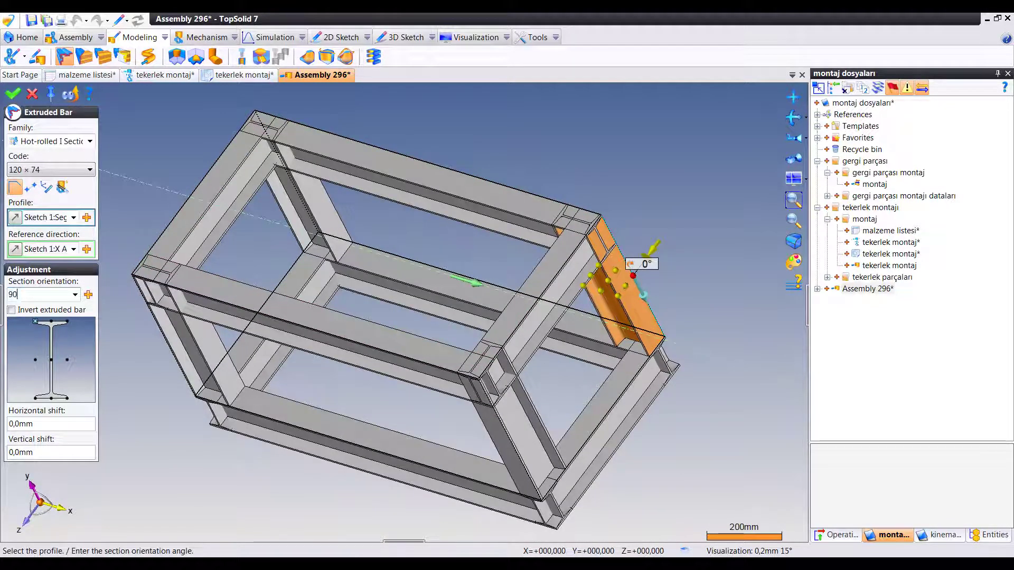
pyautogui.press('Return')
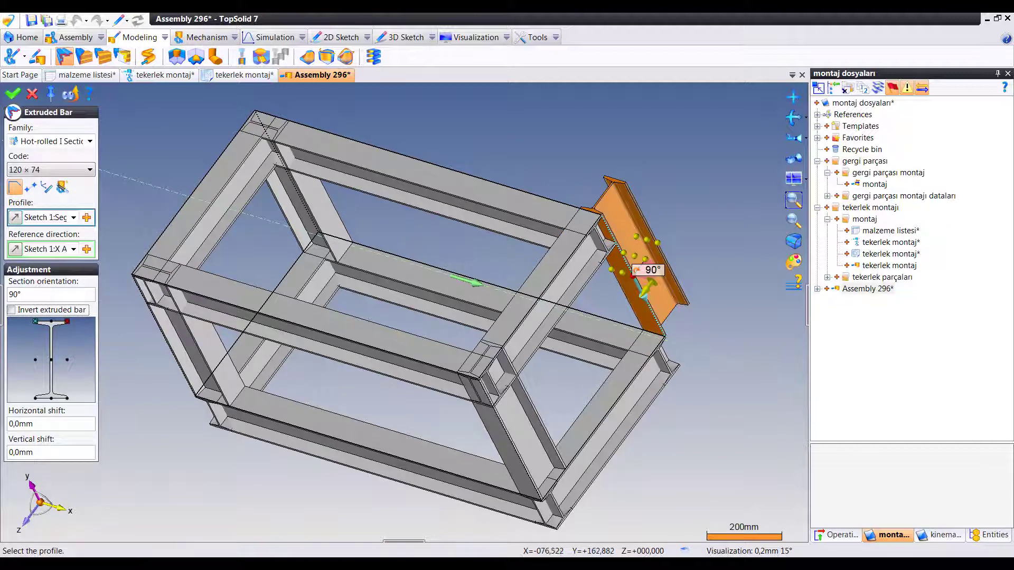
pyautogui.click(611, 269)
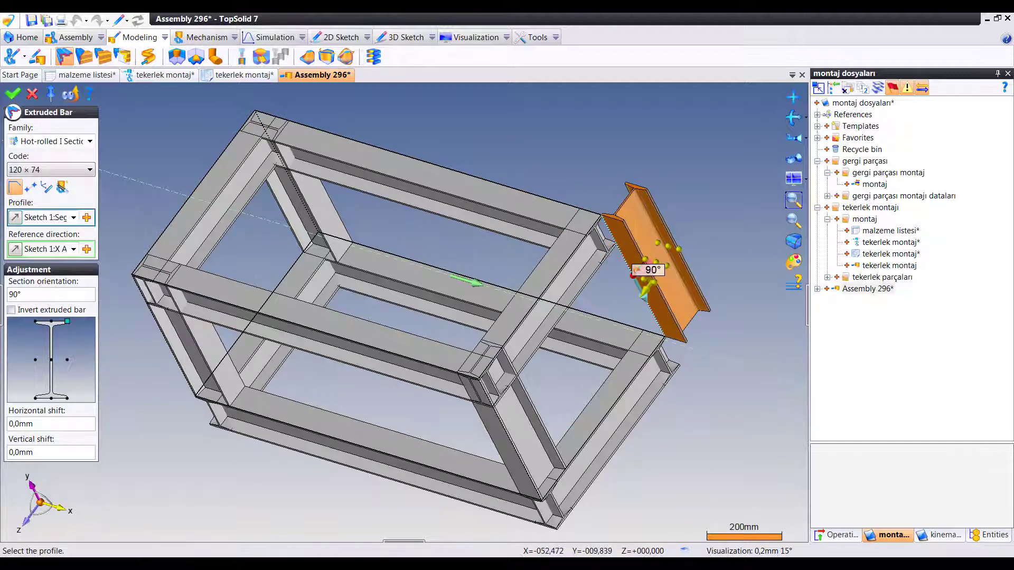
pyautogui.click(644, 280)
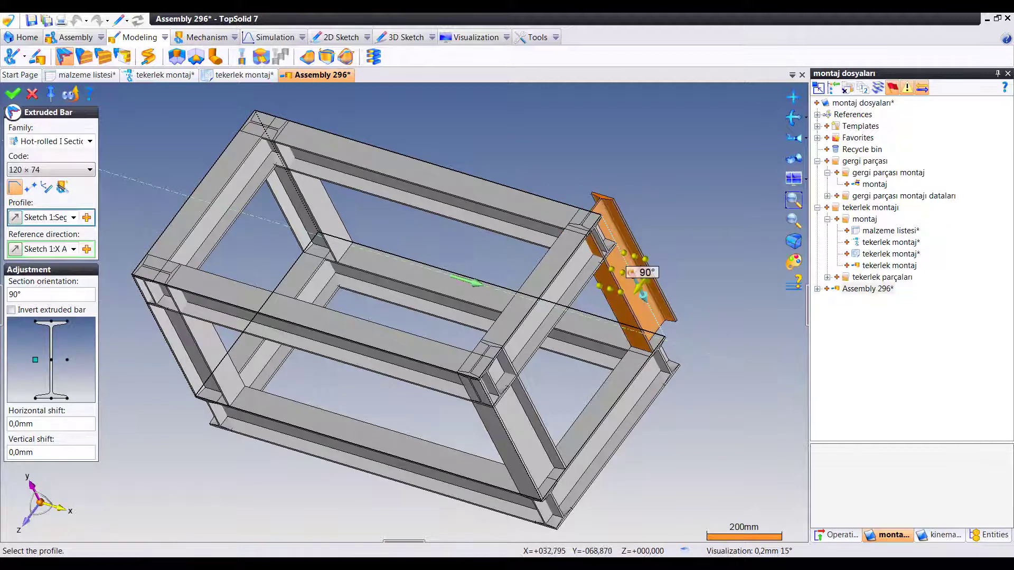
pyautogui.click(642, 295)
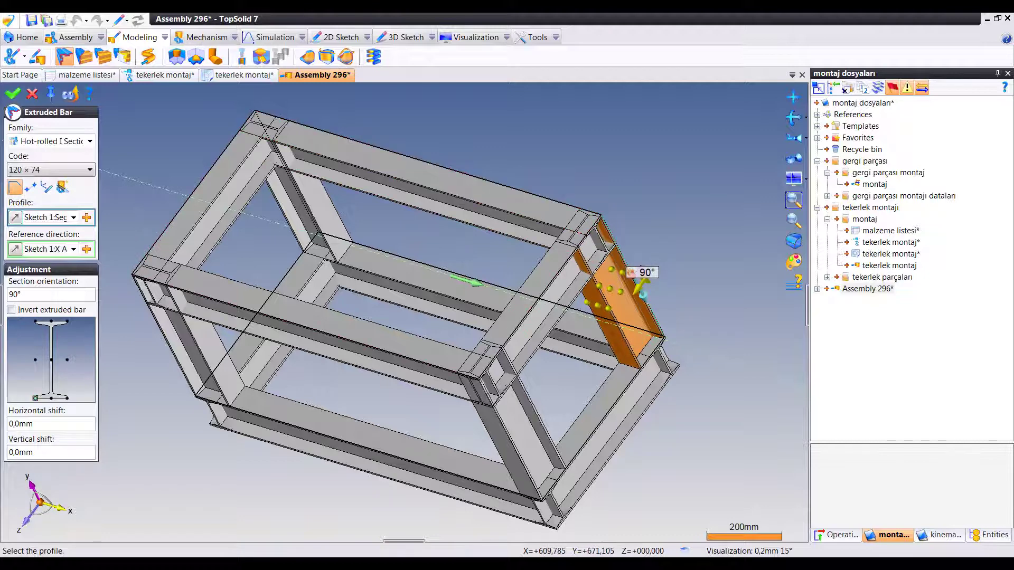
pyautogui.rightClick(540, 156)
pyautogui.click(565, 165)
pyautogui.moveTo(565, 166); pyautogui.dragTo(527, 179, button='middle')
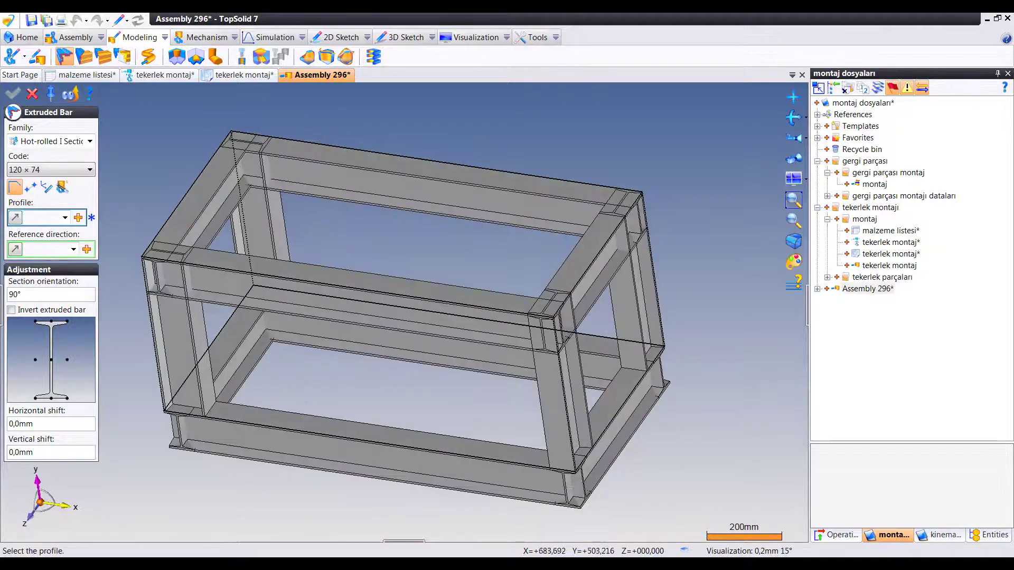
# Exit Extruded Bar and orbit and zoom to inspect the frame's left corner joints.
pyautogui.press('Escape')
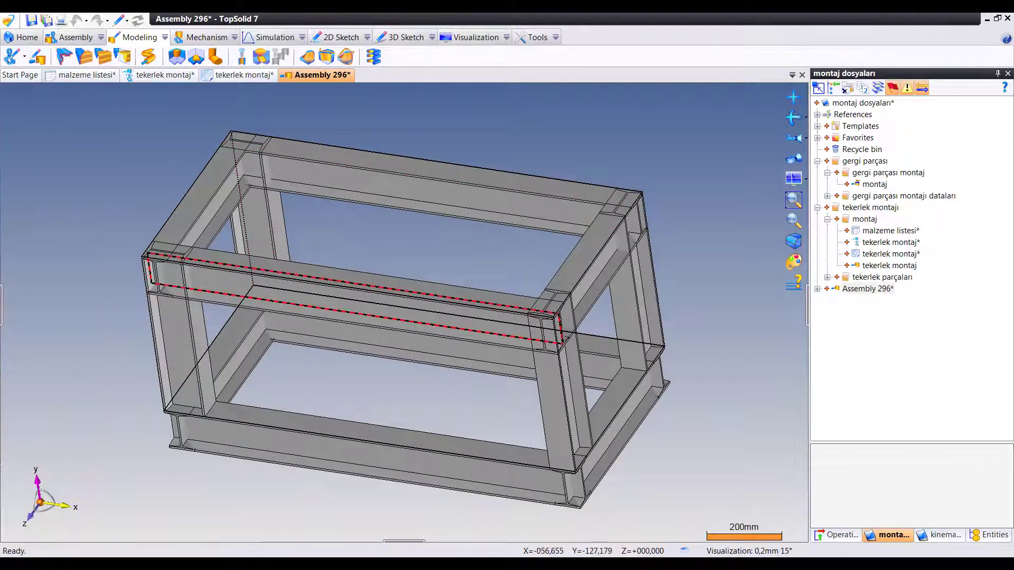
pyautogui.moveTo(354, 296); pyautogui.dragTo(401, 311, button='middle')
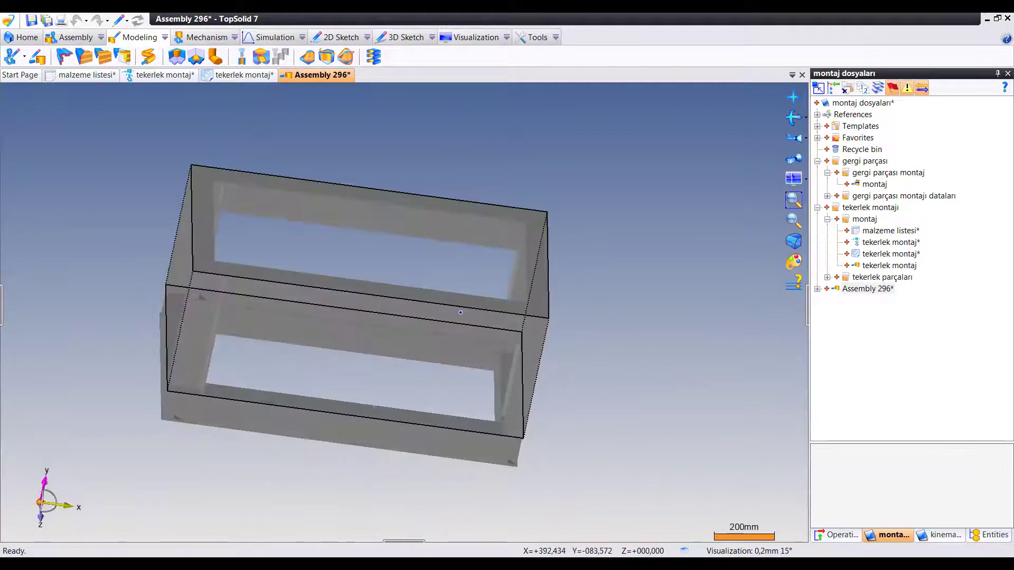
pyautogui.moveTo(370, 190)
pyautogui.mouseDown(button='middle')
pyautogui.moveTo(337, 222)
pyautogui.moveTo(370, 243)
pyautogui.mouseUp(button='middle')
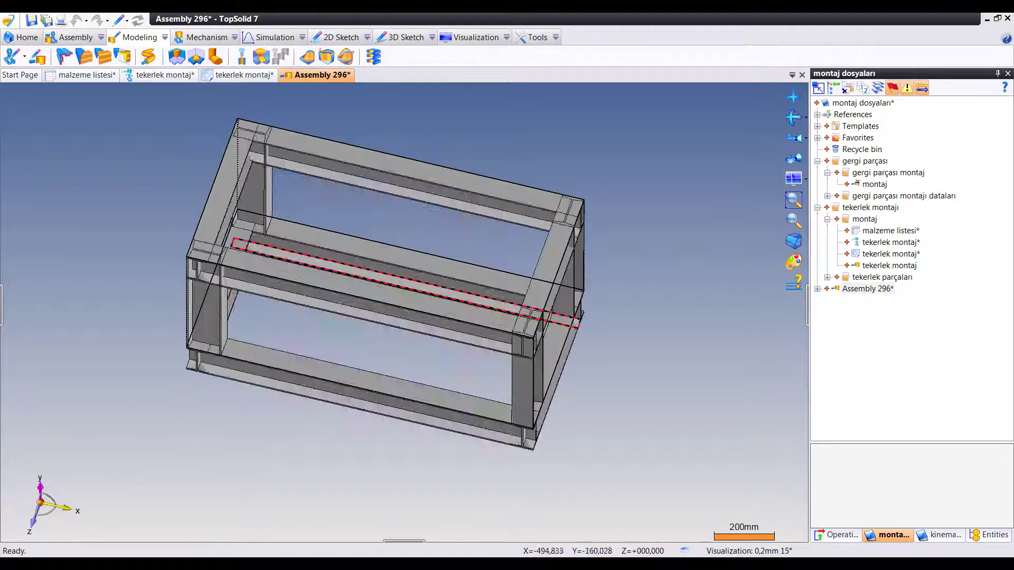
pyautogui.scroll(5, 175, 253)
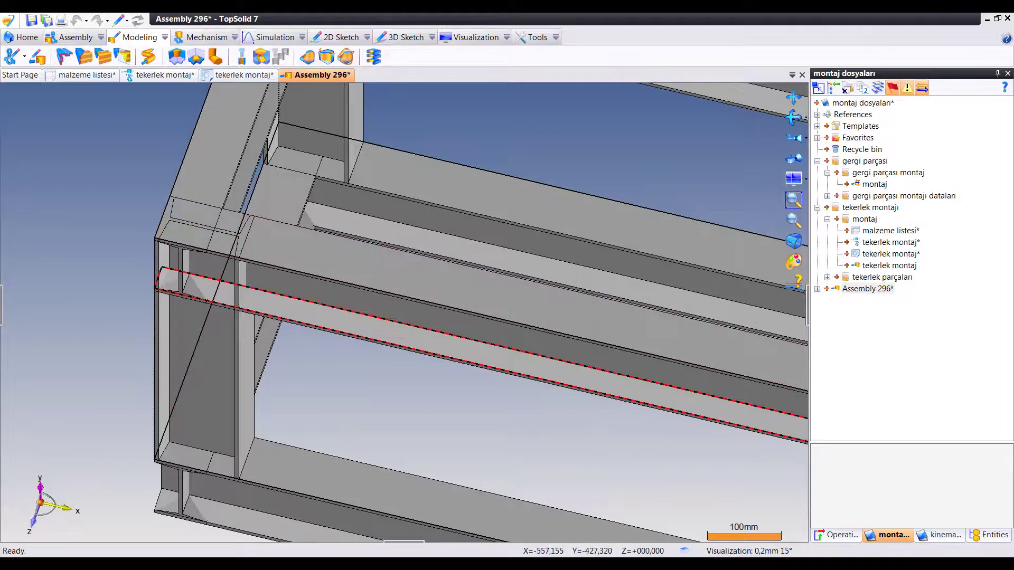
pyautogui.scroll(-4, 475, 317)
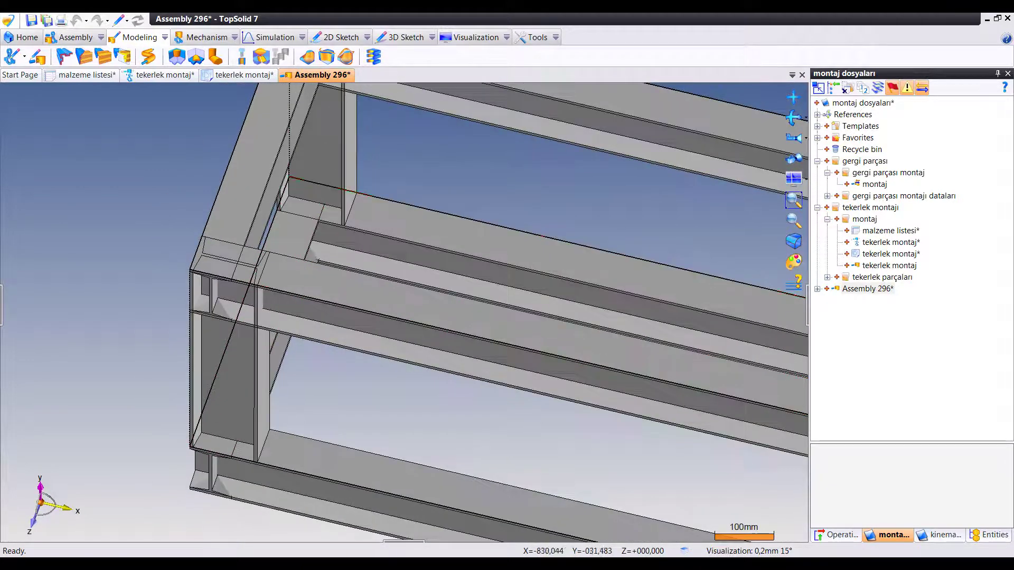
pyautogui.moveTo(475, 317); pyautogui.dragTo(506, 296, button='middle')
pyautogui.scroll(-3, 127, 190)
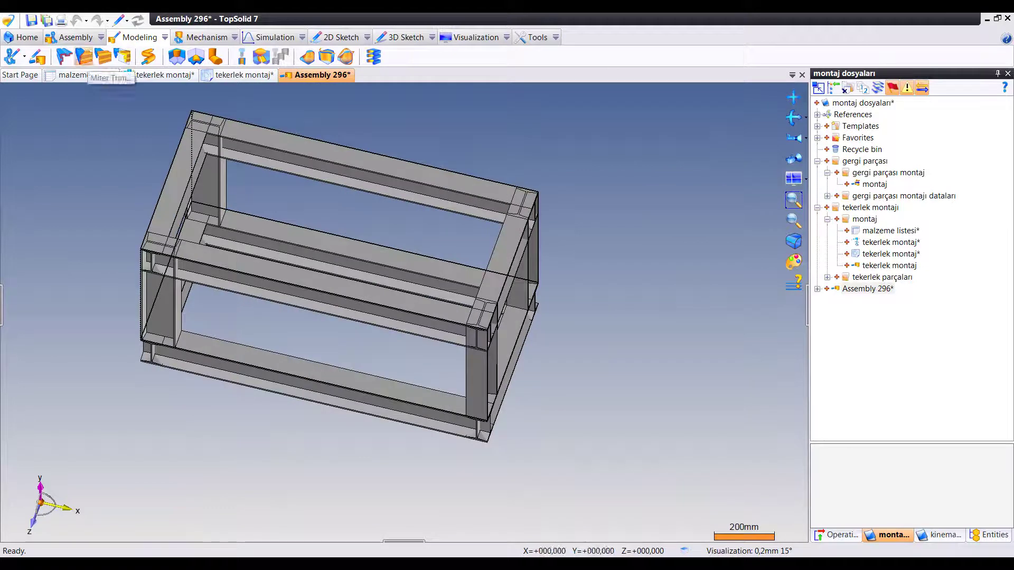
# Miter-trim the front horizontal bar with the left vertical bar at a top corner.
pyautogui.click(83, 56)
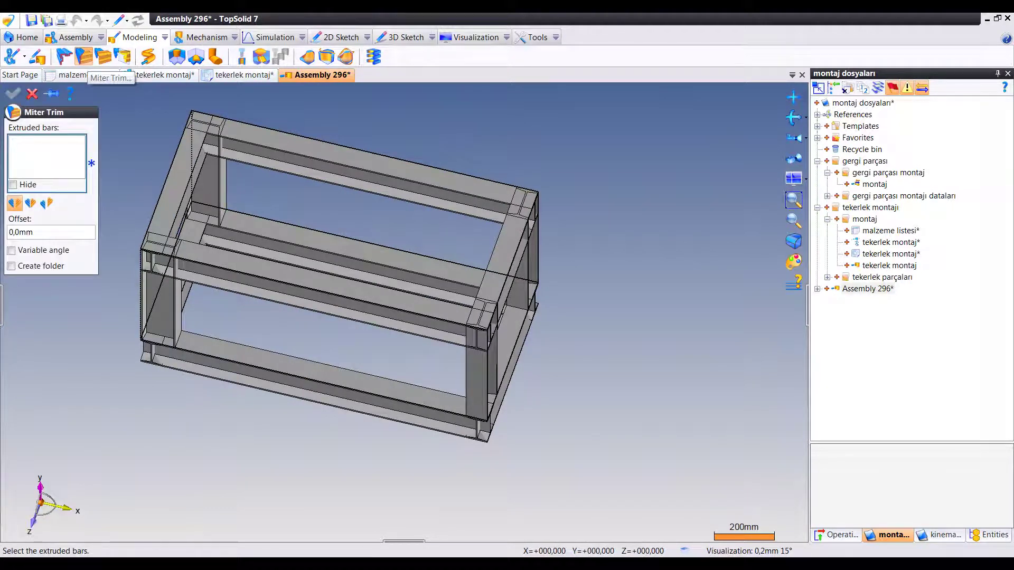
pyautogui.click(174, 262)
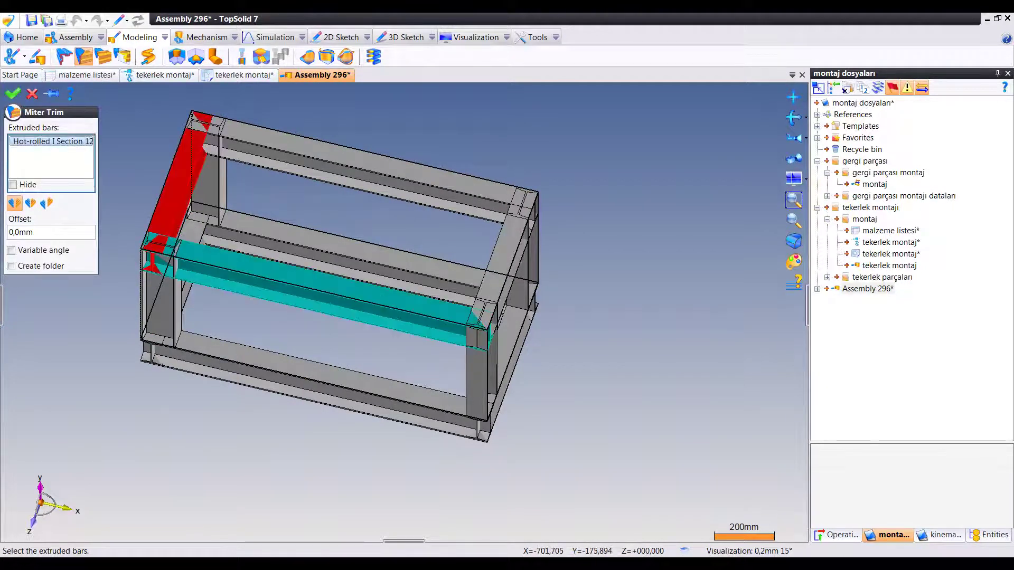
pyautogui.click(179, 175)
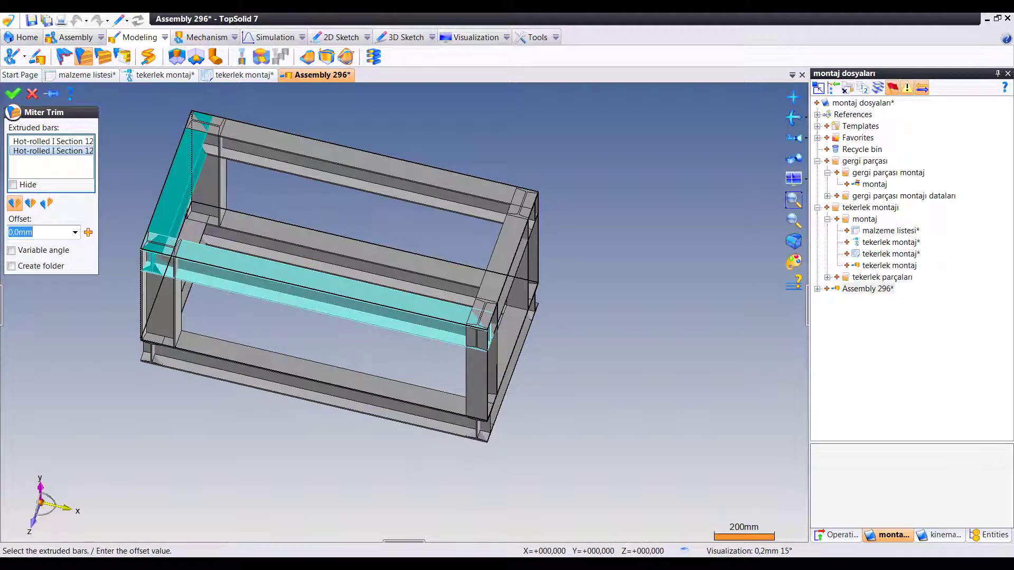
pyautogui.press('Return')
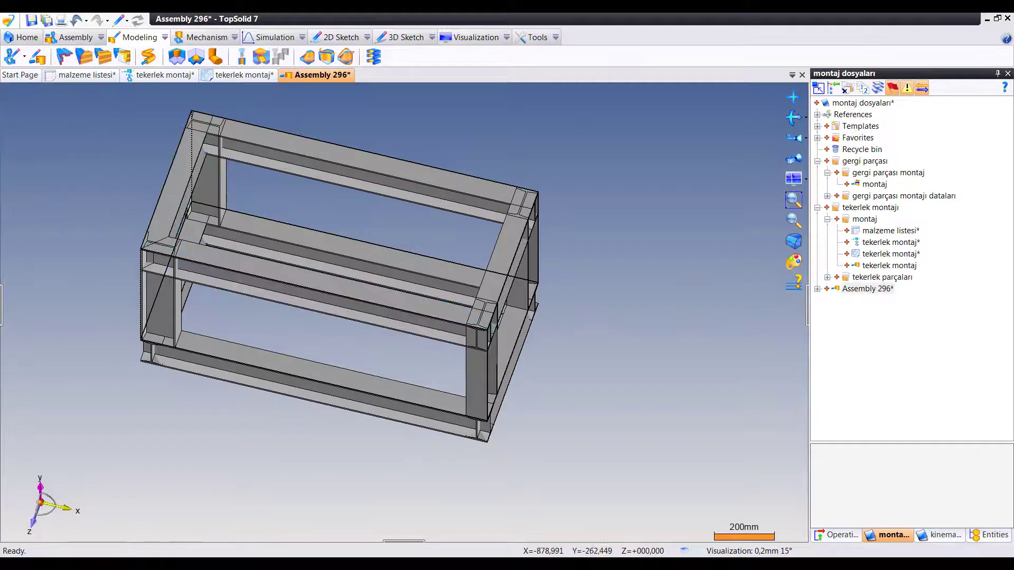
pyautogui.scroll(5, 152, 248)
pyautogui.scroll(-2, 152, 248)
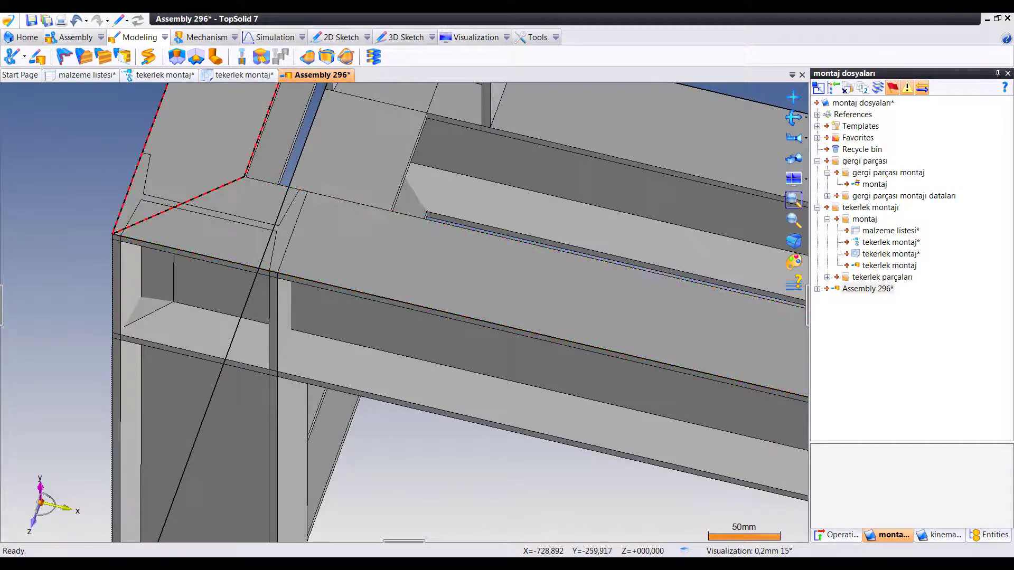
pyautogui.moveTo(152, 248); pyautogui.dragTo(264, 275, button='middle')
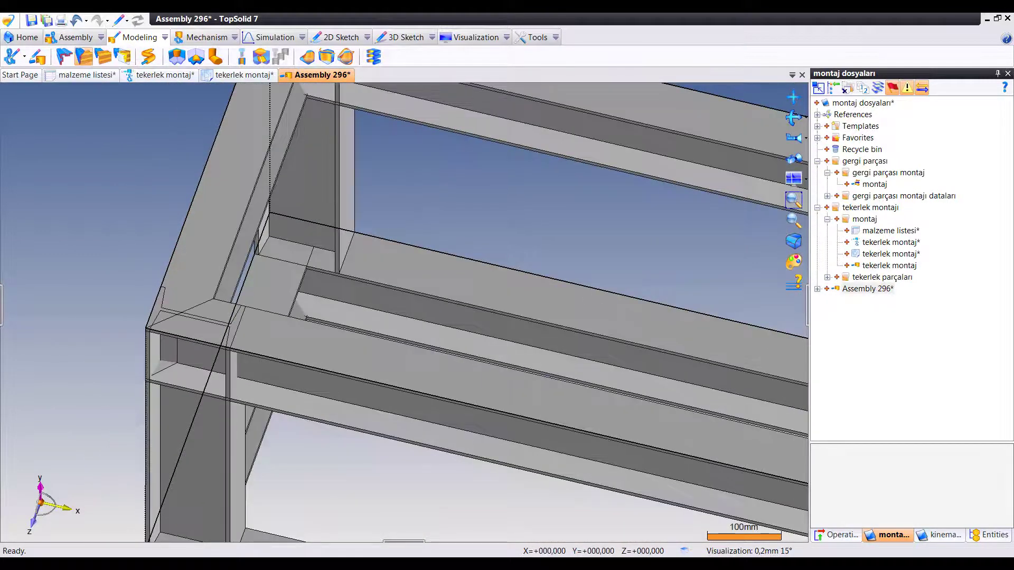
pyautogui.click(84, 56)
pyautogui.moveTo(370, 264); pyautogui.dragTo(237, 317, button='middle')
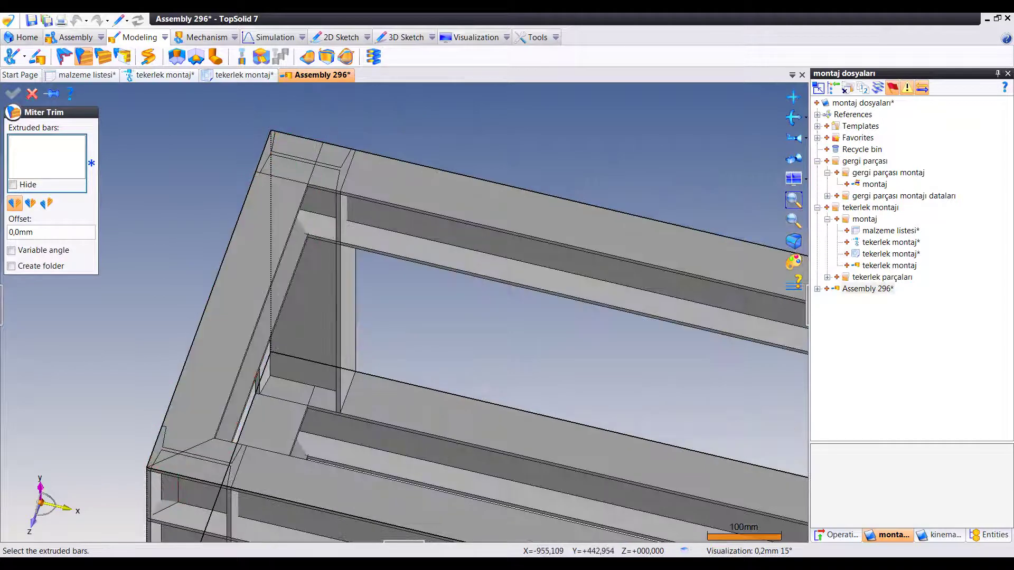
# Miter the corner where the left bar meets the top bar.
pyautogui.click(211, 275)
pyautogui.click(528, 222)
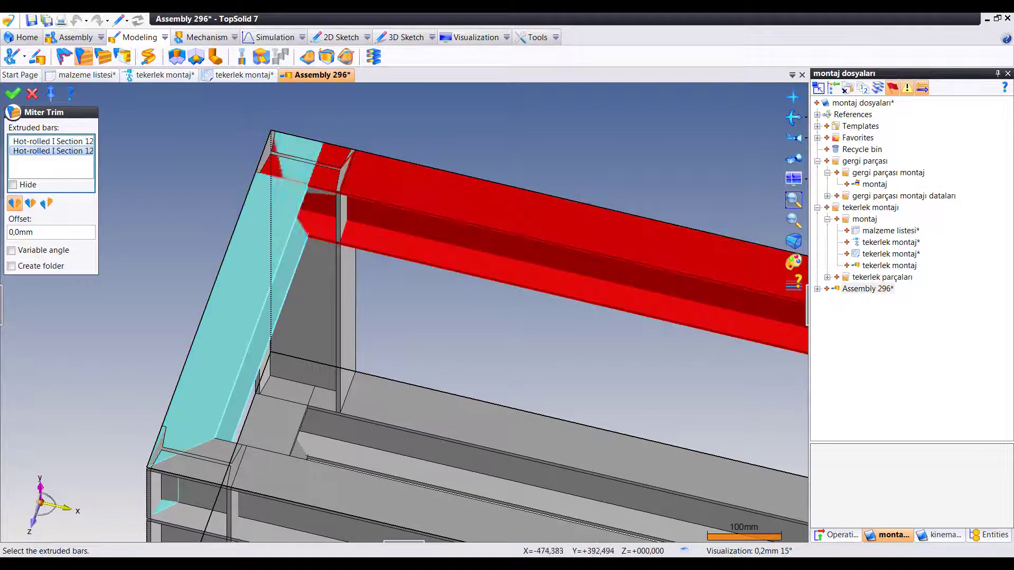
pyautogui.rightClick(411, 132)
pyautogui.press('Escape')
pyautogui.scroll(-3, 401, 306)
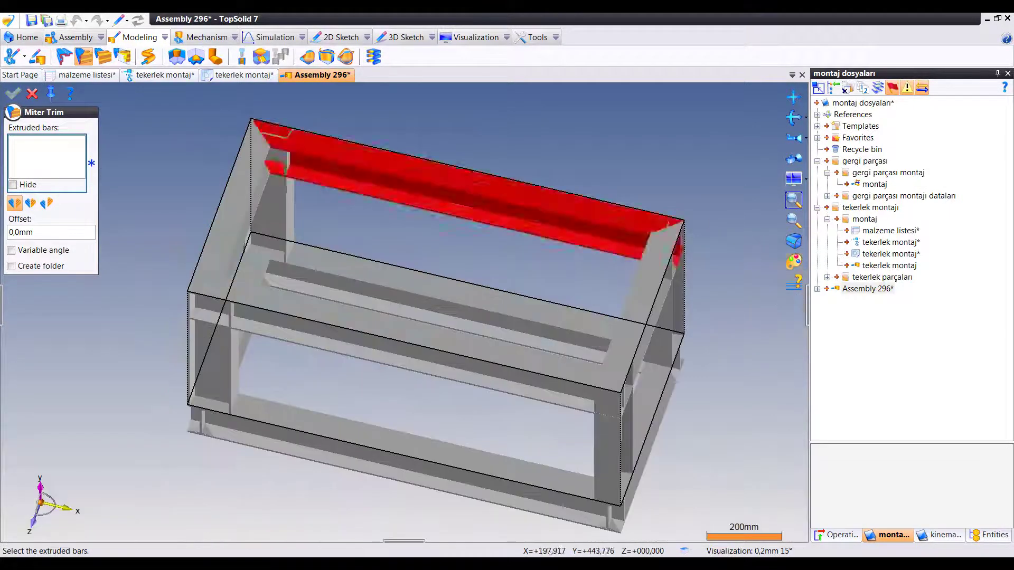
# Miter the top bar and the middle horizontal bar against the right vertical bar.
pyautogui.click(343, 153)
pyautogui.click(507, 295)
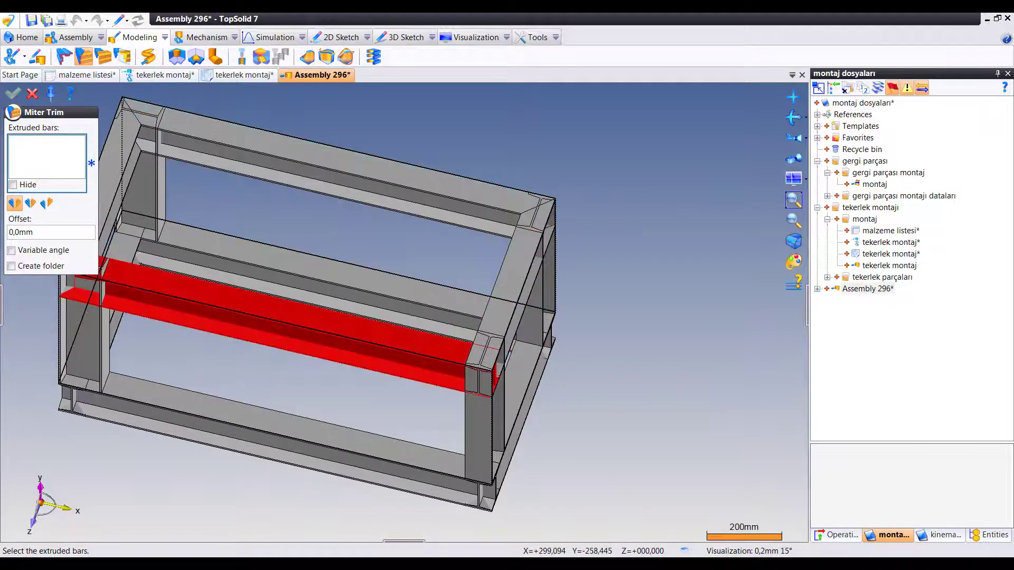
pyautogui.click(274, 325)
pyautogui.click(493, 296)
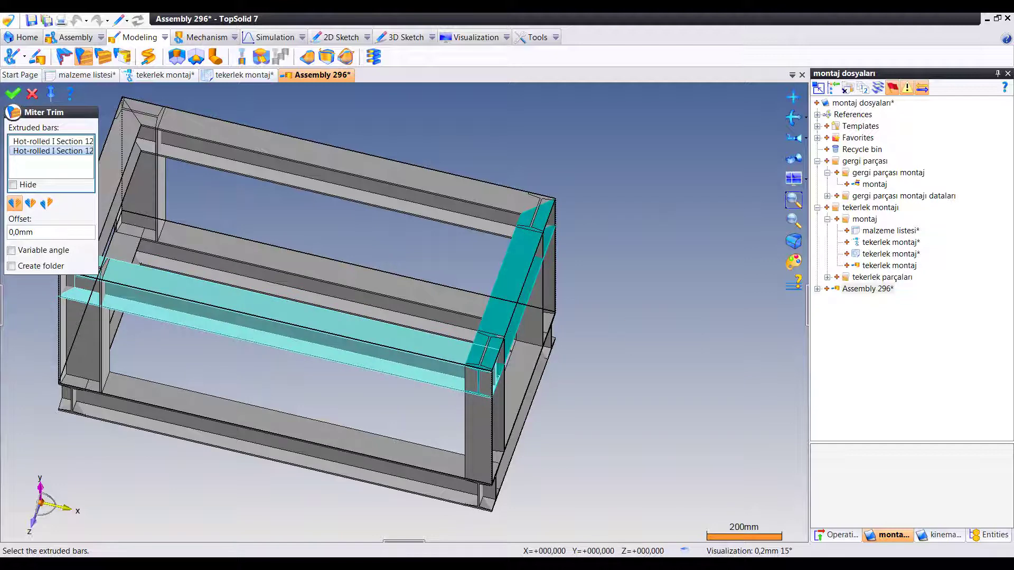
pyautogui.press('Return')
pyautogui.moveTo(506, 317); pyautogui.dragTo(544, 364, button='middle')
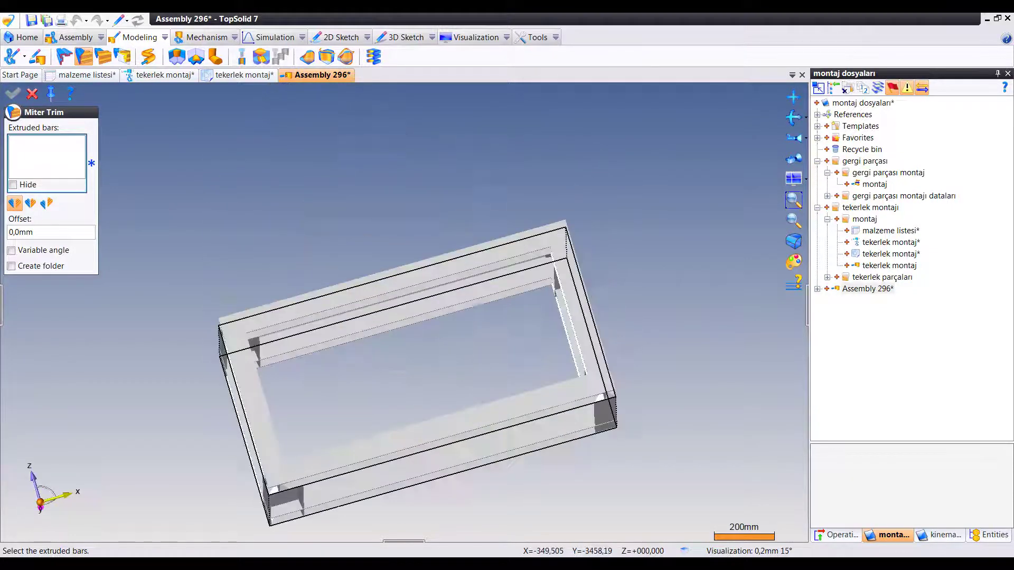
pyautogui.scroll(3, 221, 298)
# Miter the top bar with the left vertical bar, then pair the left vertical with the front bar.
pyautogui.click(253, 304)
pyautogui.click(258, 380)
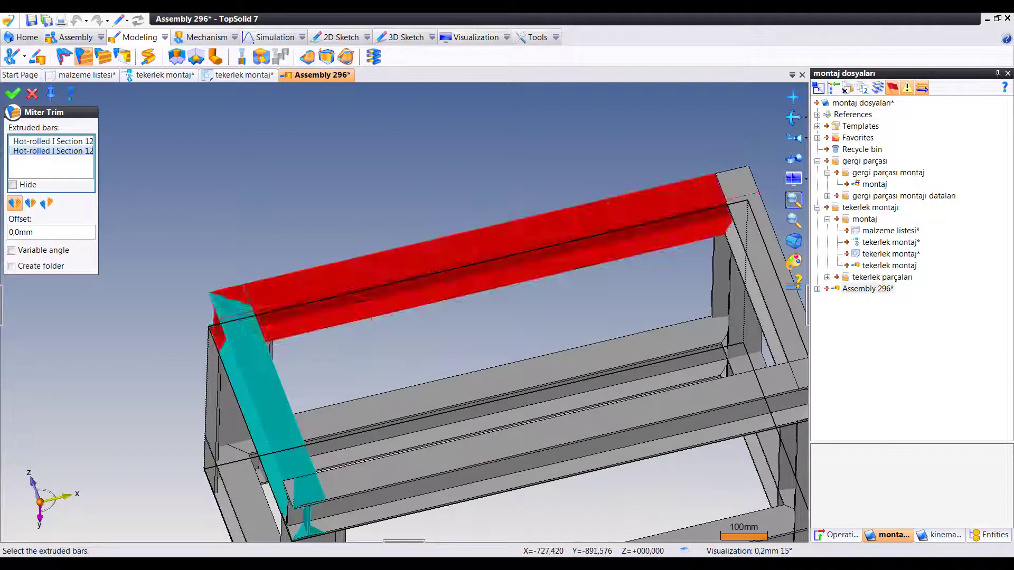
pyautogui.rightClick(249, 228)
pyautogui.click(274, 235)
pyautogui.click(238, 274)
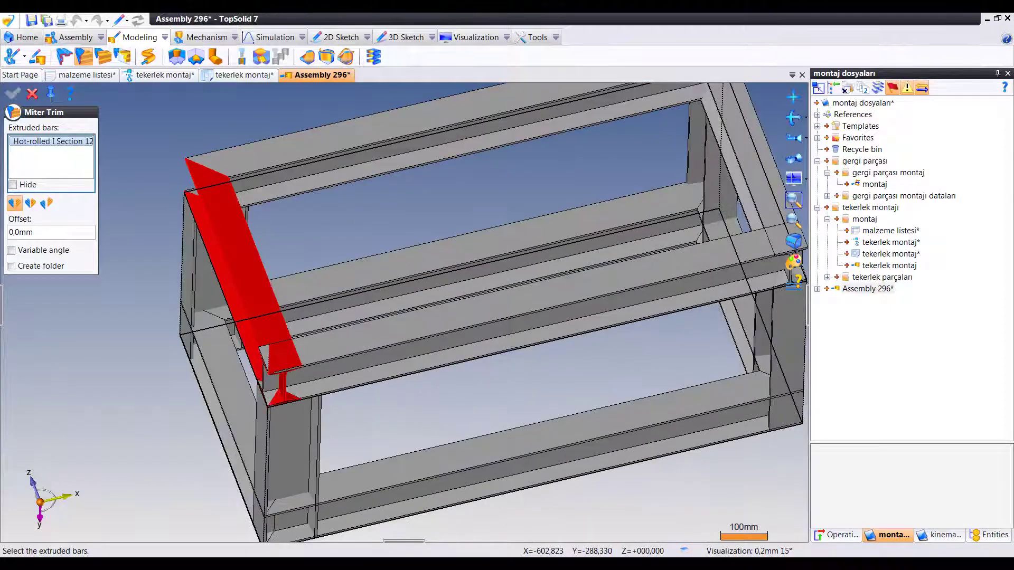
pyautogui.click(528, 317)
# Miter the corner joining the front bar and the right bar.
pyautogui.moveTo(475, 316); pyautogui.dragTo(343, 338, button='middle')
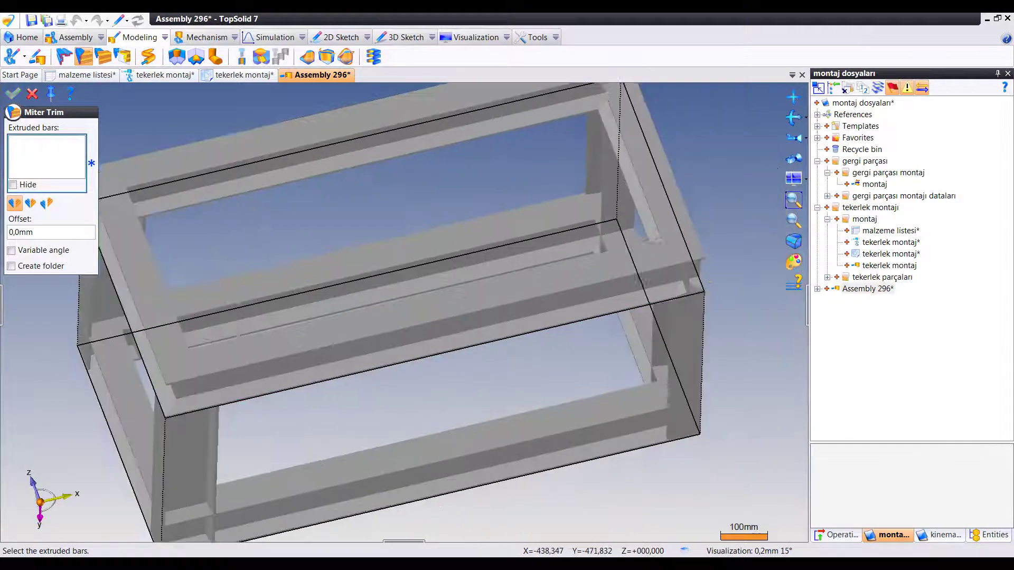
pyautogui.click(369, 338)
pyautogui.click(581, 201)
pyautogui.rightClick(647, 212)
pyautogui.click(665, 219)
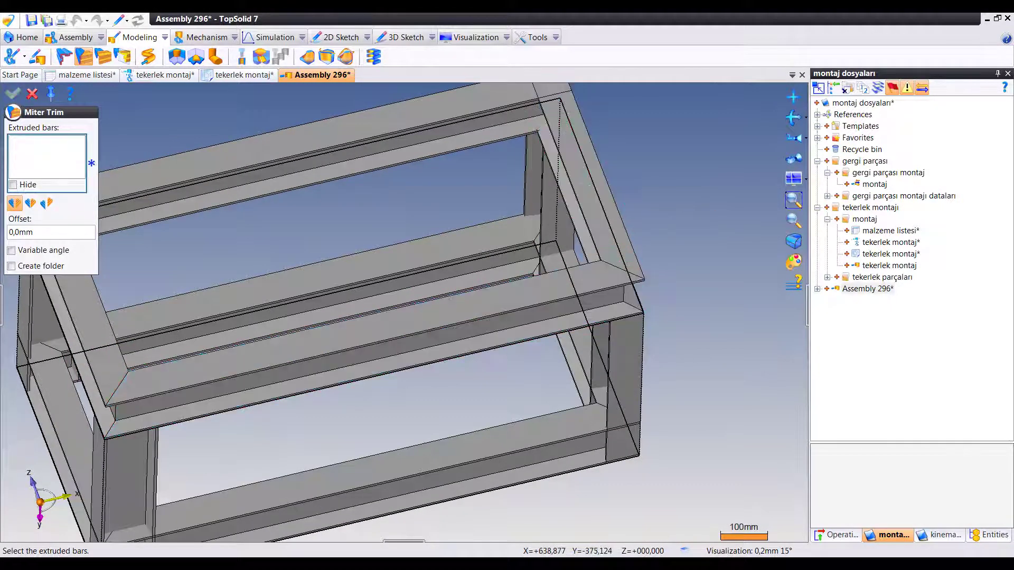
pyautogui.moveTo(665, 219); pyautogui.dragTo(528, 264, button='middle')
# Miter the last corner between the right and top bars, then close Miter Trim.
pyautogui.click(586, 295)
pyautogui.click(264, 285)
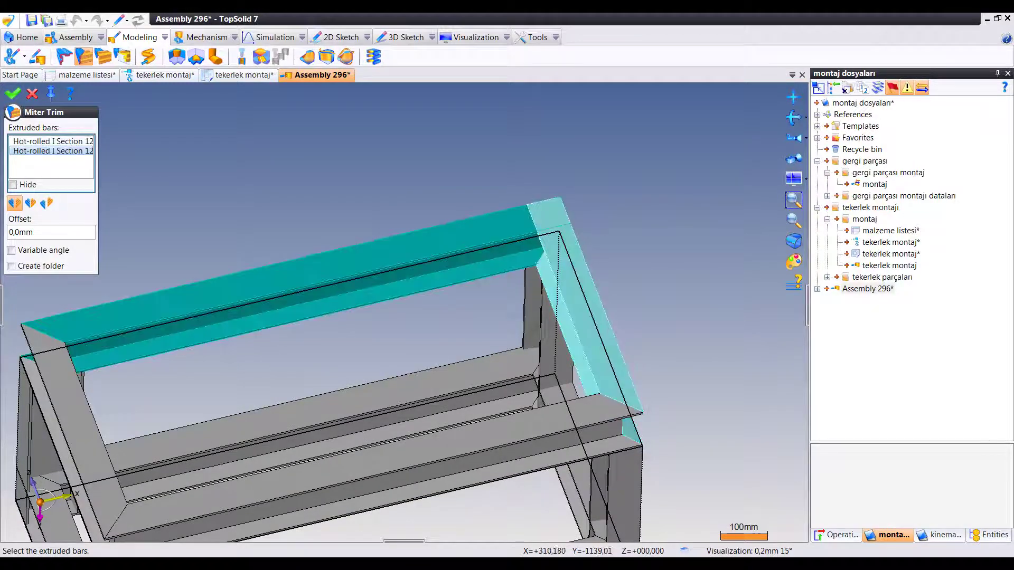
pyautogui.rightClick(533, 152)
pyautogui.click(561, 159)
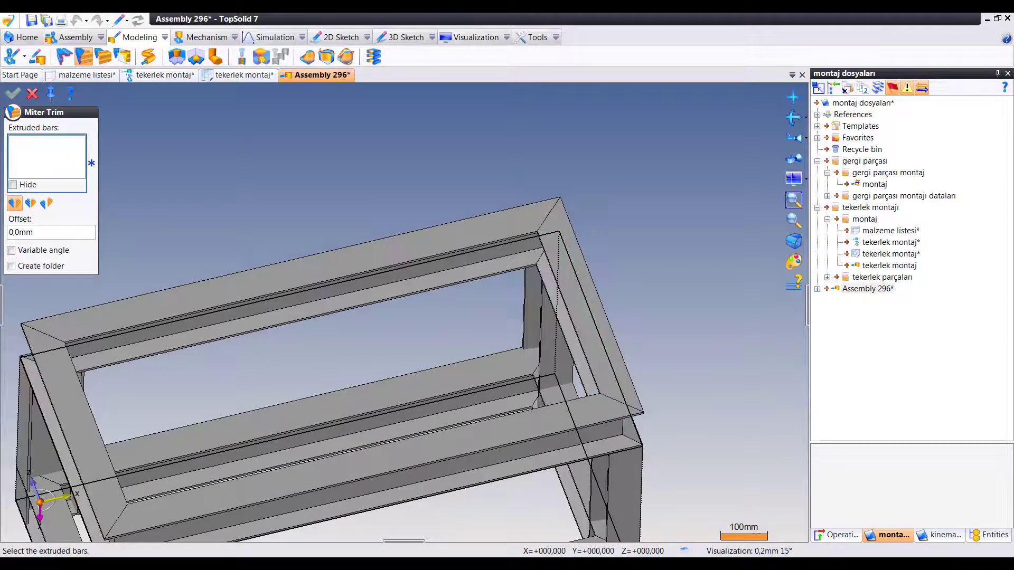
pyautogui.press('Escape')
pyautogui.moveTo(370, 338); pyautogui.dragTo(295, 370, button='middle')
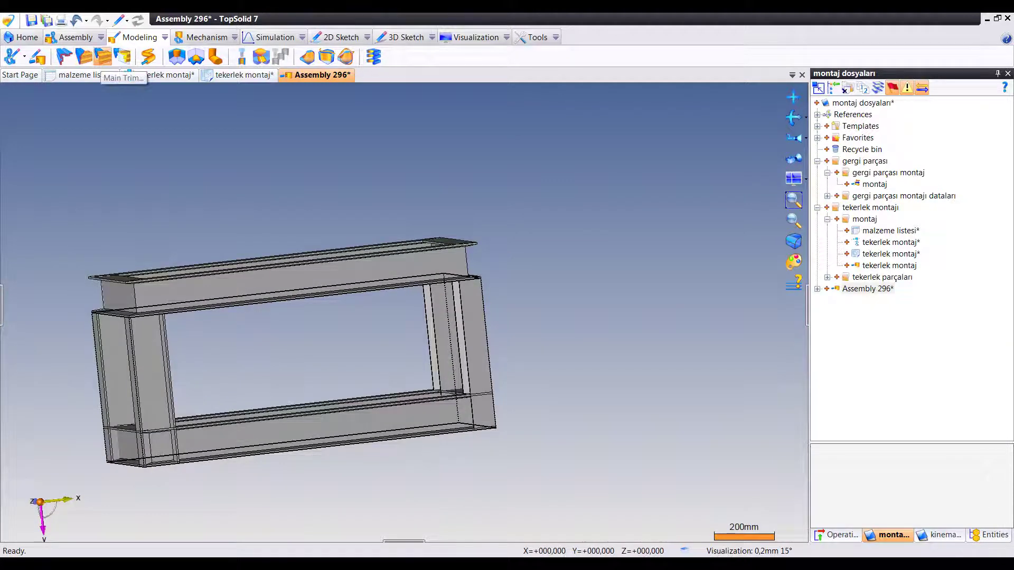
# Trim the left vertical bar back to the bottom front bar with Main Trim.
pyautogui.click(103, 57)
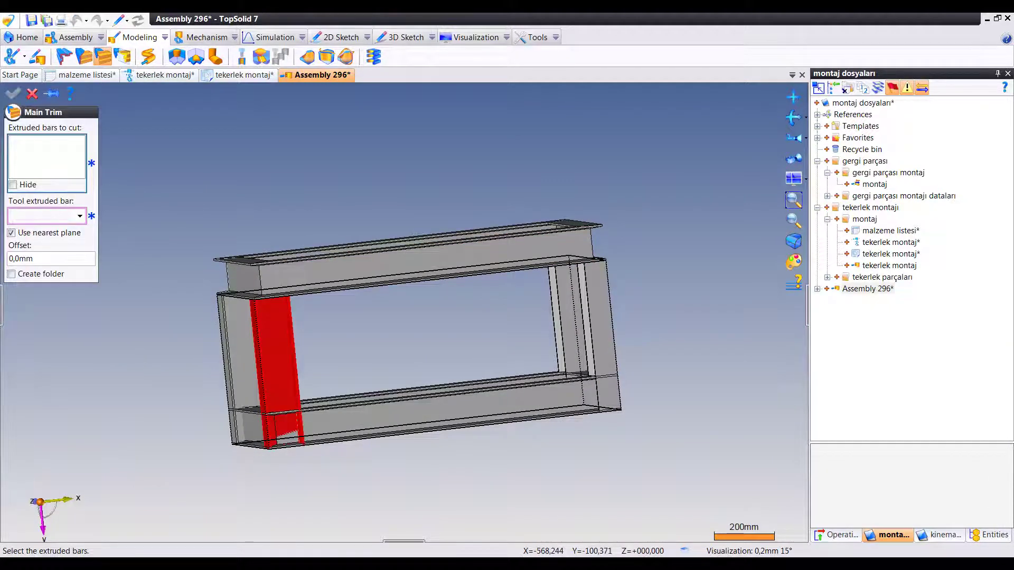
pyautogui.click(274, 359)
pyautogui.moveTo(275, 359)
pyautogui.mouseDown(button='middle')
pyautogui.moveTo(295, 348)
pyautogui.moveTo(312, 370)
pyautogui.mouseUp(button='middle')
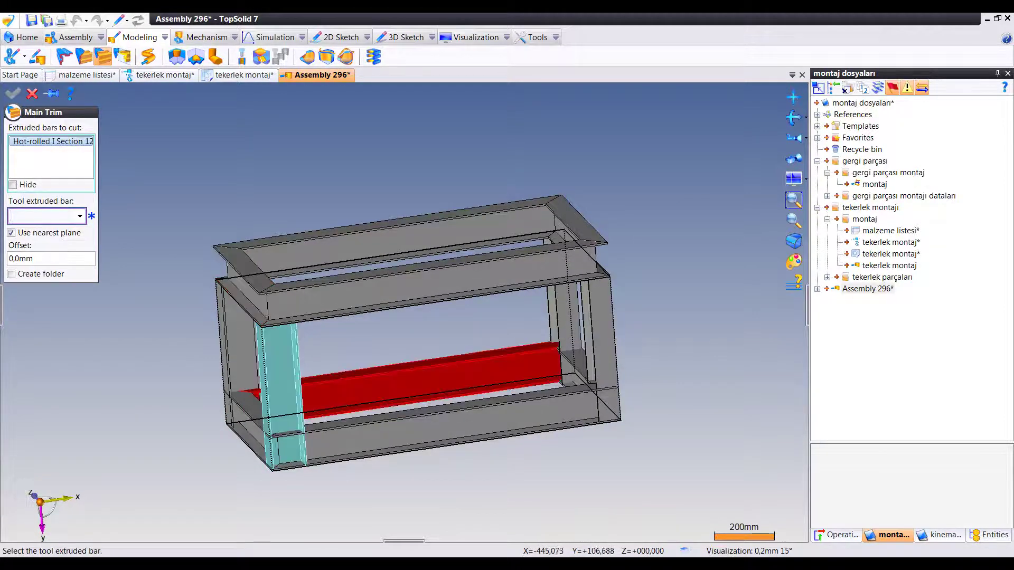
pyautogui.click(449, 417)
pyautogui.rightClick(228, 184)
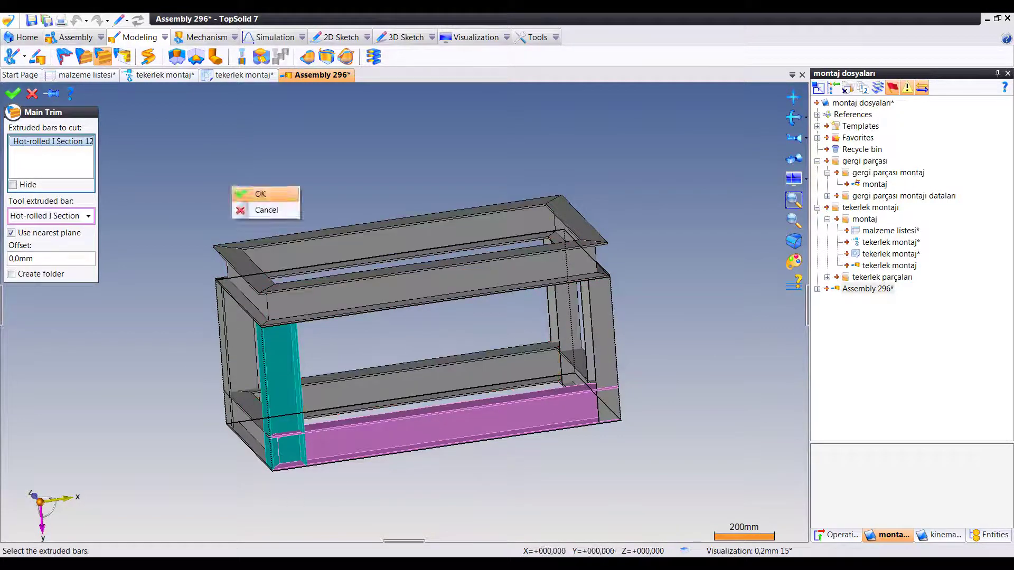
pyautogui.click(240, 195)
# Inspect the trimmed joint and restart Main Trim for another bar pair.
pyautogui.scroll(5, 325, 480)
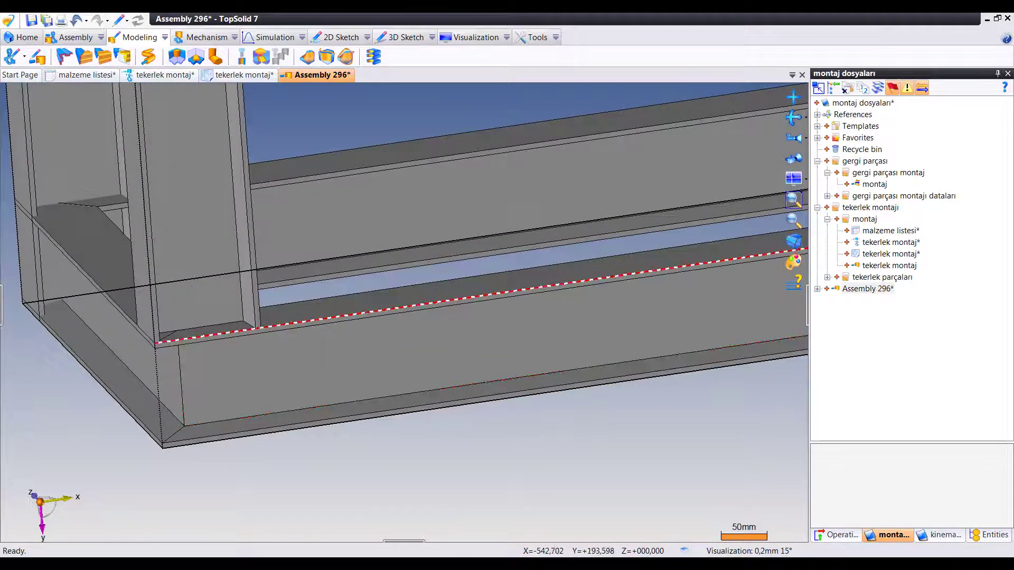
pyautogui.scroll(1, 243, 332)
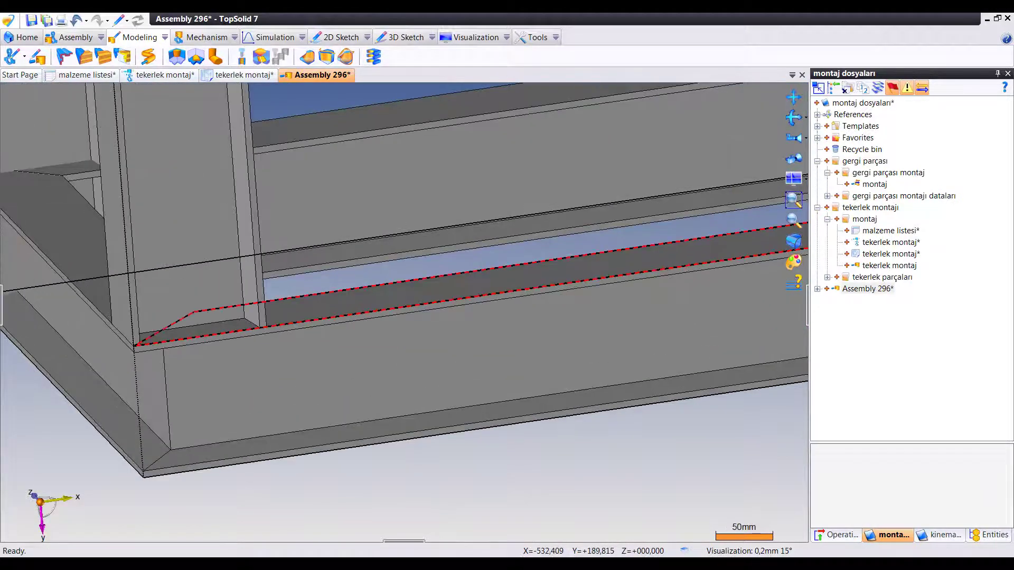
pyautogui.scroll(-1, 174, 349)
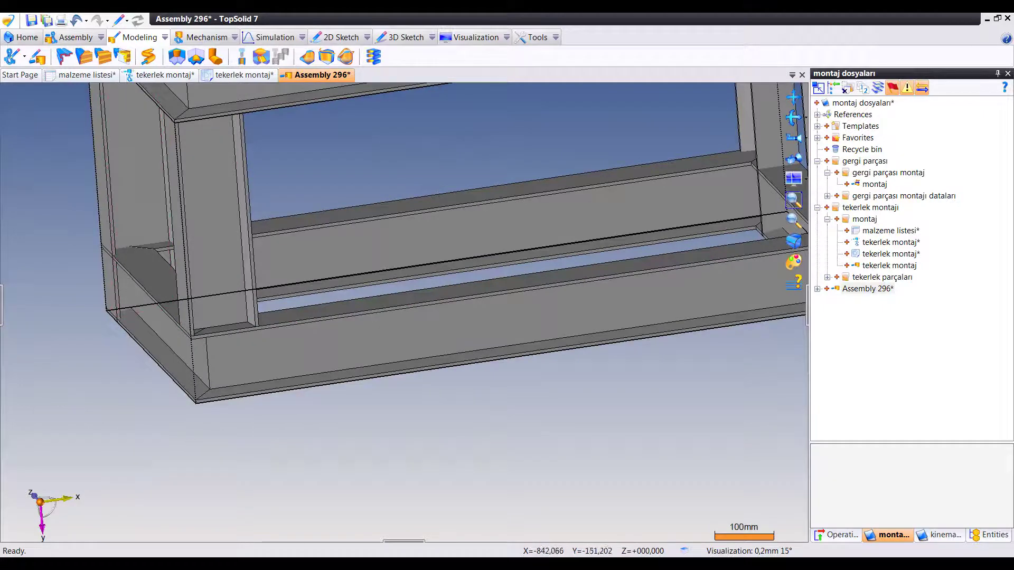
pyautogui.scroll(-2, 174, 349)
pyautogui.click(103, 56)
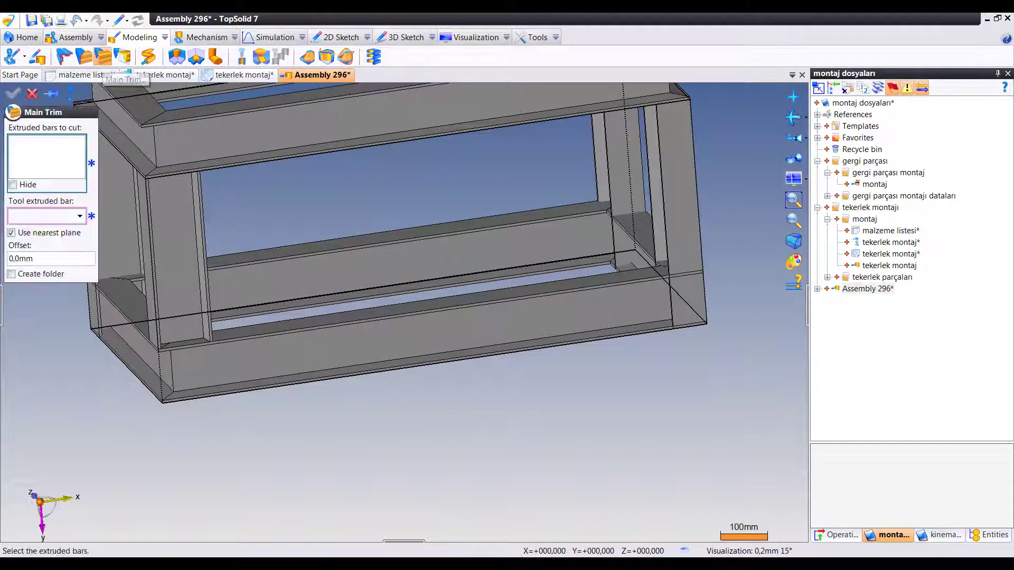
# Trim three vertical bars flush to the Down Plane with Planar Trim.
pyautogui.click(83, 56)
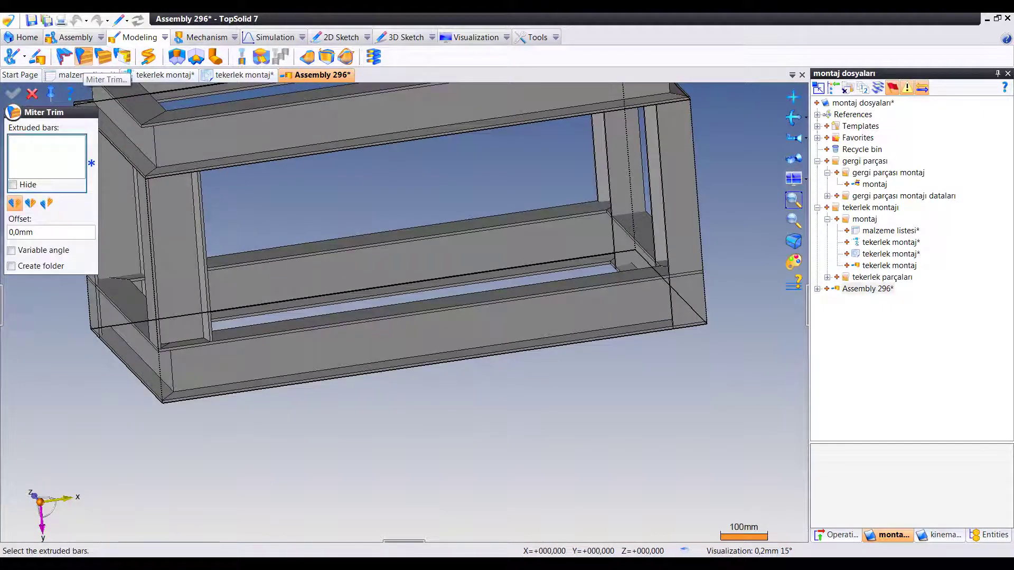
pyautogui.click(32, 93)
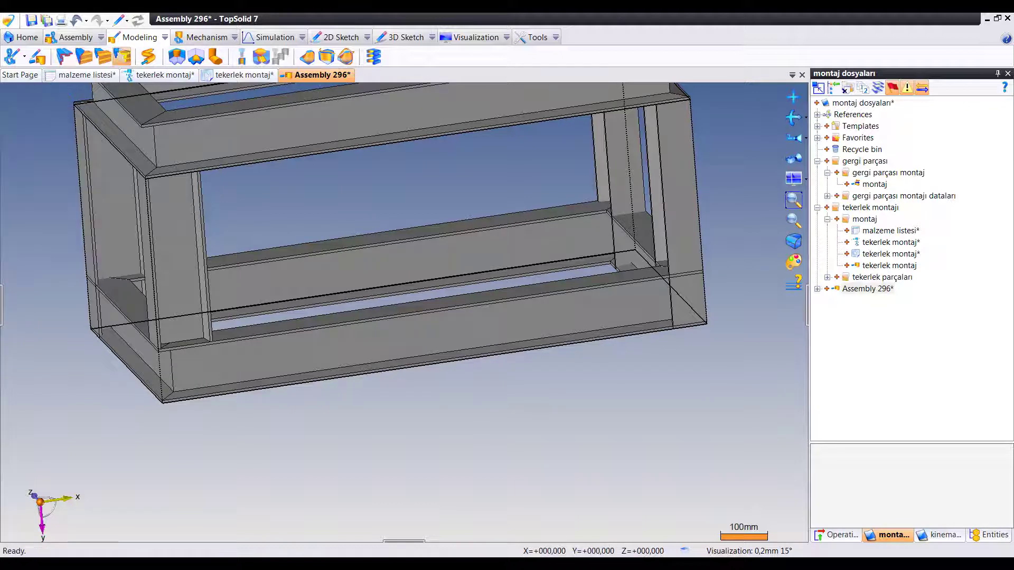
pyautogui.click(122, 56)
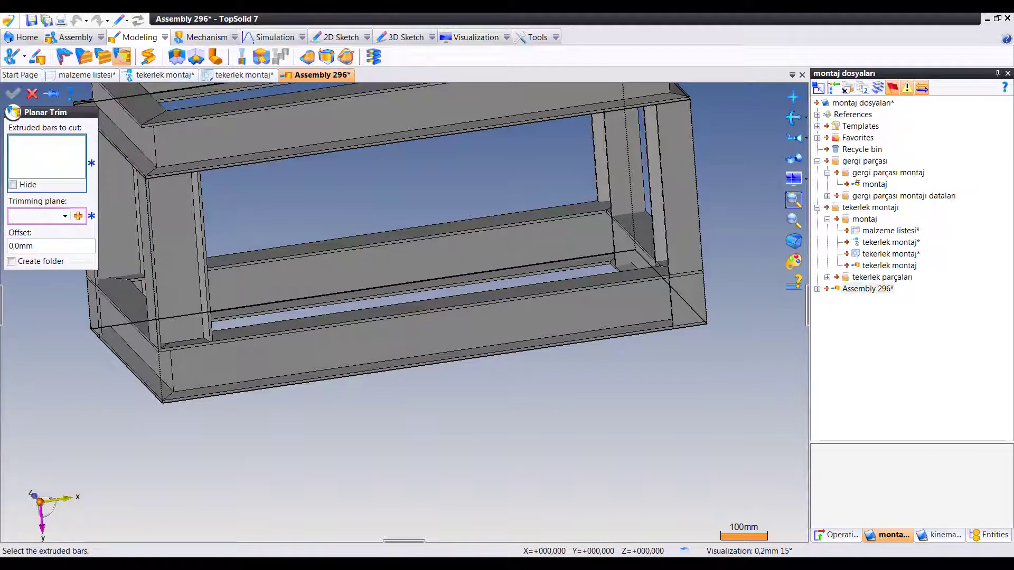
pyautogui.click(423, 304)
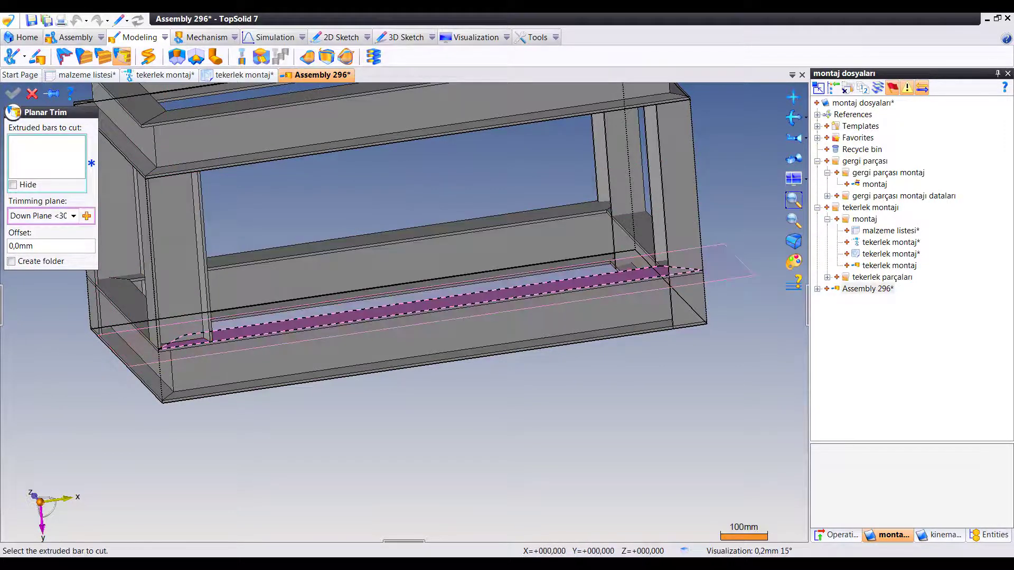
pyautogui.click(676, 211)
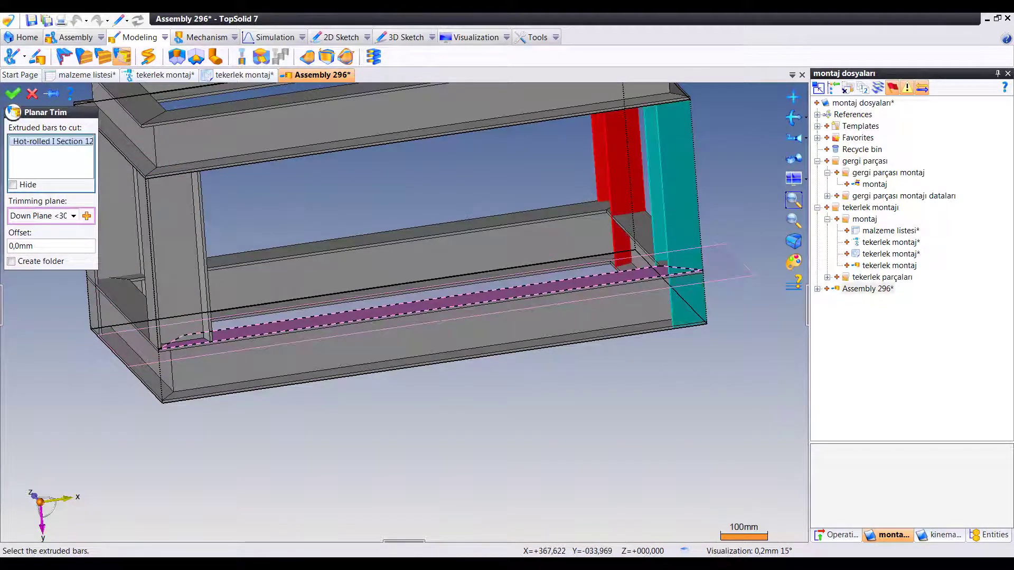
pyautogui.click(618, 211)
pyautogui.moveTo(618, 211); pyautogui.dragTo(807, 211, button='middle')
pyautogui.click(311, 211)
pyautogui.rightClick(463, 205)
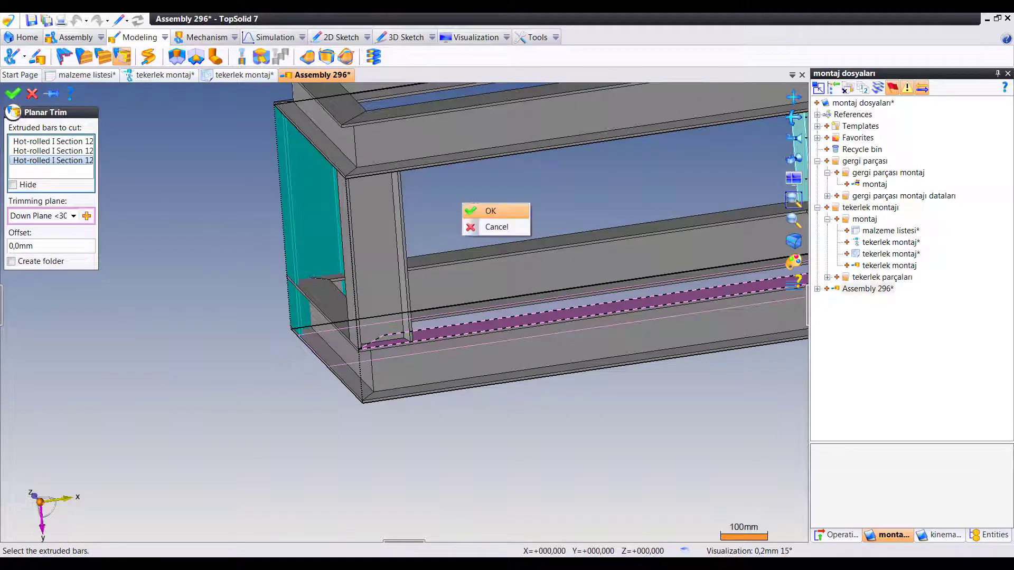
pyautogui.click(490, 211)
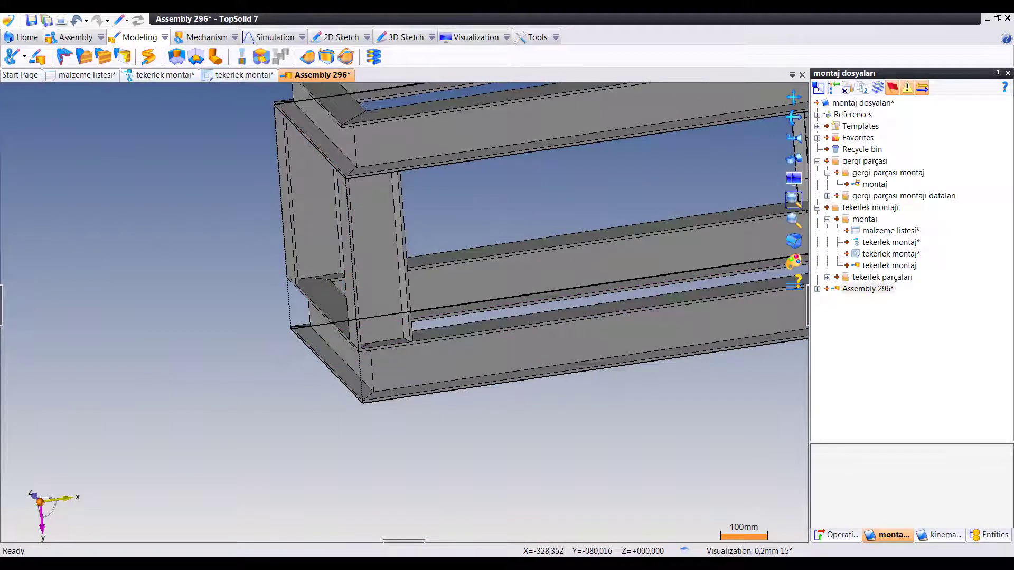
# Restart Planar Trim and pick another bar to trim.
pyautogui.moveTo(406, 259); pyautogui.dragTo(290, 282, button='middle')
pyautogui.press('Return')
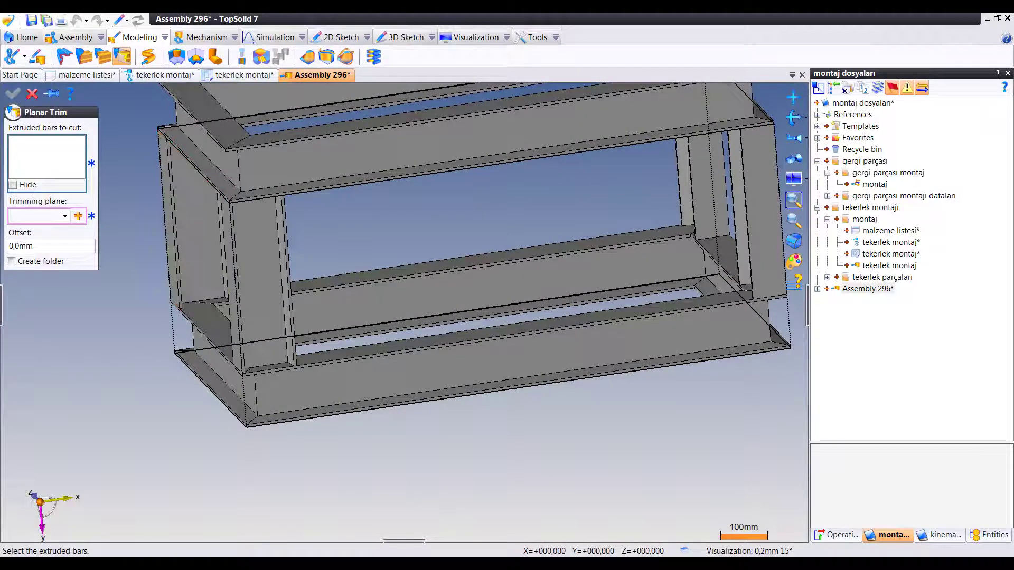
pyautogui.moveTo(475, 264)
pyautogui.mouseDown(button='middle')
pyautogui.moveTo(475, 306)
pyautogui.moveTo(517, 401)
pyautogui.mouseUp(button='middle')
pyautogui.click(459, 312)
pyautogui.moveTo(506, 317)
pyautogui.mouseDown(button='middle')
pyautogui.moveTo(618, 232)
pyautogui.moveTo(676, 306)
pyautogui.moveTo(601, 269)
pyautogui.moveTo(428, 242)
pyautogui.mouseUp(button='middle')
# Cancel the pending plane trim and hide the frame's dotted construction sketch.
pyautogui.press('Escape')
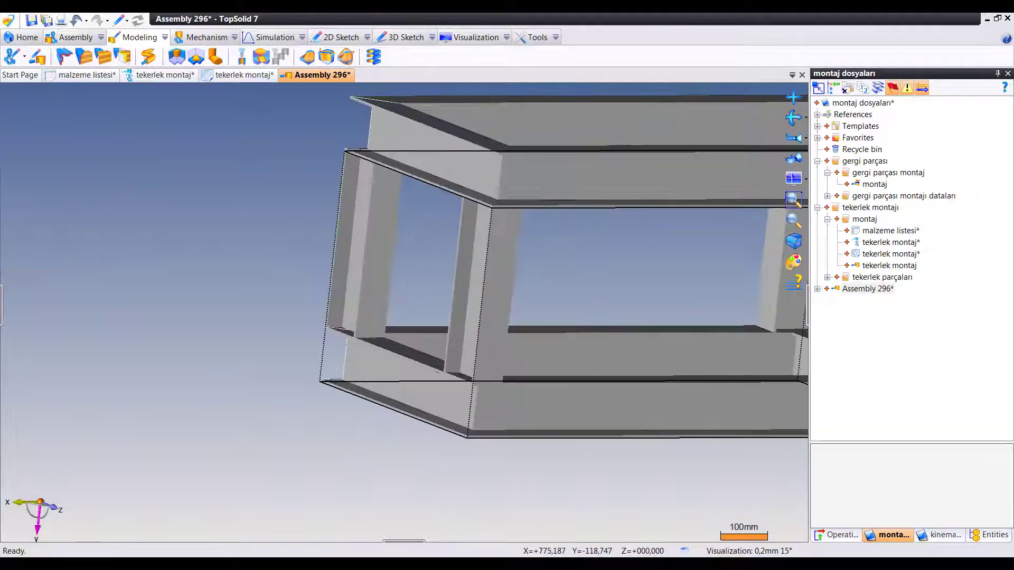
pyautogui.scroll(-3, 522, 264)
pyautogui.moveTo(271, 316); pyautogui.dragTo(248, 316, button='middle')
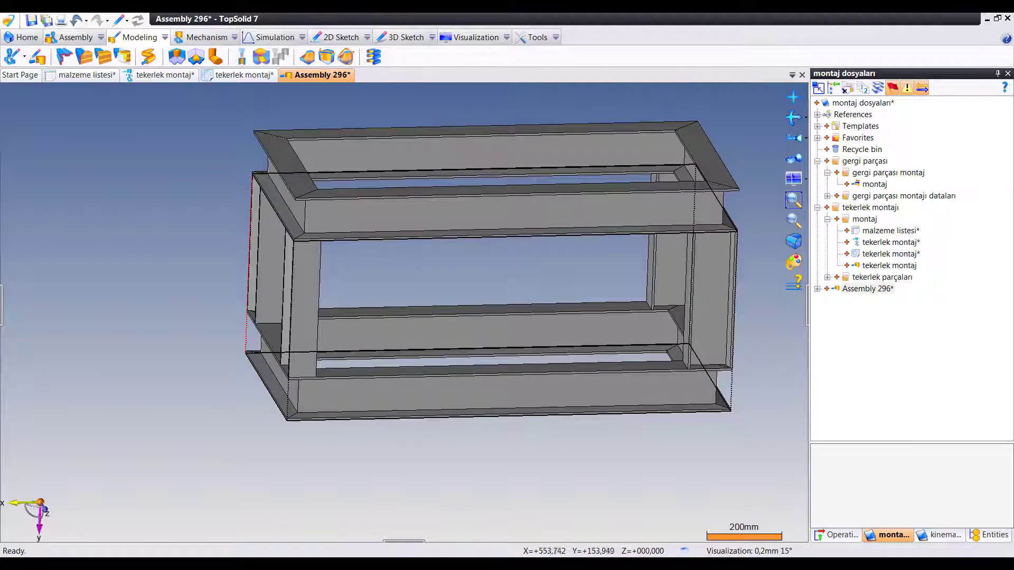
pyautogui.rightClick(246, 236)
pyautogui.click(275, 437)
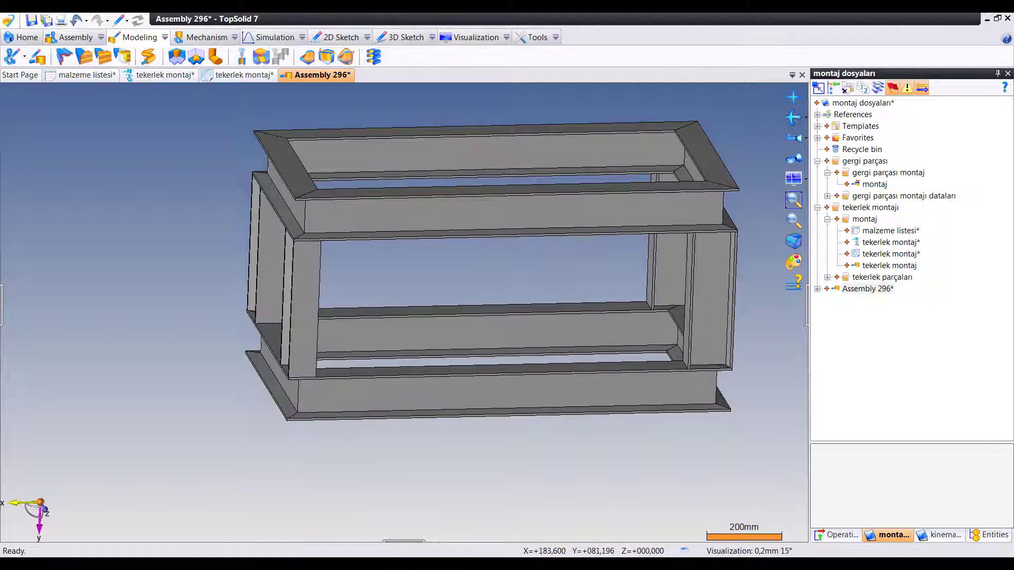
pyautogui.moveTo(476, 311); pyautogui.dragTo(369, 317, button='middle')
pyautogui.scroll(3, 470, 325)
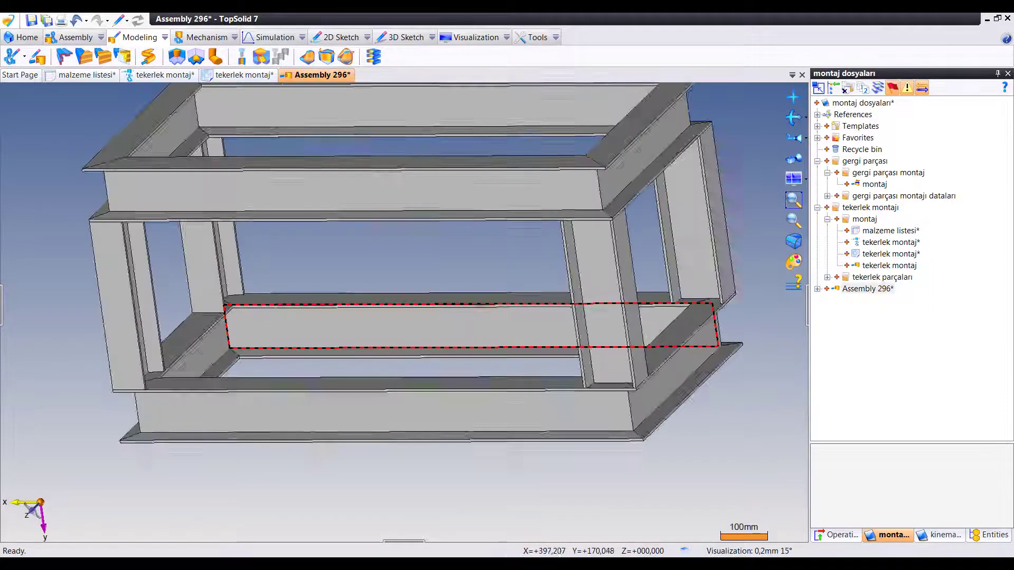
pyautogui.moveTo(469, 325); pyautogui.dragTo(380, 285, button='middle')
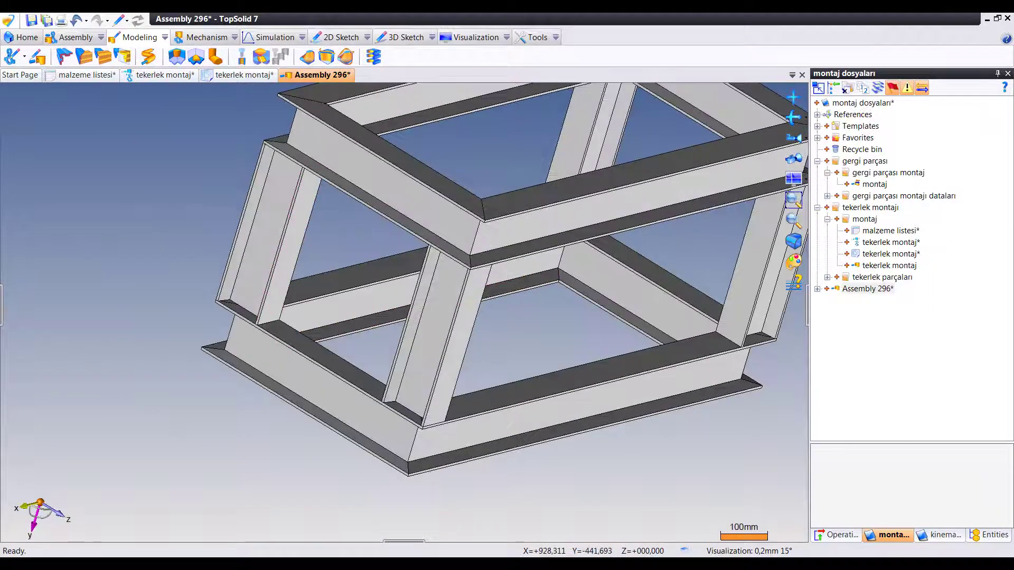
# Try Weld and Groove Weld on an upright's edge, then cancel both.
pyautogui.click(215, 56)
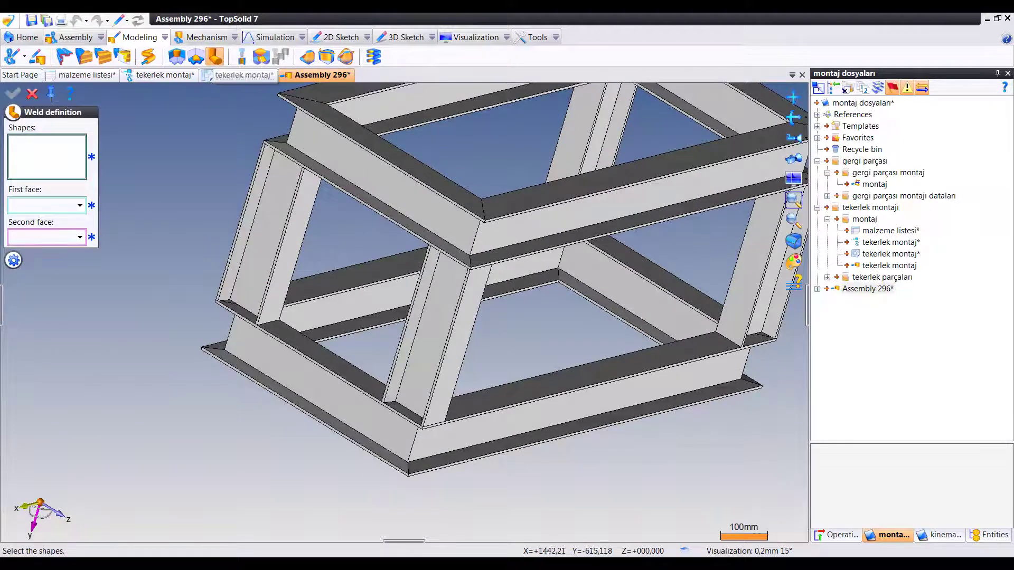
pyautogui.press('Escape')
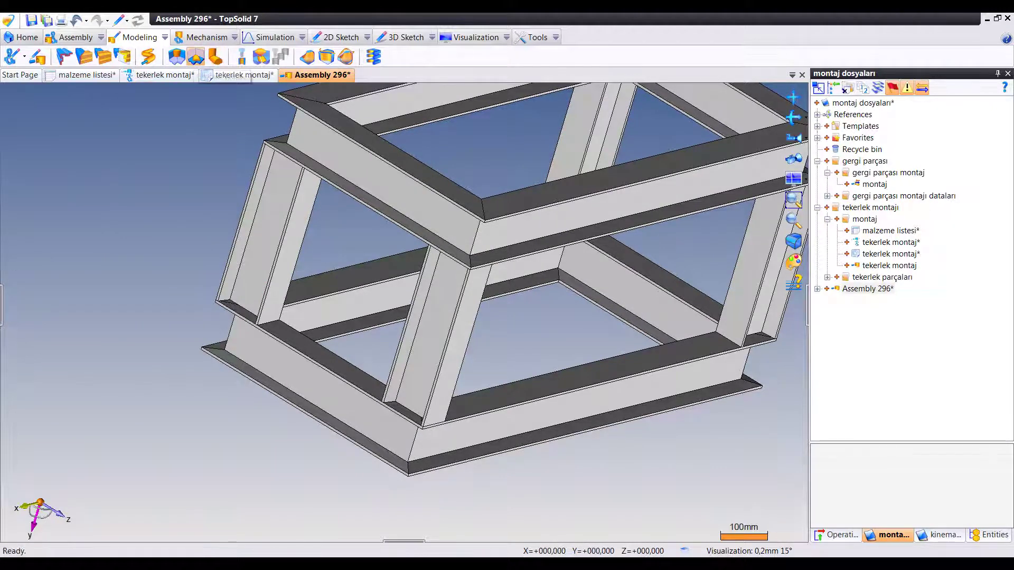
pyautogui.click(196, 57)
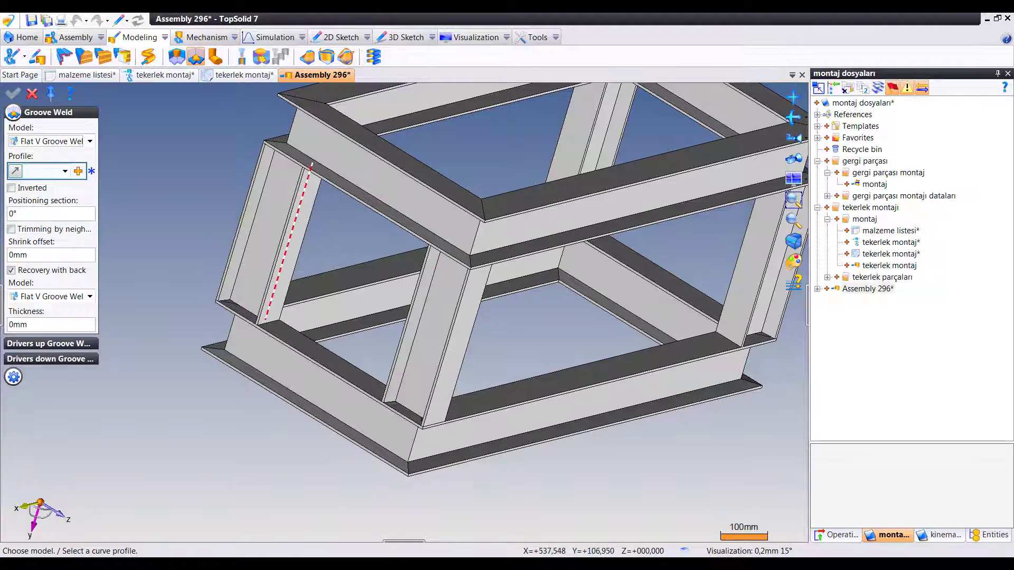
pyautogui.click(267, 322)
pyautogui.scroll(5, 267, 323)
pyautogui.scroll(3, 267, 323)
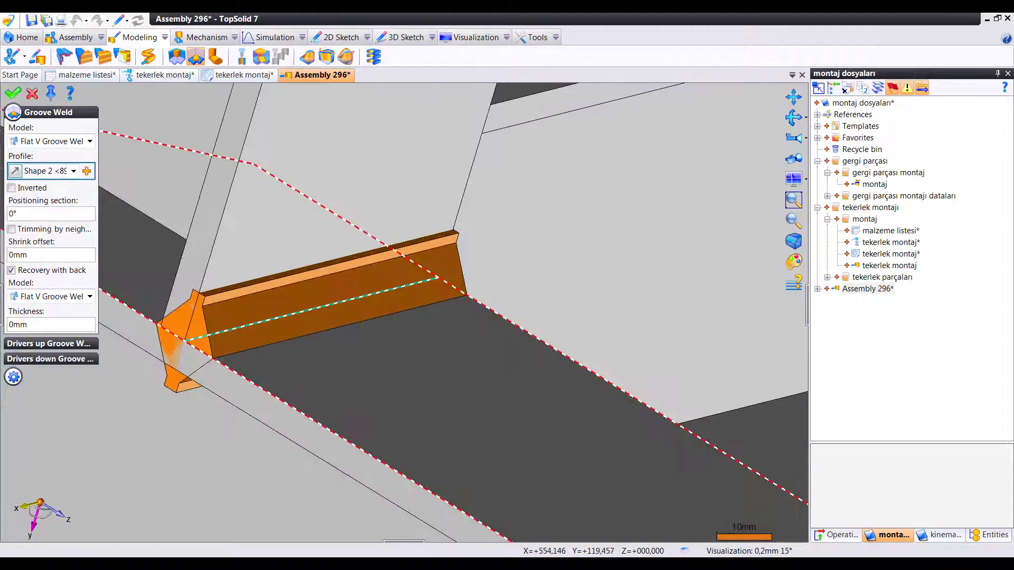
pyautogui.click(90, 141)
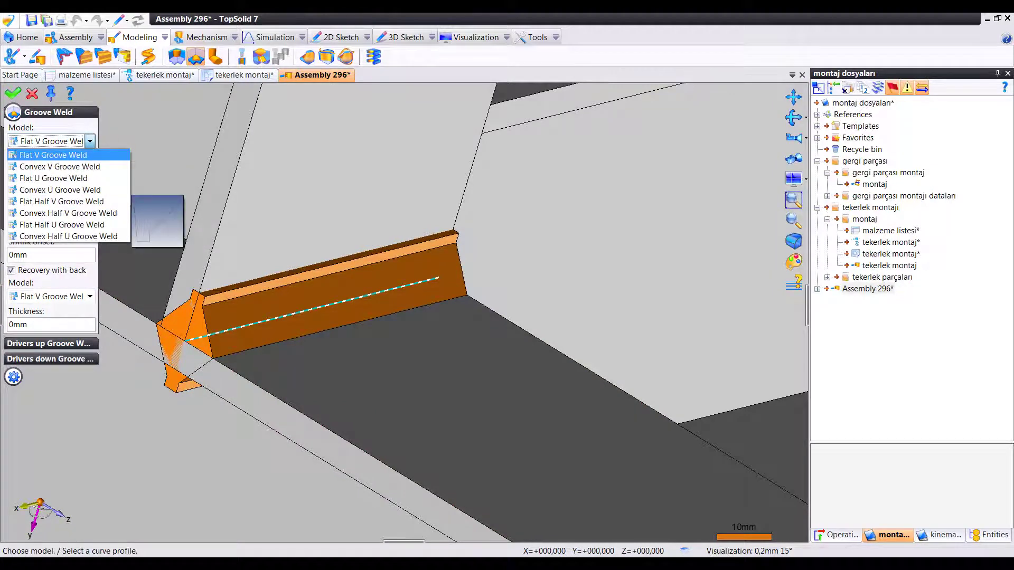
pyautogui.press('Escape')
pyautogui.press('Escape')
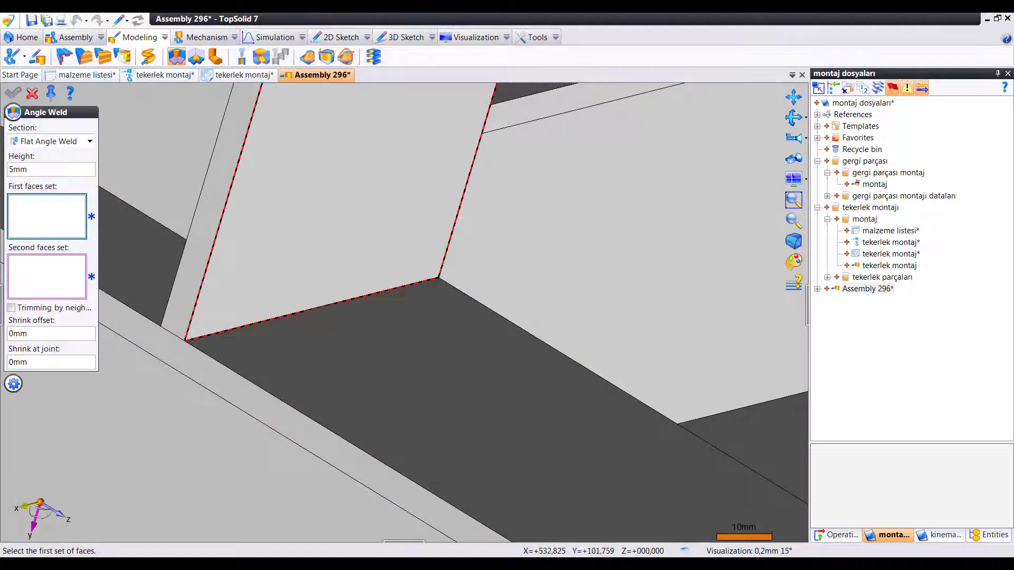
# Weld the first upright to the long bar with a 5 mm Convex Angle Weld.
pyautogui.scroll(-2, 370, 232)
pyautogui.click(364, 174)
pyautogui.click(475, 353)
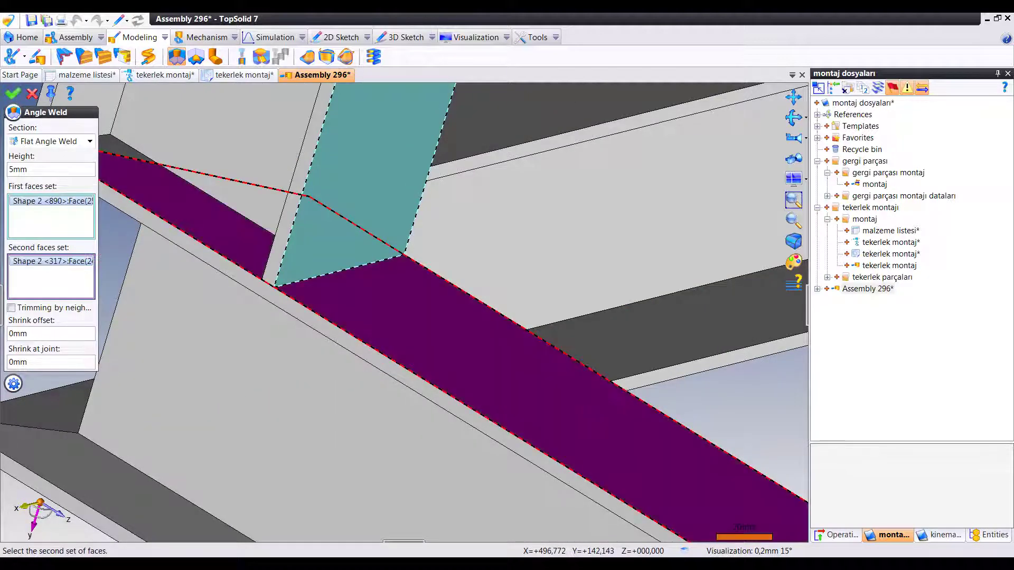
pyautogui.scroll(-2, 398, 313)
pyautogui.click(90, 141)
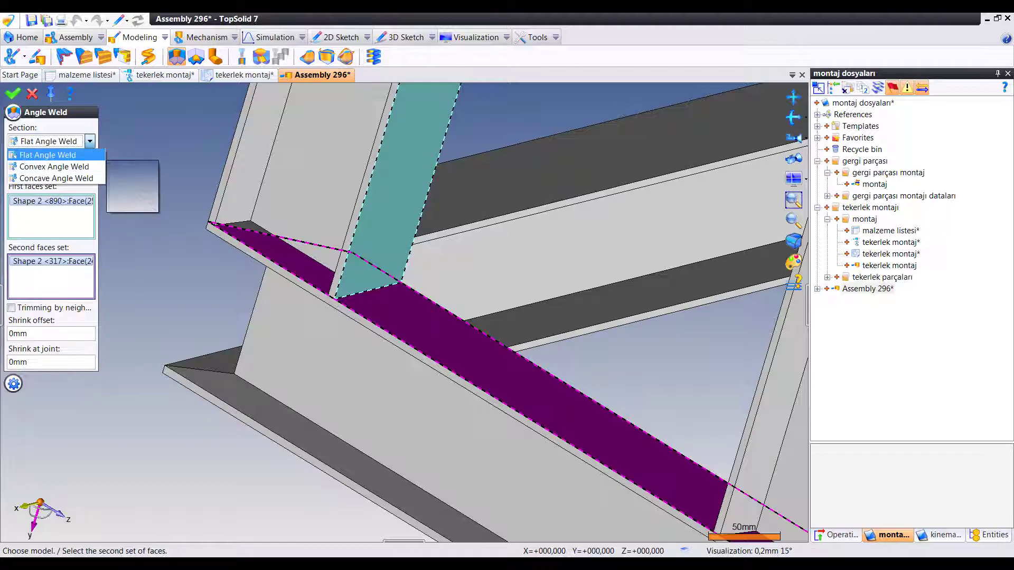
pyautogui.click(52, 167)
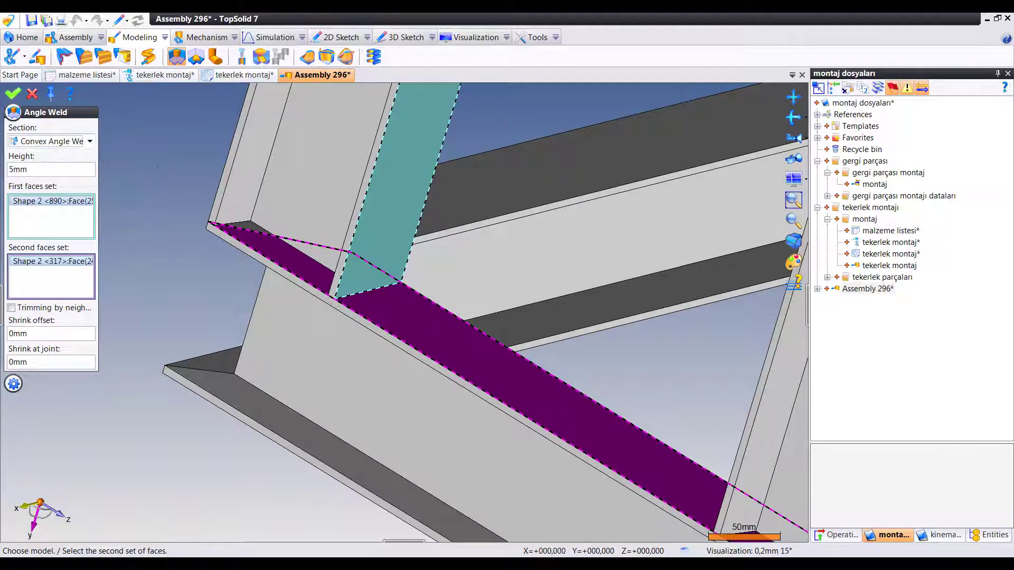
pyautogui.press('Return')
# Add a second convex angle weld on the next upright with 1 mm shrink offset and shrink at joint.
pyautogui.scroll(4, 417, 311)
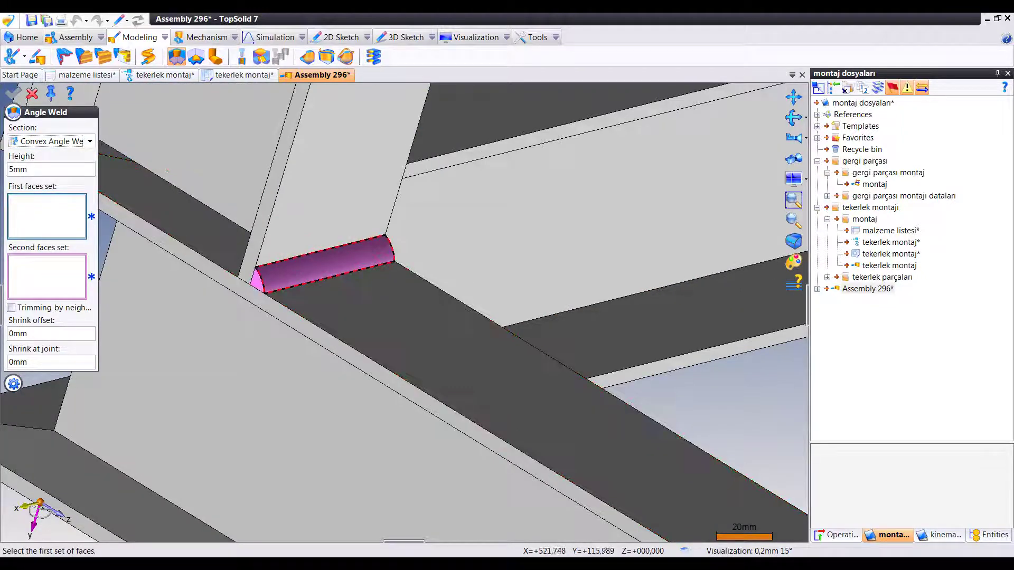
pyautogui.scroll(-5, 404, 311)
pyautogui.scroll(-3, 403, 311)
pyautogui.moveTo(404, 311); pyautogui.dragTo(491, 248, button='middle')
pyautogui.scroll(2, 476, 283)
pyautogui.click(486, 222)
pyautogui.click(422, 264)
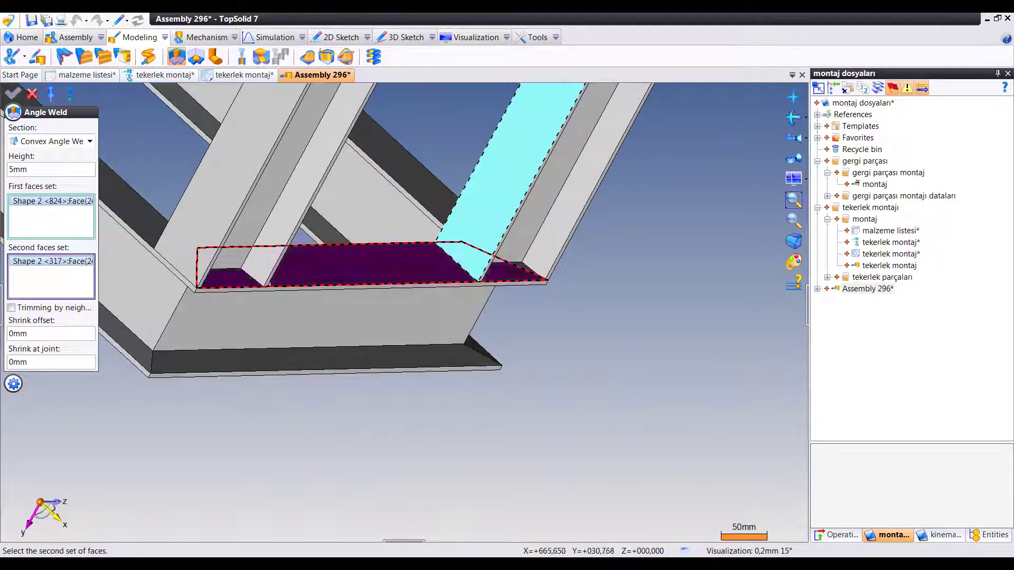
pyautogui.click(32, 333)
pyautogui.write('1')
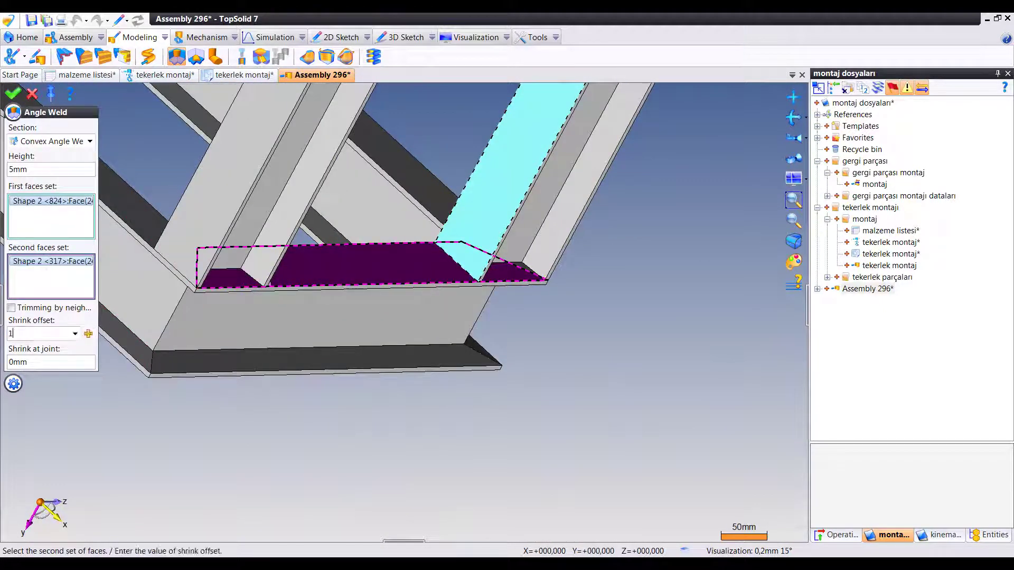
pyautogui.press('Return')
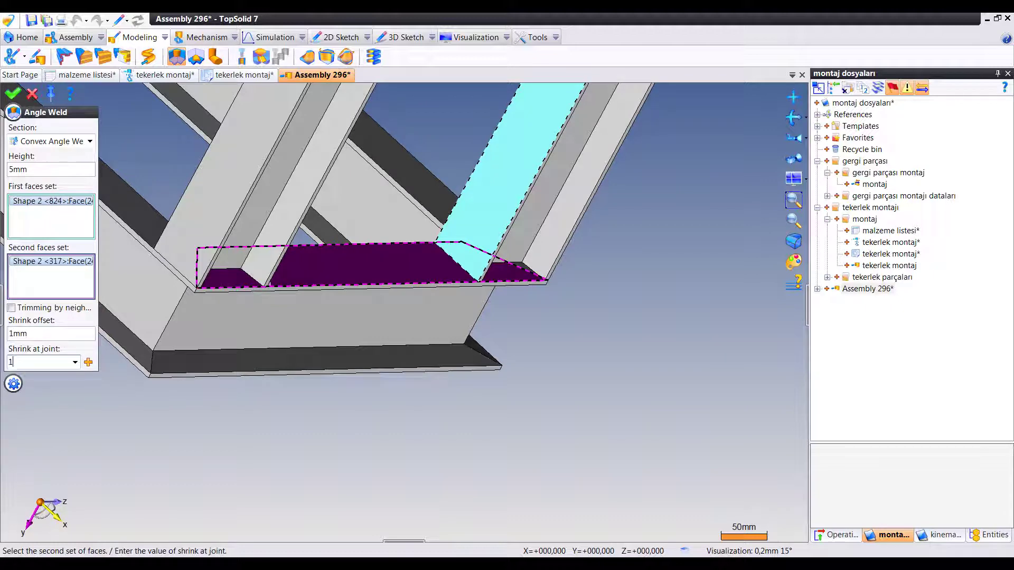
pyautogui.press('Return')
# Review the welded frame from a side view and close Angle Weld.
pyautogui.scroll(5, 456, 259)
pyautogui.scroll(5, 456, 258)
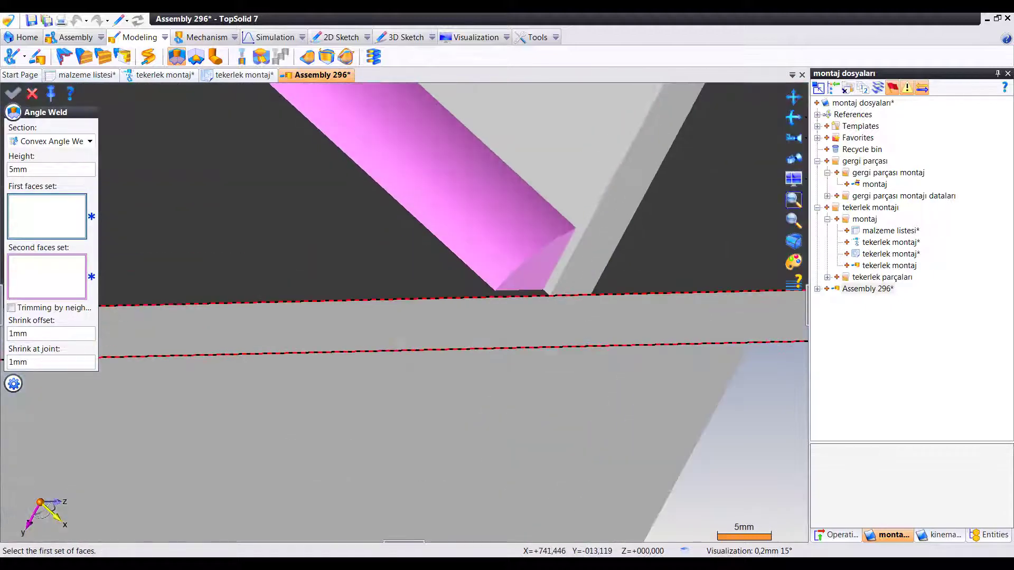
pyautogui.scroll(3, 457, 259)
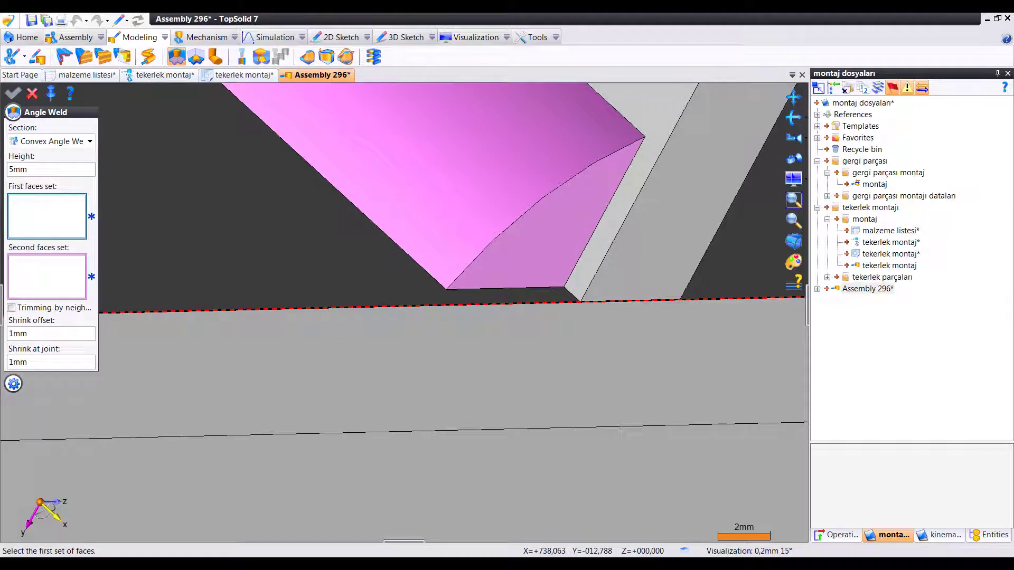
pyautogui.scroll(-3, 457, 259)
pyautogui.scroll(-4, 457, 258)
pyautogui.scroll(-4, 457, 259)
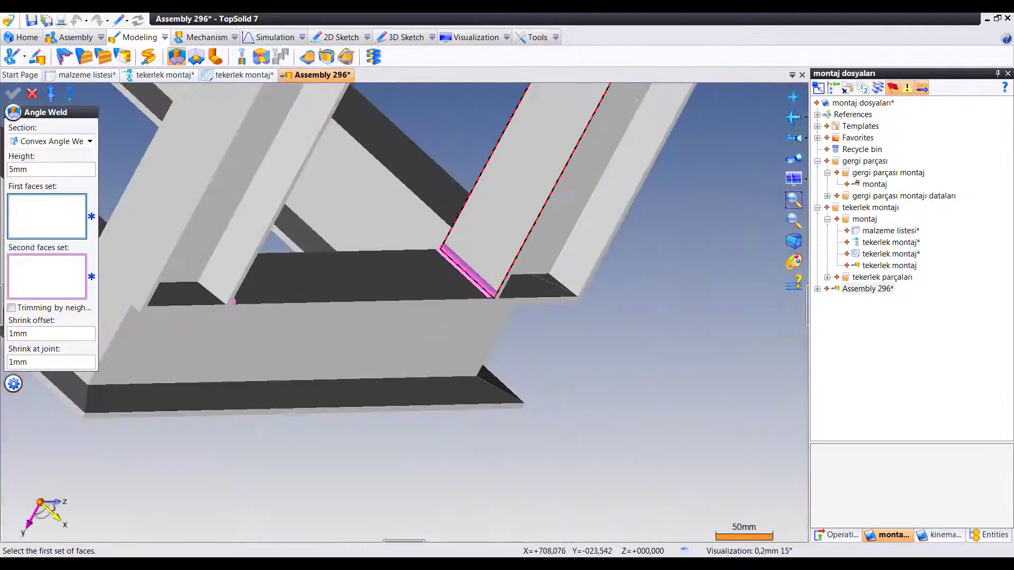
pyautogui.scroll(-4, 457, 258)
pyautogui.moveTo(457, 258); pyautogui.dragTo(528, 317, button='middle')
pyautogui.scroll(-3, 457, 258)
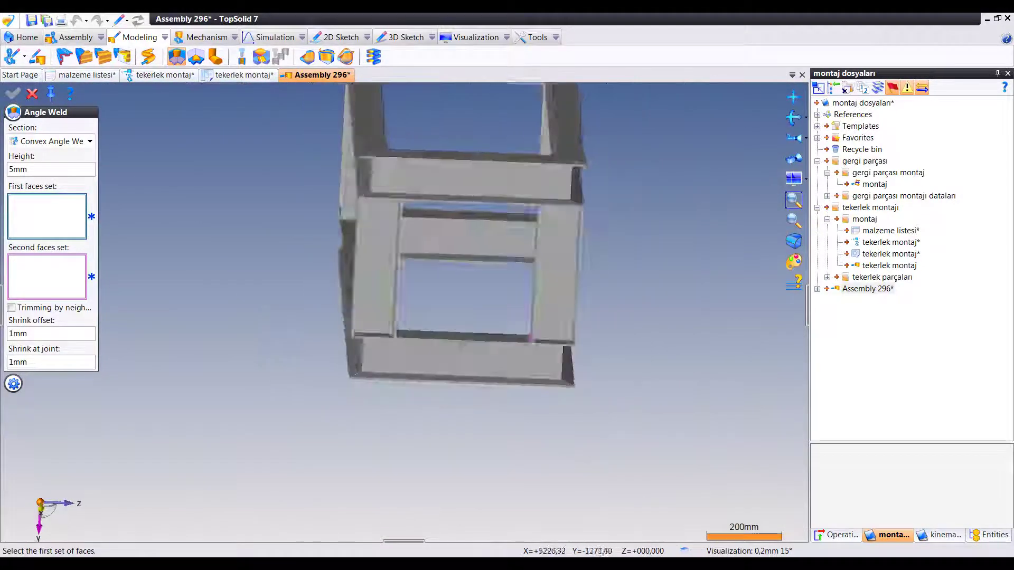
pyautogui.click(32, 93)
# Close Assembly 296 with Ctrl+F4, declining to save changes.
pyautogui.scroll(-2, 177, 342)
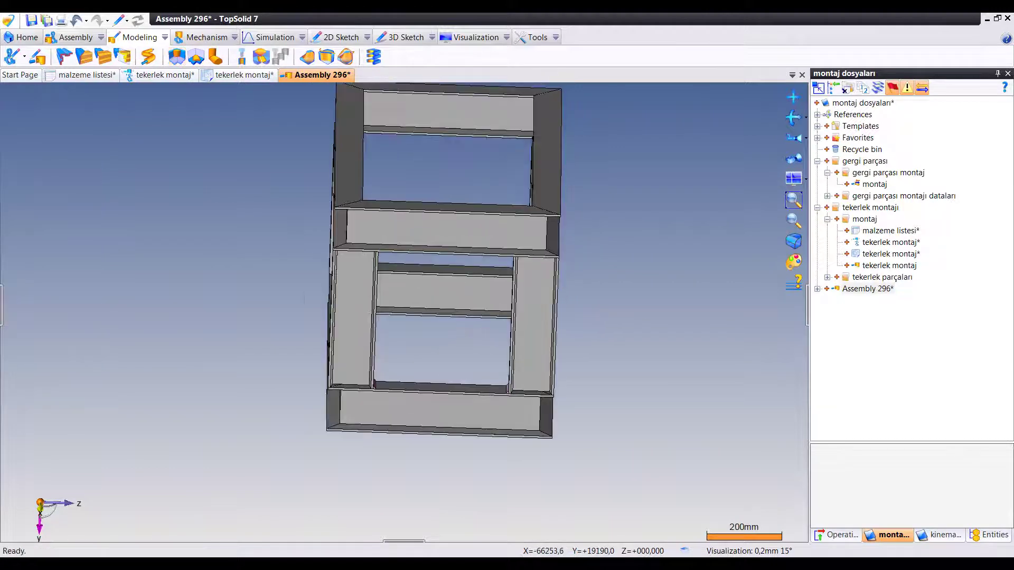
pyautogui.scroll(-2, 177, 342)
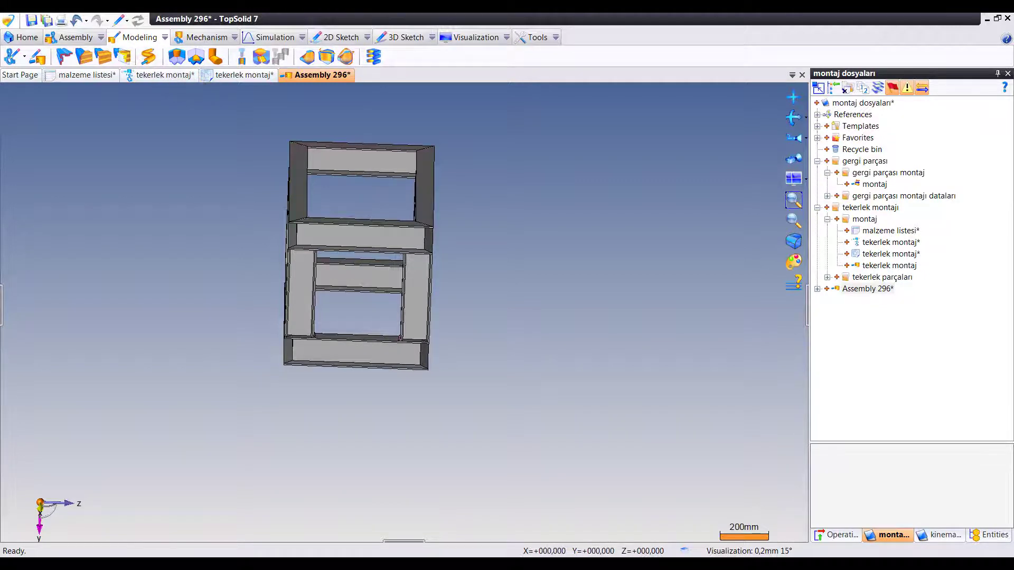
pyautogui.hotkey('ctrl', 'F4')
pyautogui.press('n')
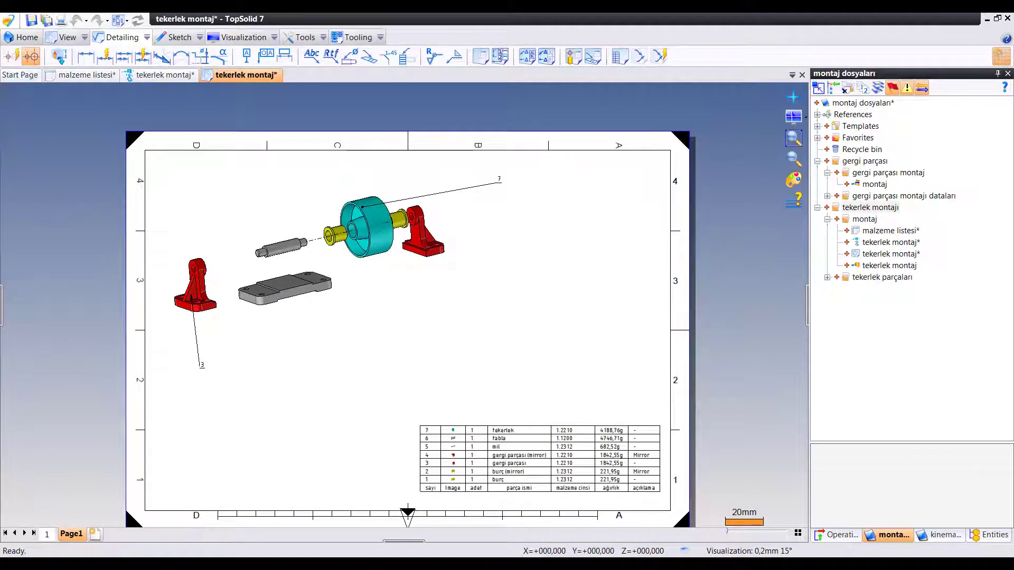
# Close the tekerlek montaj drawing from the Home tab.
pyautogui.click(24, 37)
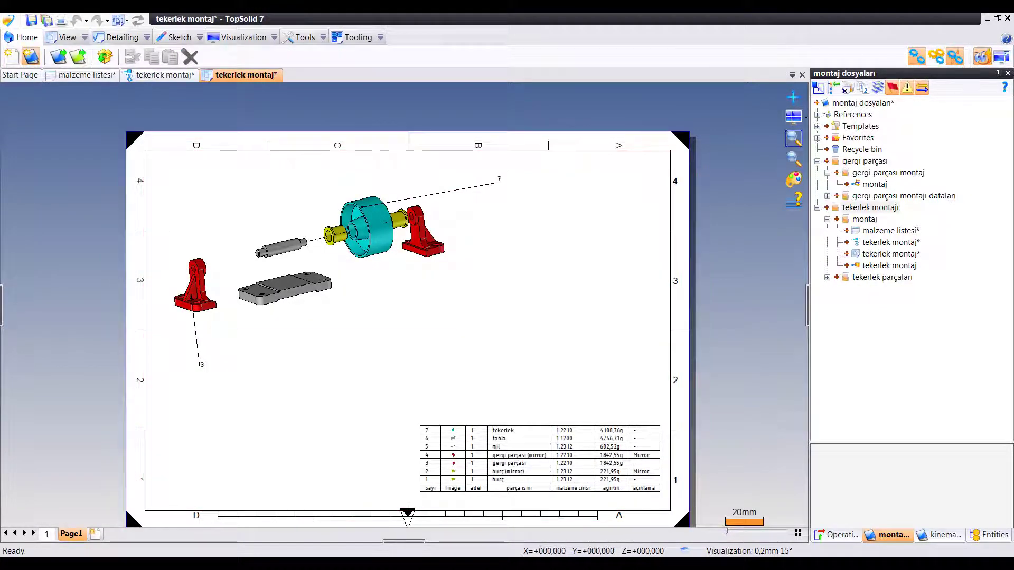
pyautogui.hotkey('ctrl', 'F4')
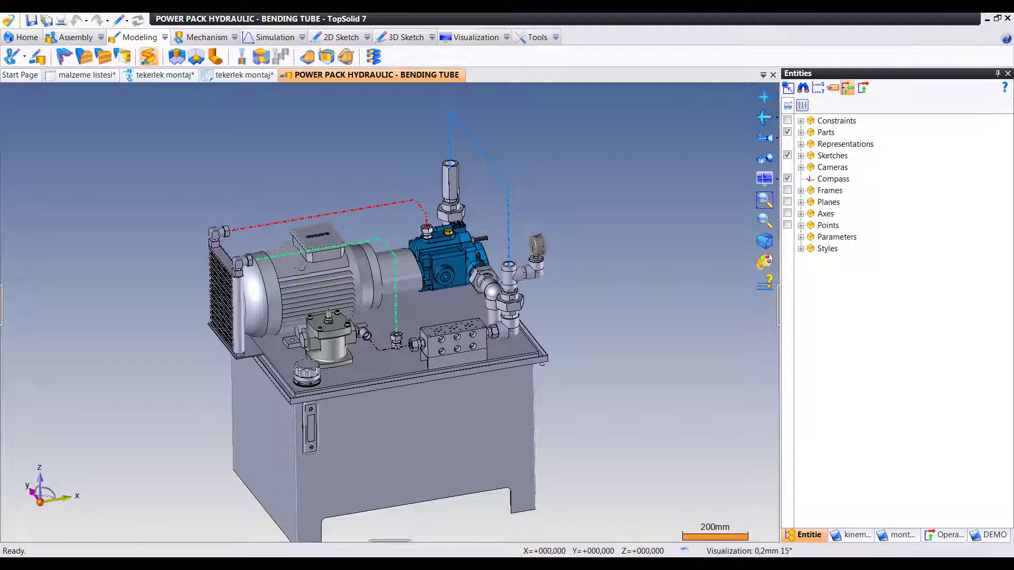
# Start a new piping line with its start point at the fitting nut.
pyautogui.click(149, 56)
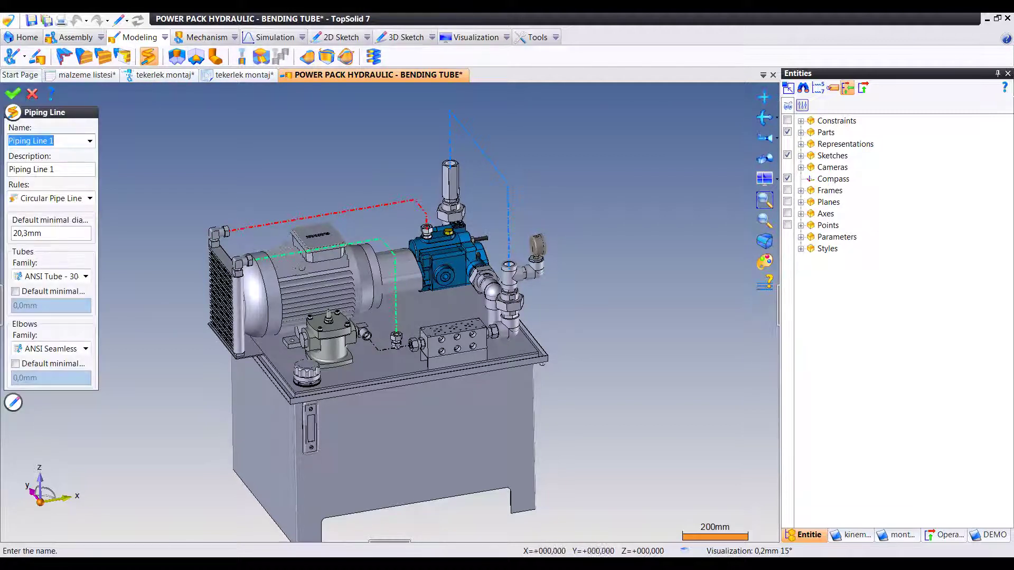
pyautogui.press('Return')
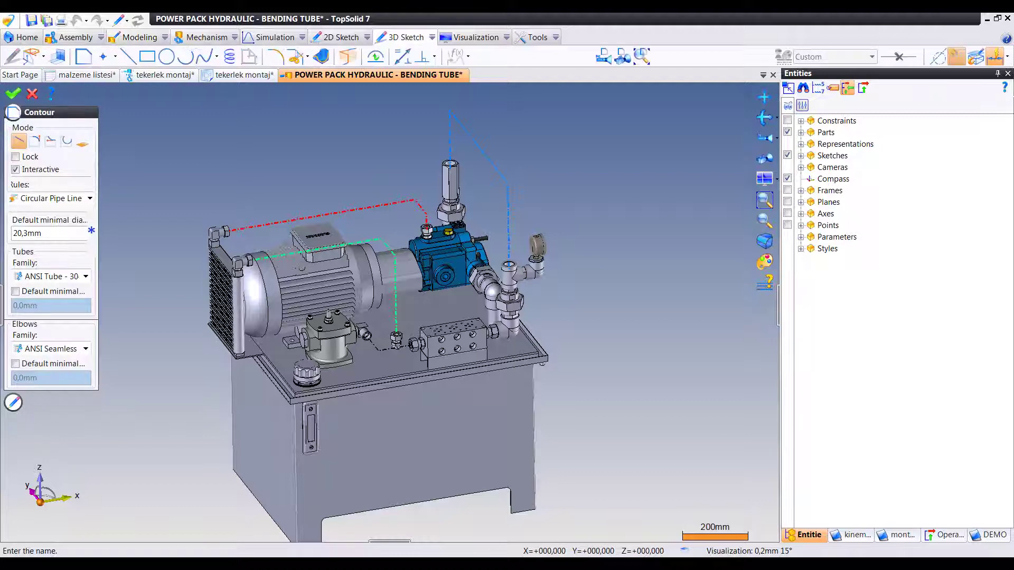
pyautogui.scroll(5, 237, 211)
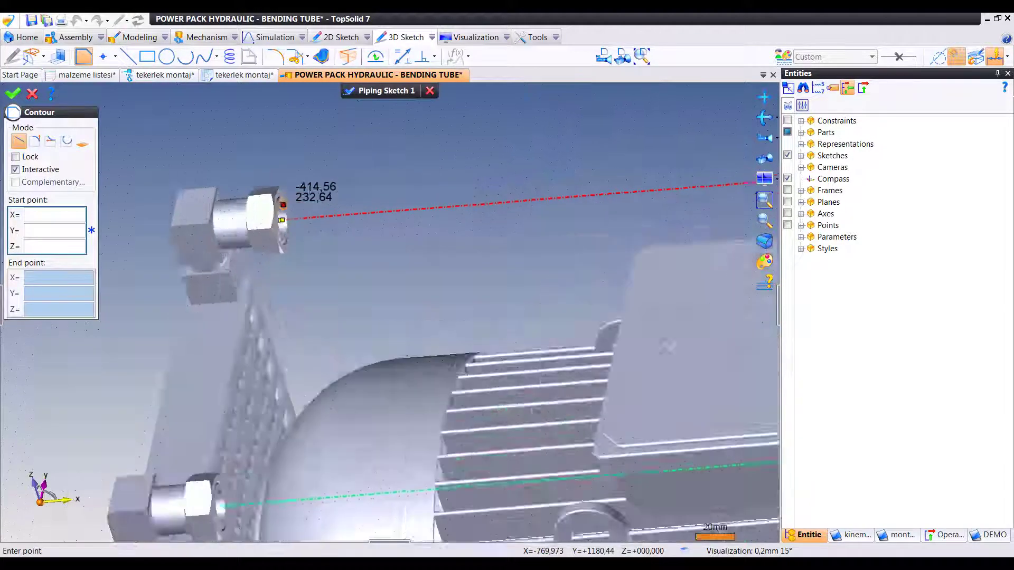
pyautogui.scroll(5, 283, 232)
pyautogui.click(284, 245)
pyautogui.scroll(-3, 506, 303)
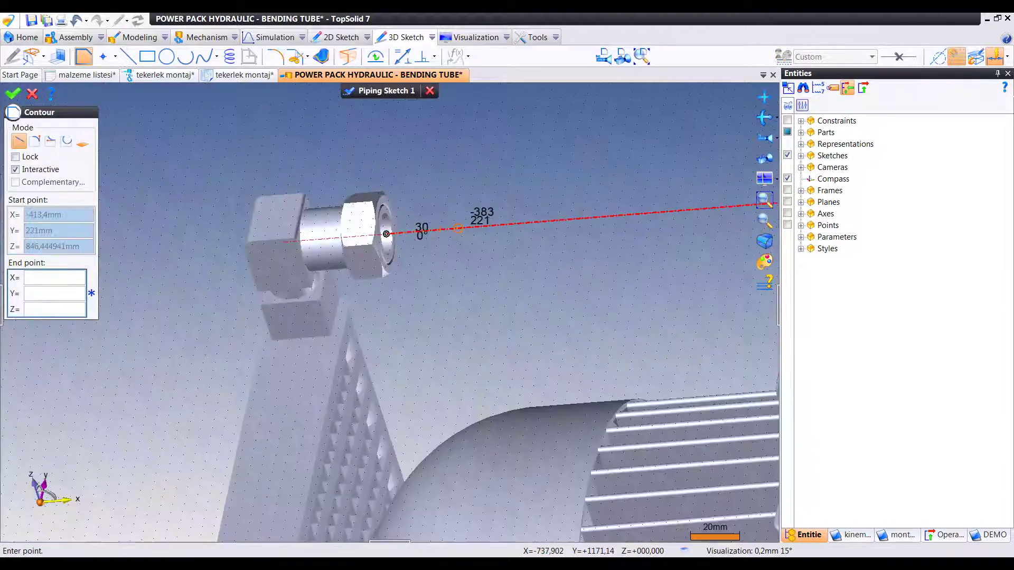
pyautogui.scroll(-3, 506, 304)
pyautogui.scroll(-2, 506, 303)
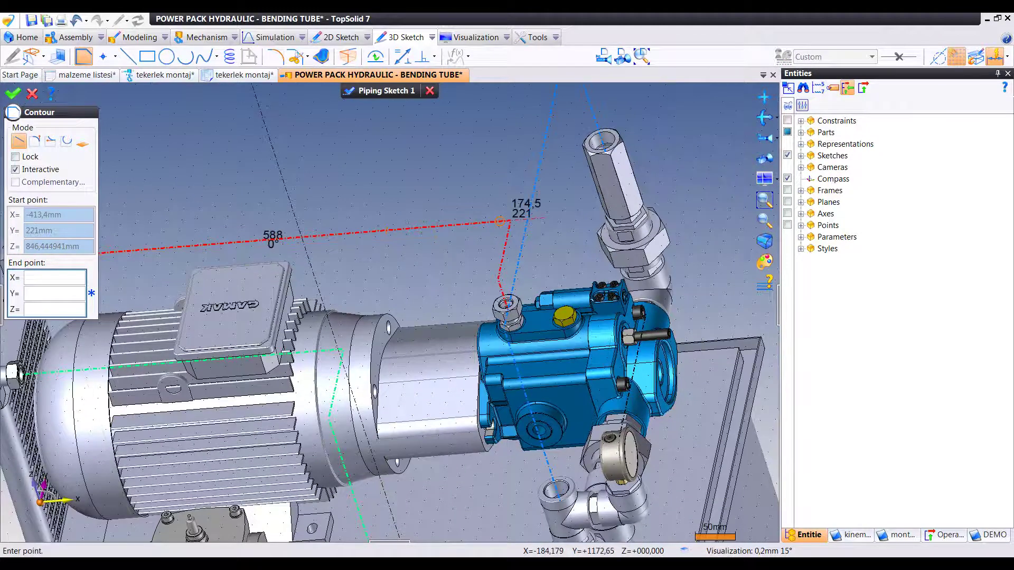
# Route the tube through the corner and lower bend point to the pump's fitting nut.
pyautogui.click(510, 221)
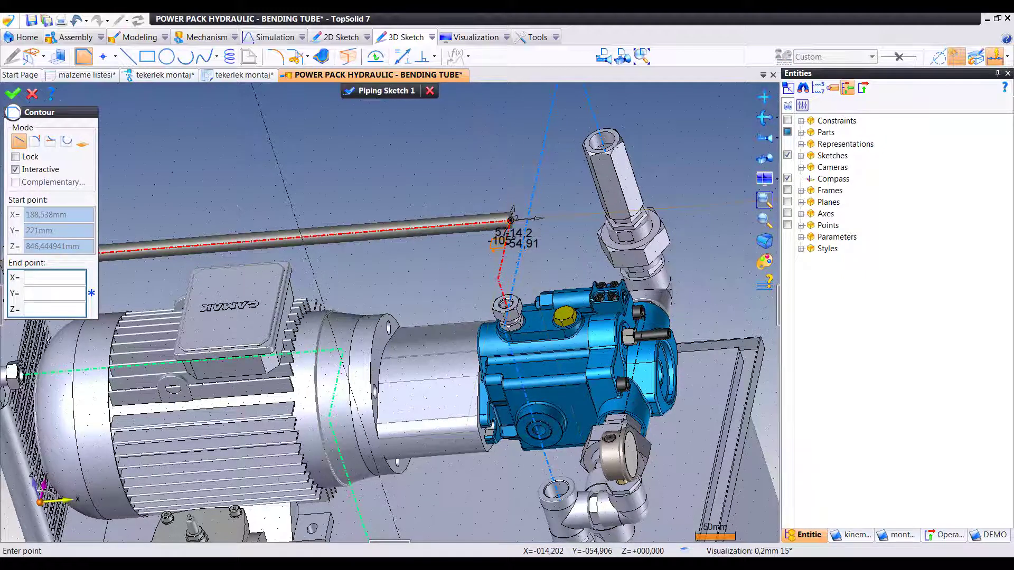
pyautogui.scroll(2, 510, 221)
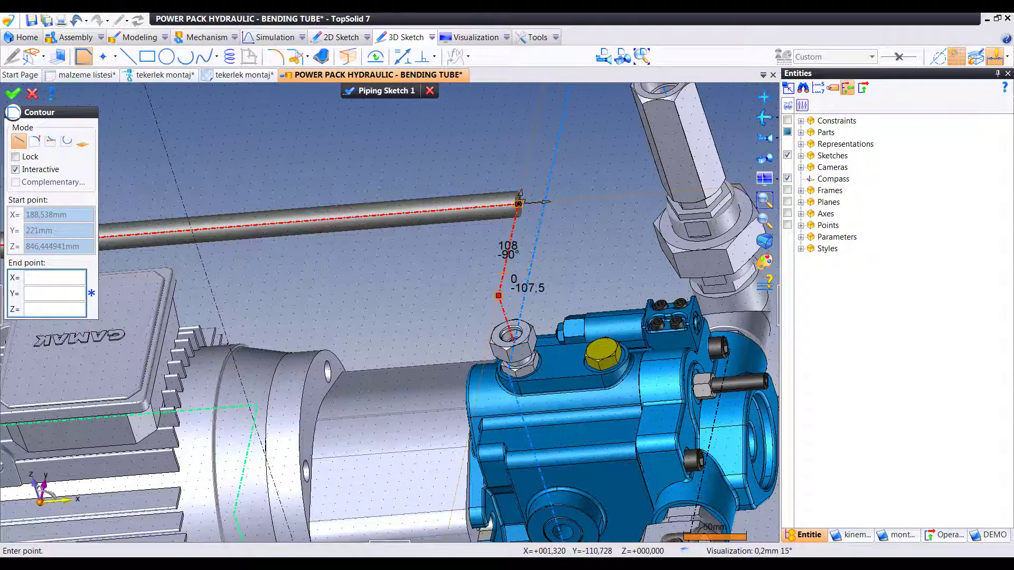
pyautogui.click(498, 295)
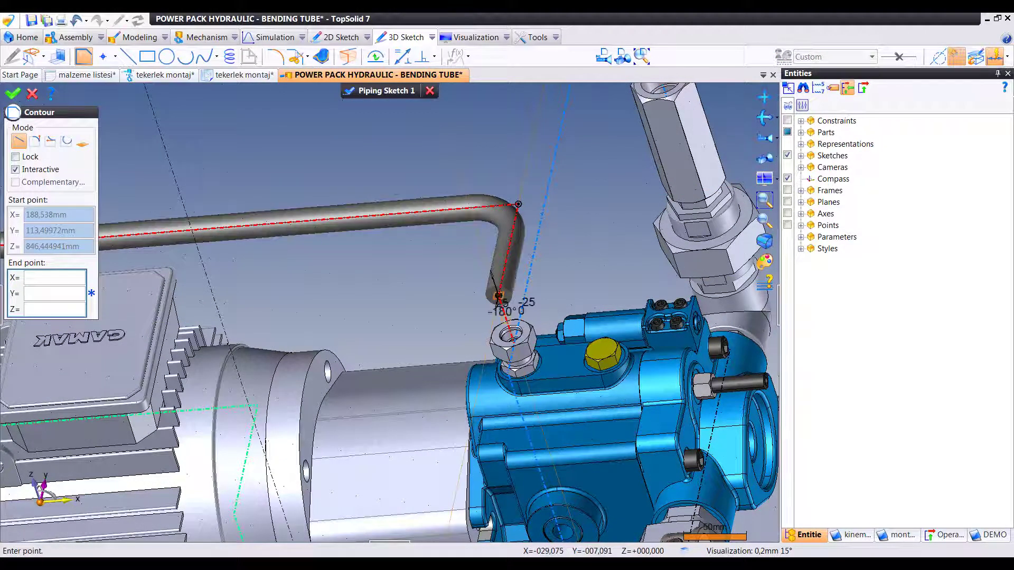
pyautogui.scroll(3, 506, 334)
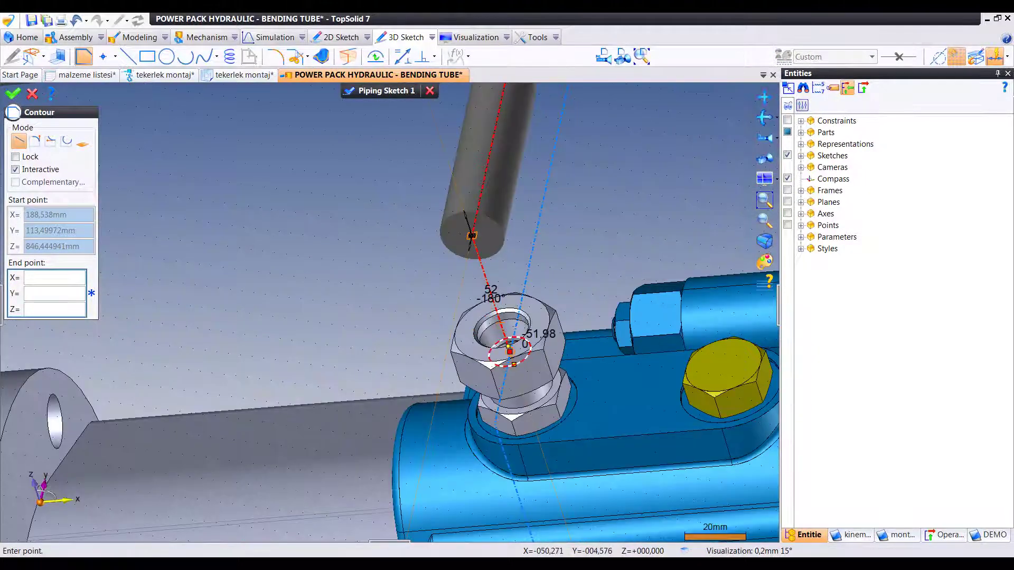
pyautogui.click(500, 338)
pyautogui.scroll(-3, 499, 288)
pyautogui.scroll(-2, 317, 221)
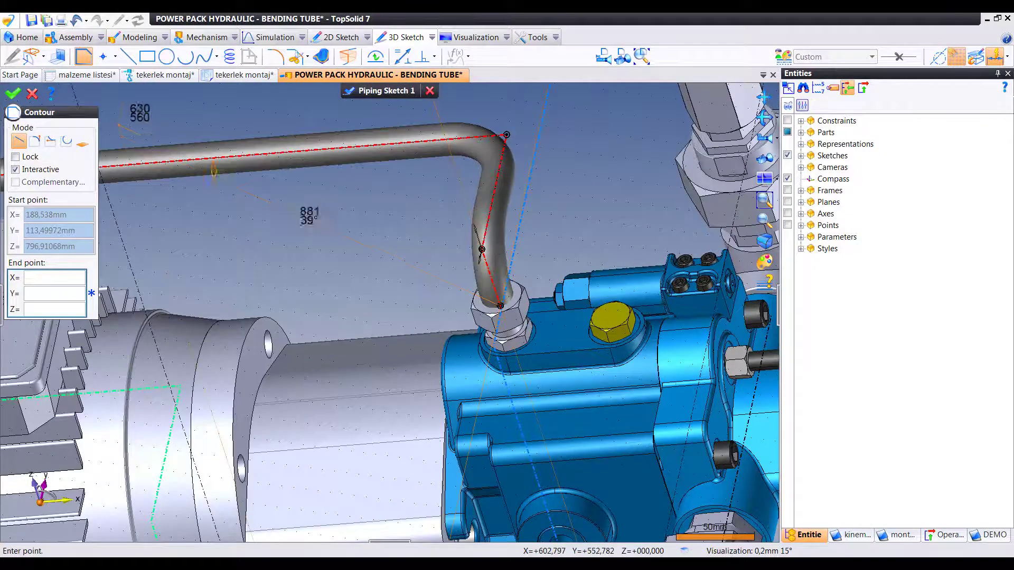
pyautogui.click(32, 94)
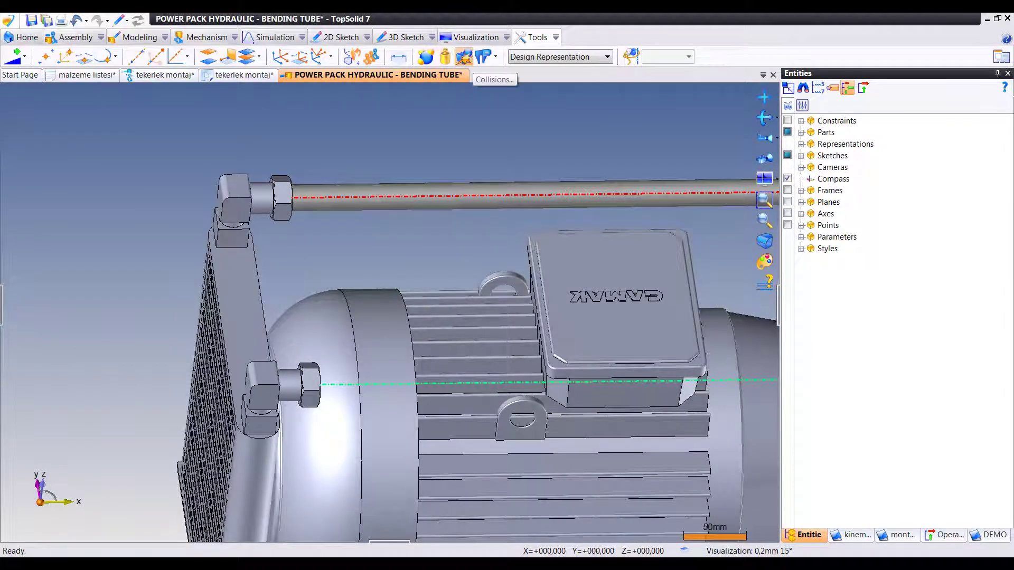
# Add a section cut on the tube shape, offsetting the plane slightly along the tube.
pyautogui.click(464, 57)
pyautogui.click(588, 56)
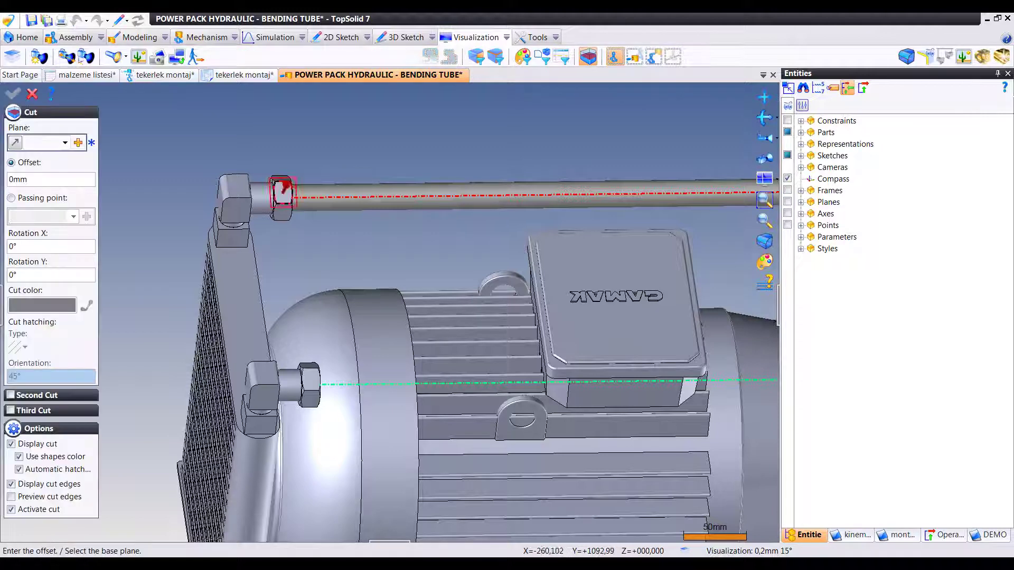
pyautogui.click(283, 211)
pyautogui.moveTo(283, 212); pyautogui.dragTo(281, 196)
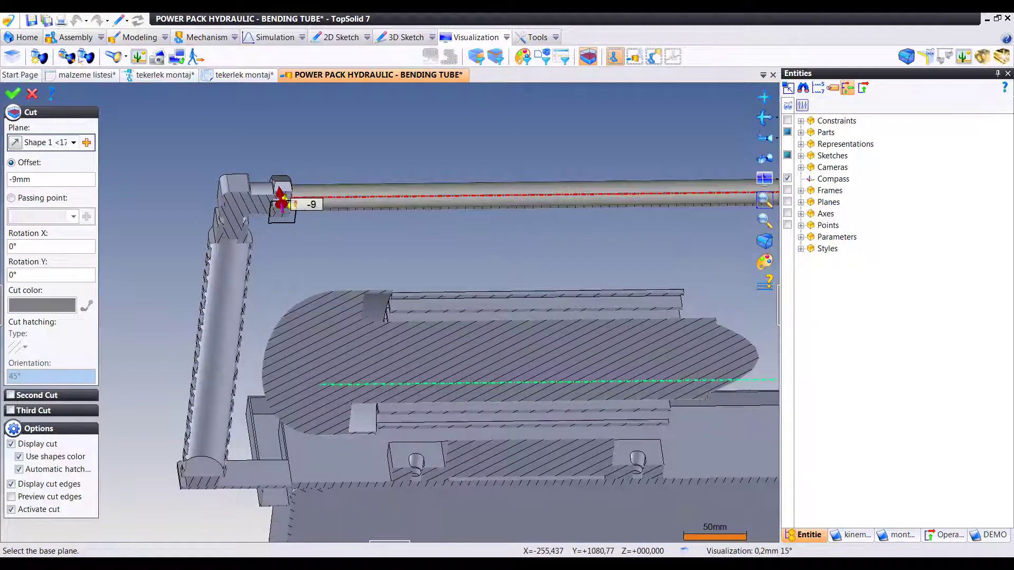
pyautogui.press('Return')
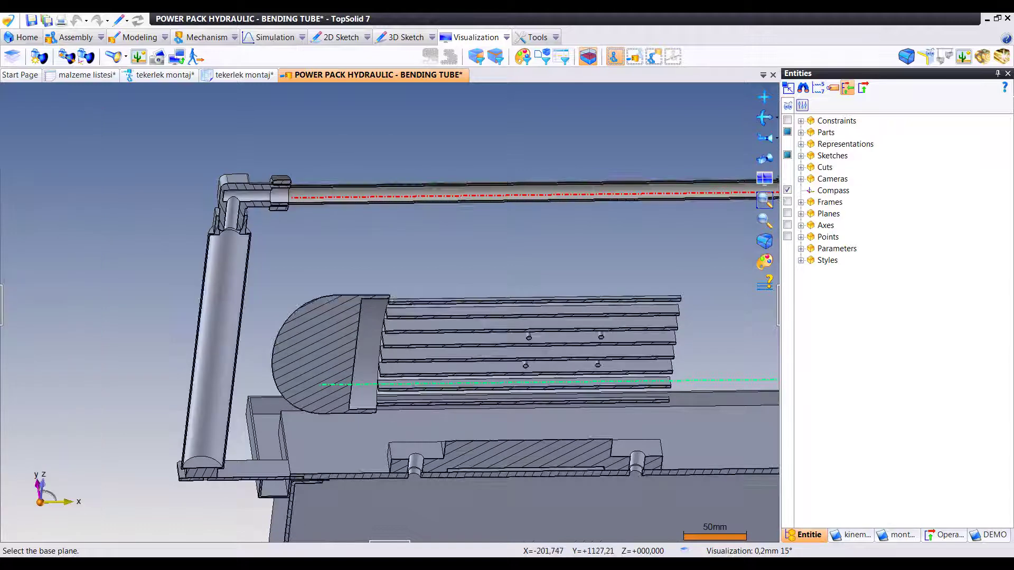
# Inspect the sectioned tube-to-fitting joint, then switch the cut off.
pyautogui.scroll(3, 264, 194)
pyautogui.scroll(2, 264, 194)
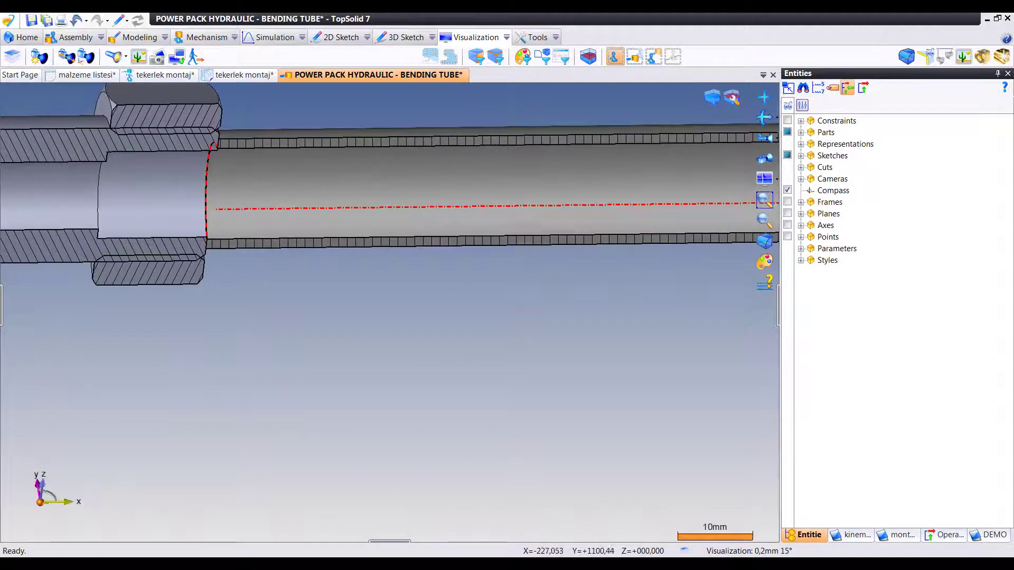
pyautogui.scroll(-2, 264, 194)
pyautogui.scroll(-1, 264, 194)
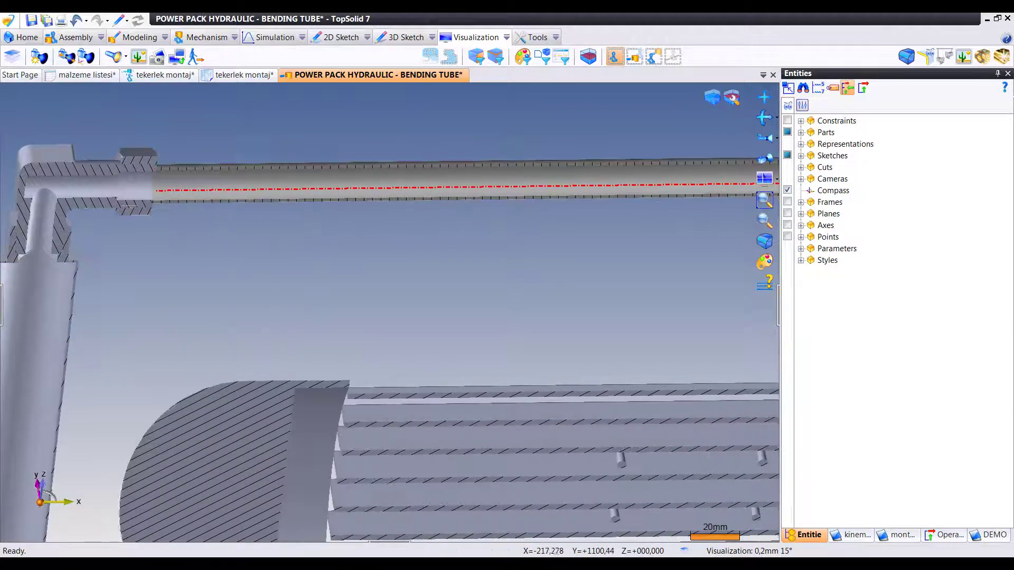
pyautogui.scroll(-2, 264, 194)
pyautogui.scroll(-2, 264, 194)
pyautogui.moveTo(264, 194); pyautogui.dragTo(200, 197, button='middle')
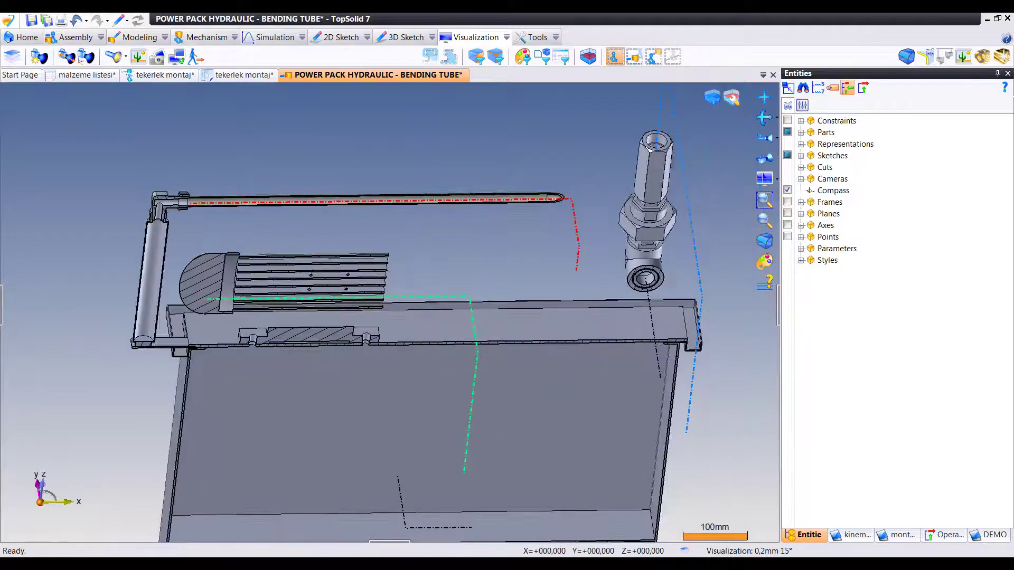
pyautogui.click(731, 97)
# Start inserting a component onto the straight tube of the piping sketch.
pyautogui.scroll(3, 375, 211)
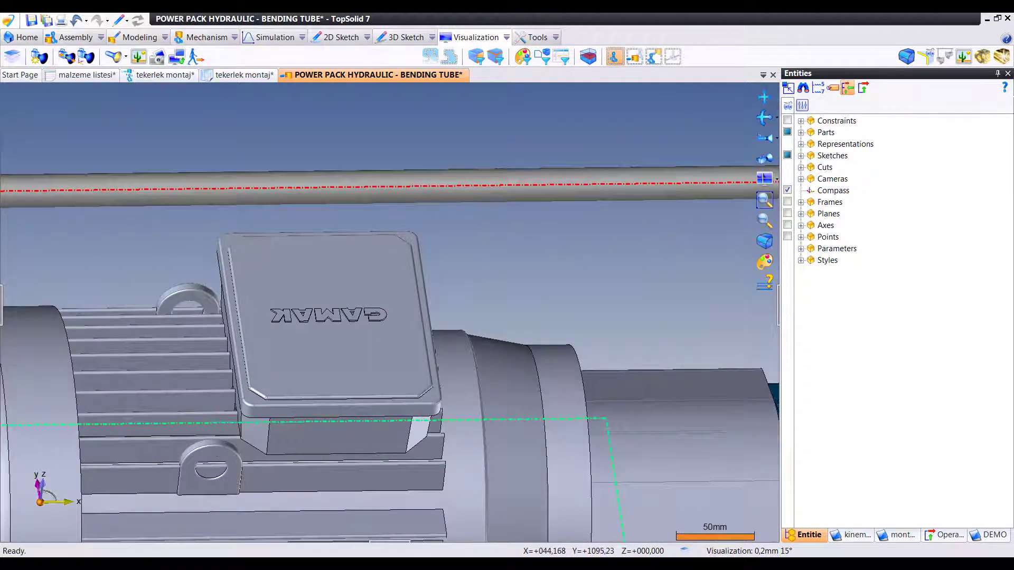
pyautogui.rightClick(373, 185)
pyautogui.click(394, 209)
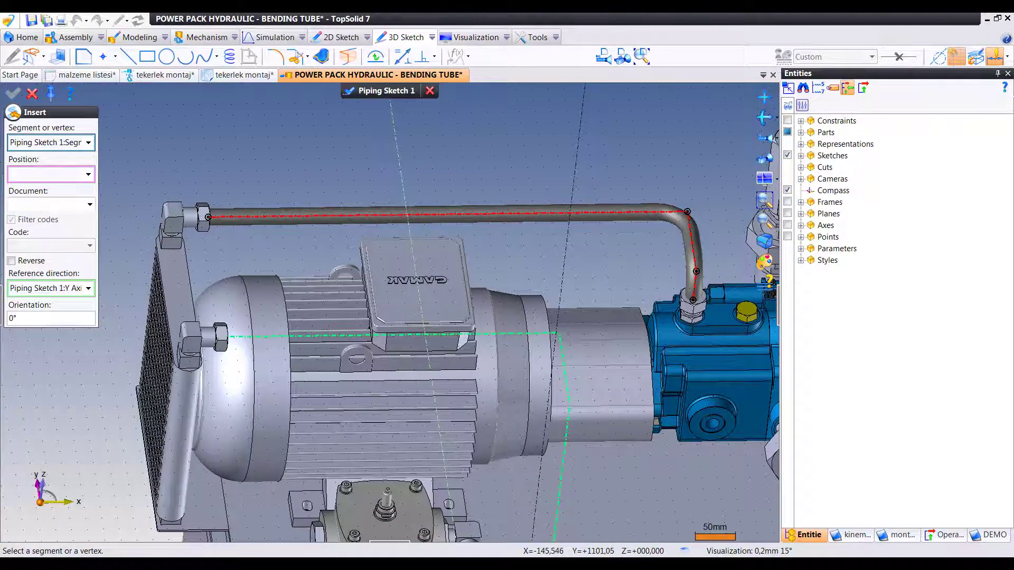
# Pick the top tube segment and insert position, then try the DIN Expanding Tee fitting.
pyautogui.click(306, 215)
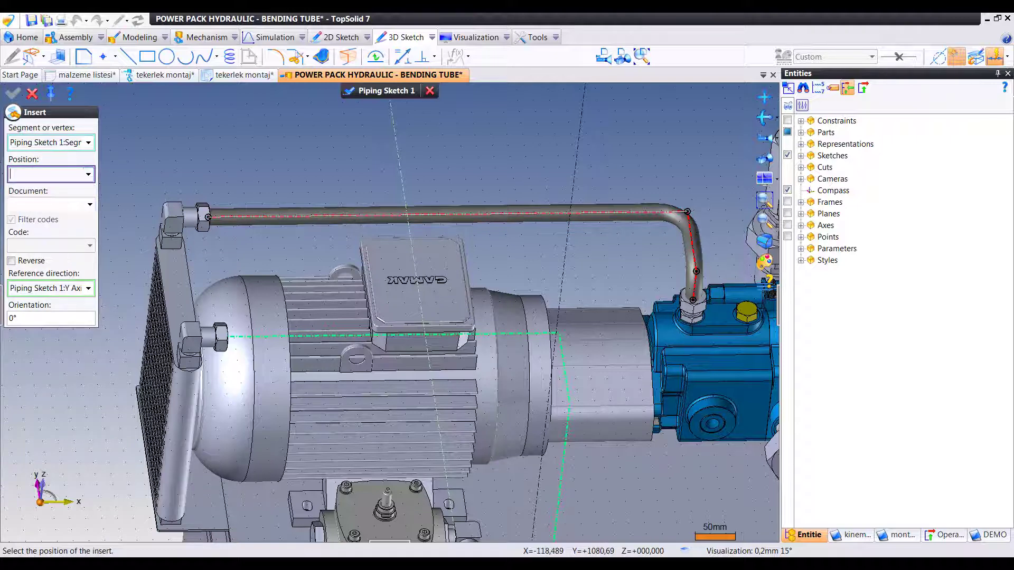
pyautogui.click(317, 215)
pyautogui.click(90, 204)
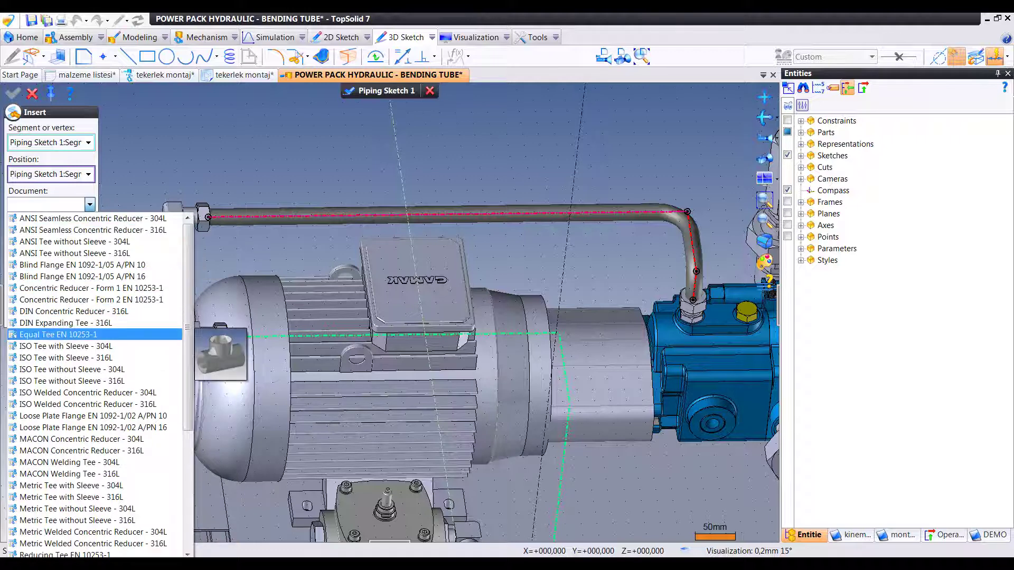
pyautogui.click(66, 323)
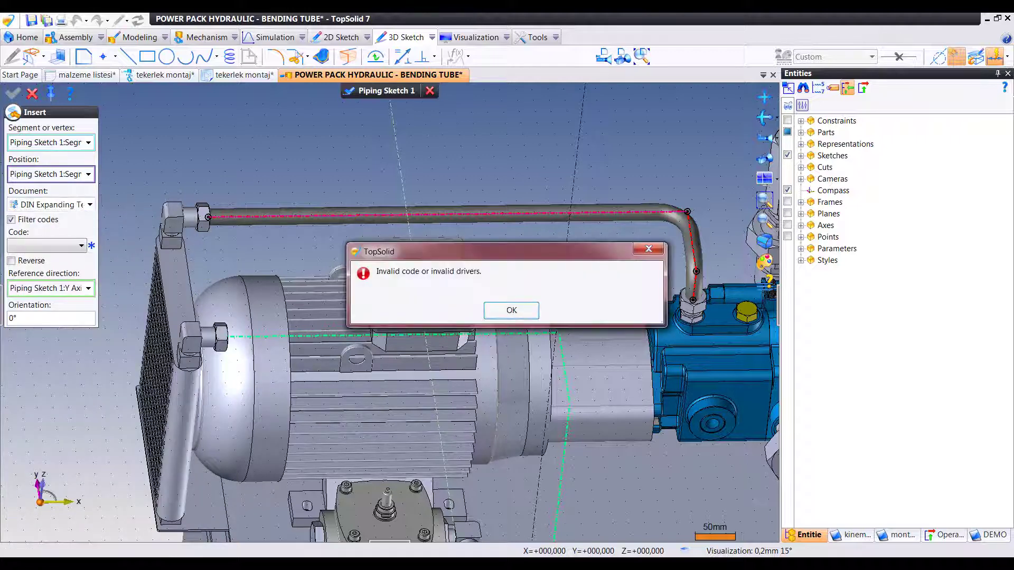
pyautogui.press('Return')
# Try the MACON Welding Tee - 316L fitting instead, then cancel the insertion after the invalid-code error.
pyautogui.click(89, 204)
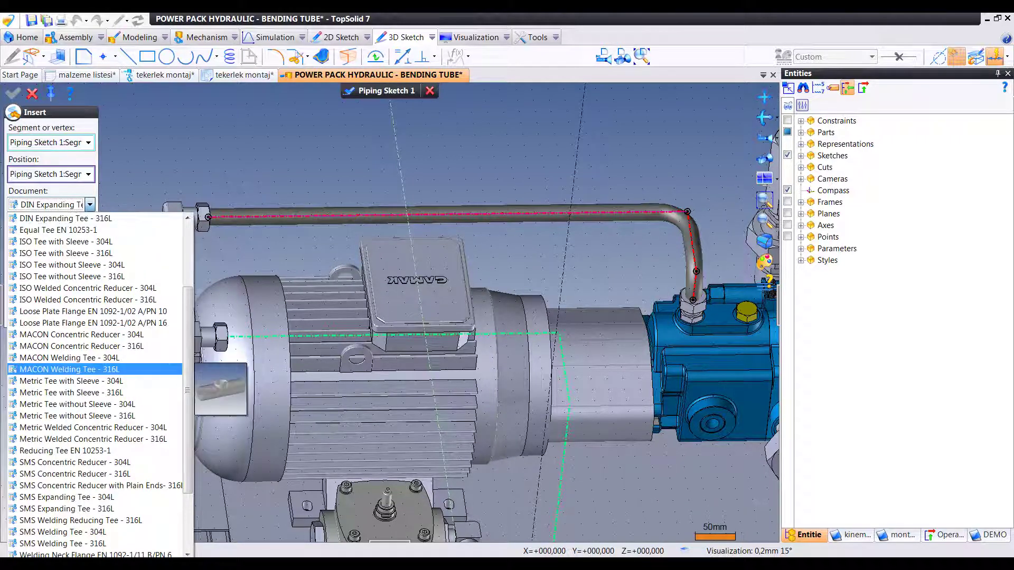
pyautogui.click(69, 369)
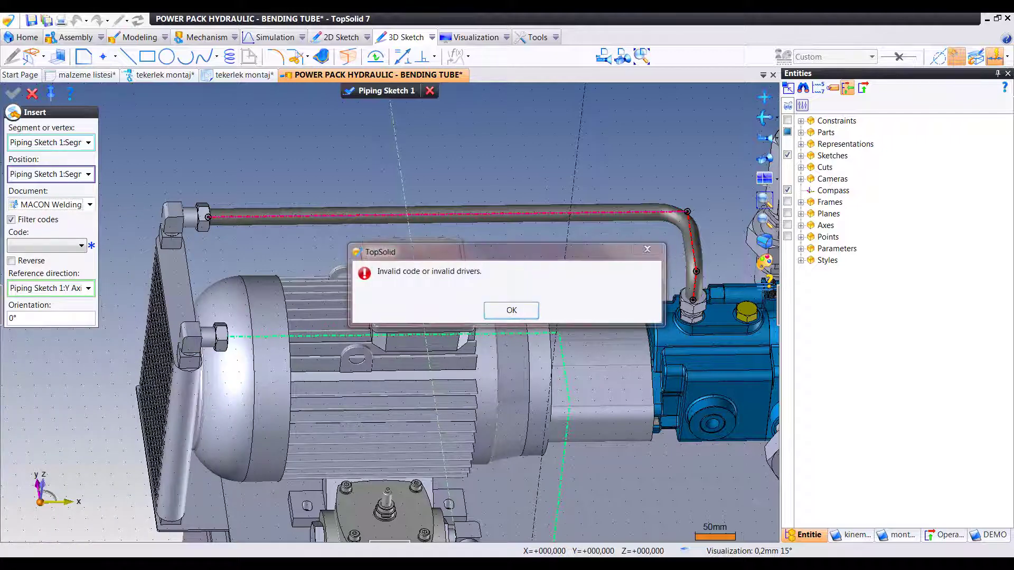
pyautogui.click(511, 310)
pyautogui.click(90, 205)
pyautogui.press('Escape')
pyautogui.press('Escape')
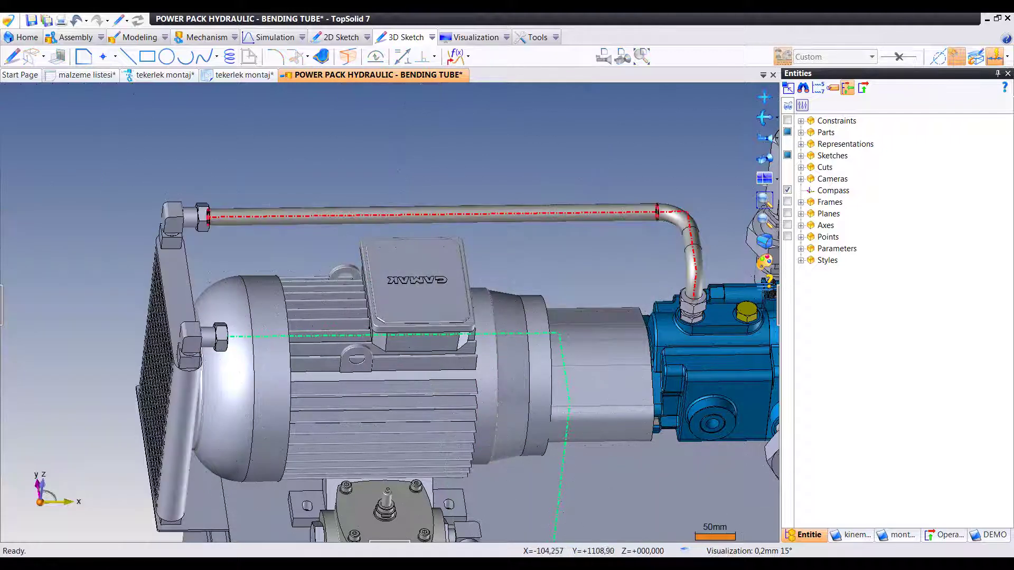
# Review the piping line settings, then leave editing of the piping sketch.
pyautogui.rightClick(312, 215)
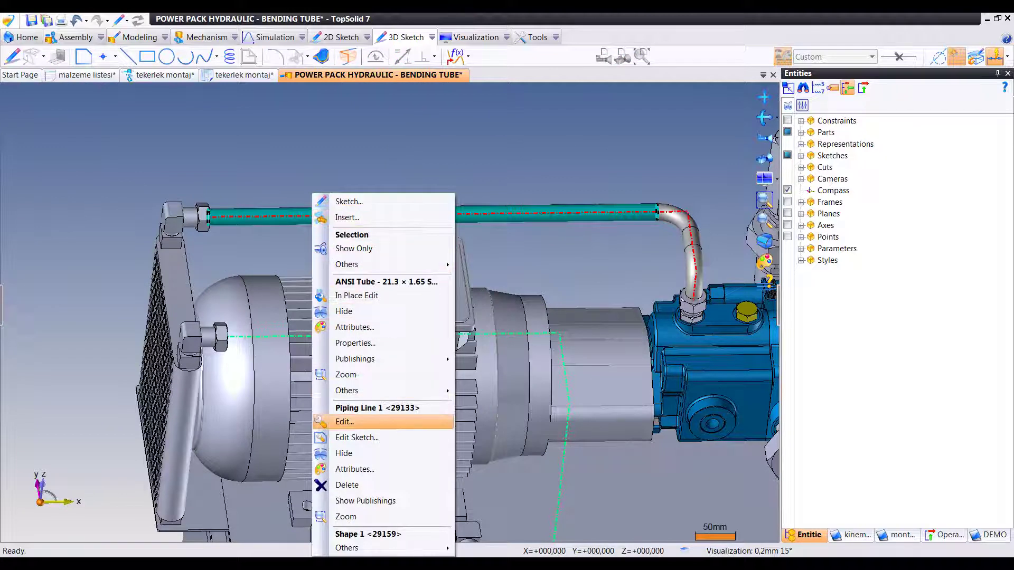
pyautogui.click(333, 422)
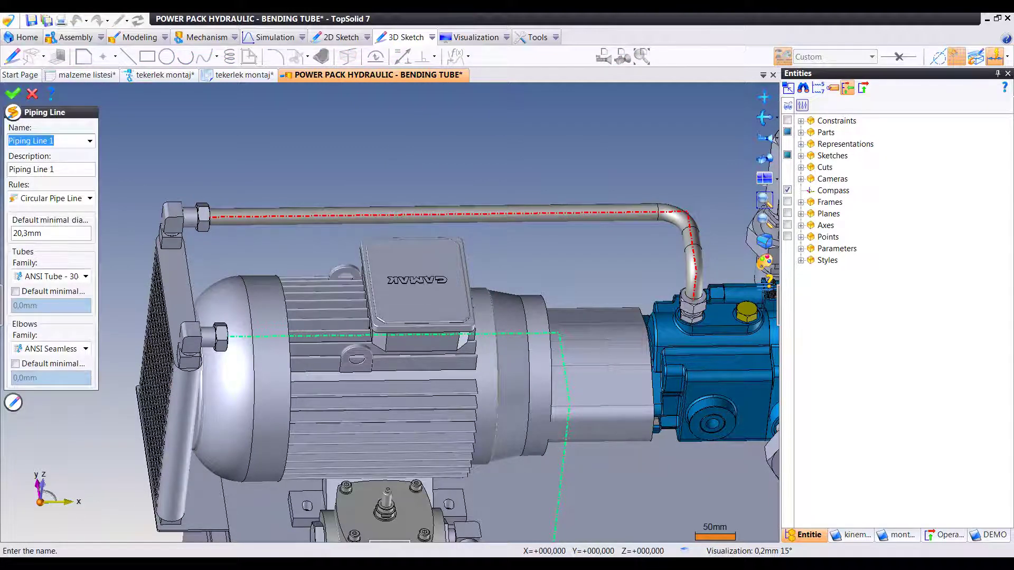
pyautogui.click(13, 402)
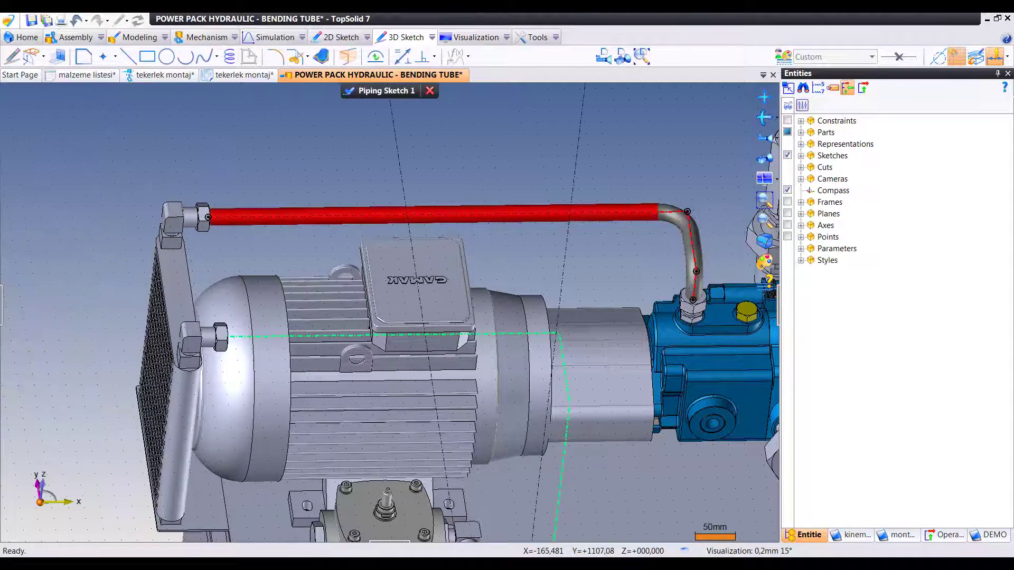
pyautogui.rightClick(271, 214)
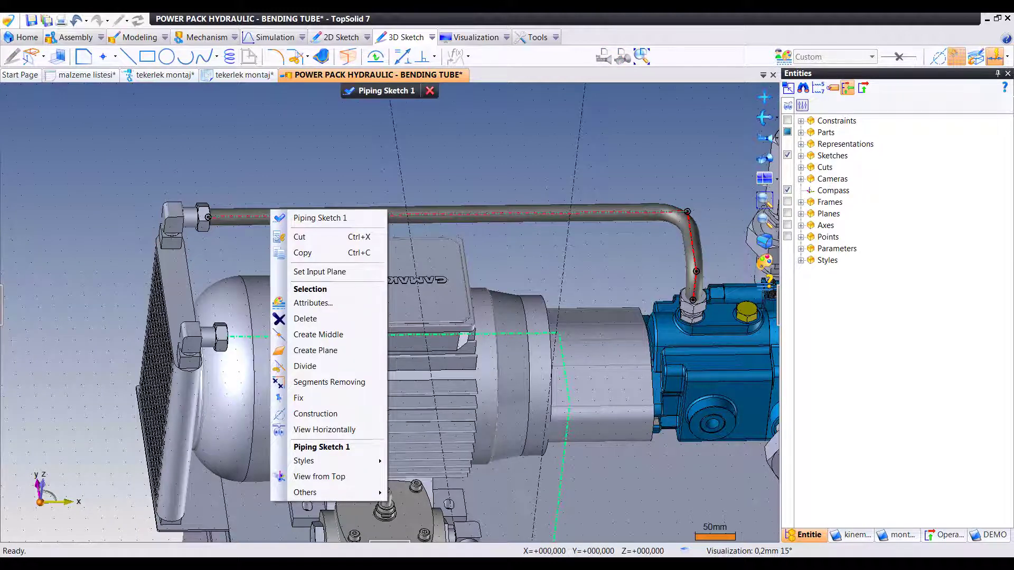
pyautogui.click(319, 218)
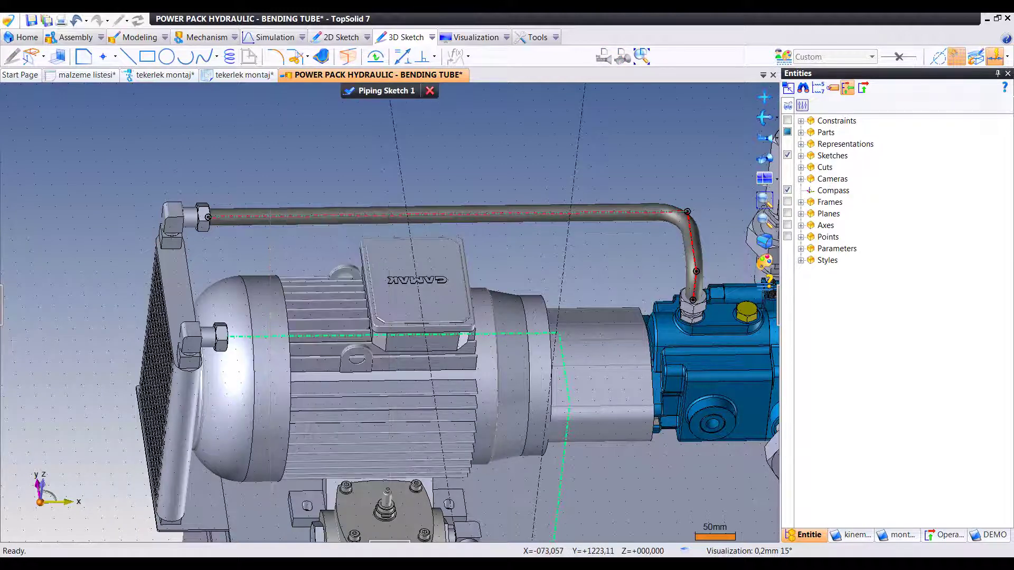
pyautogui.click(348, 90)
# Restart fitting insertion on the straight top tube, dismissing the invalid-code error.
pyautogui.rightClick(341, 214)
pyautogui.click(359, 215)
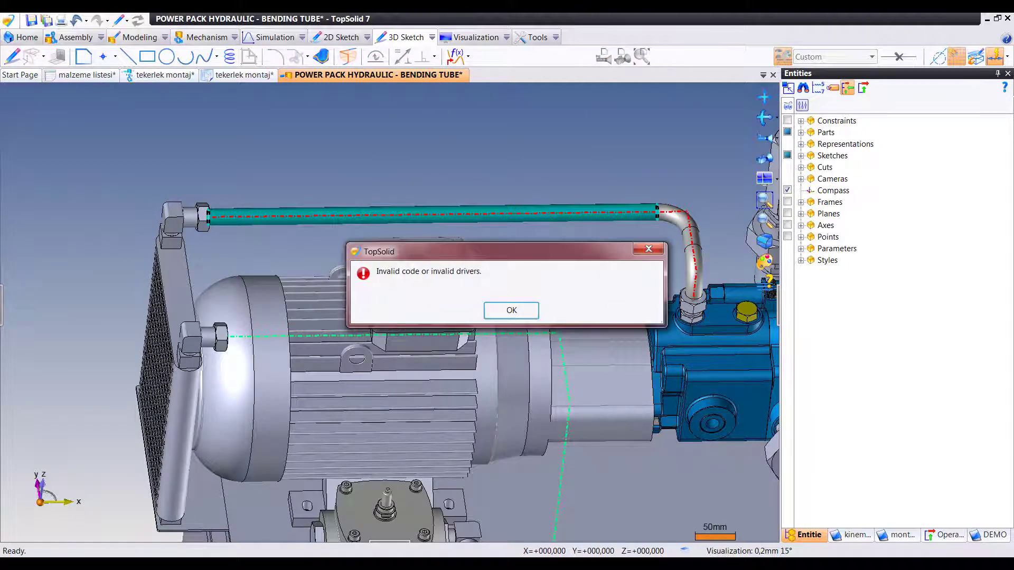
pyautogui.press('Return')
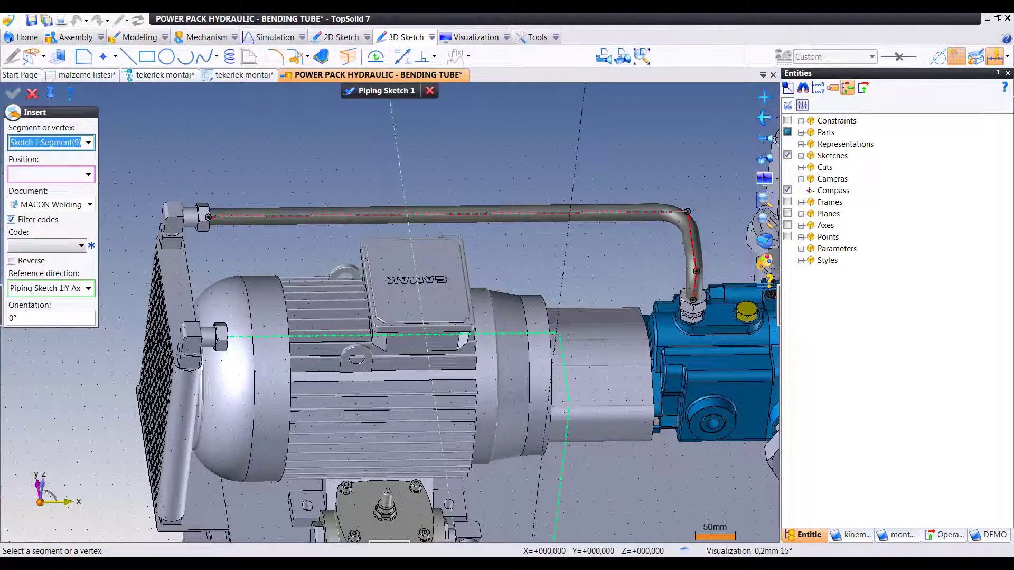
# Select ANSI Tee without Sleeve - 304L (21.3 × 2.11 SCH10S) and pick the straight top pipe.
pyautogui.click(90, 204)
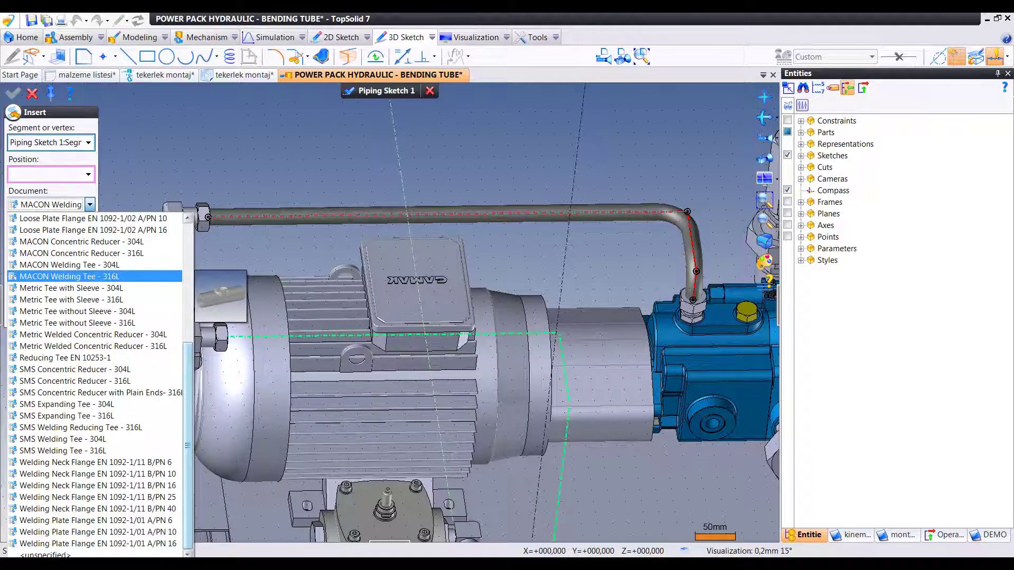
pyautogui.scroll(1, 95, 370)
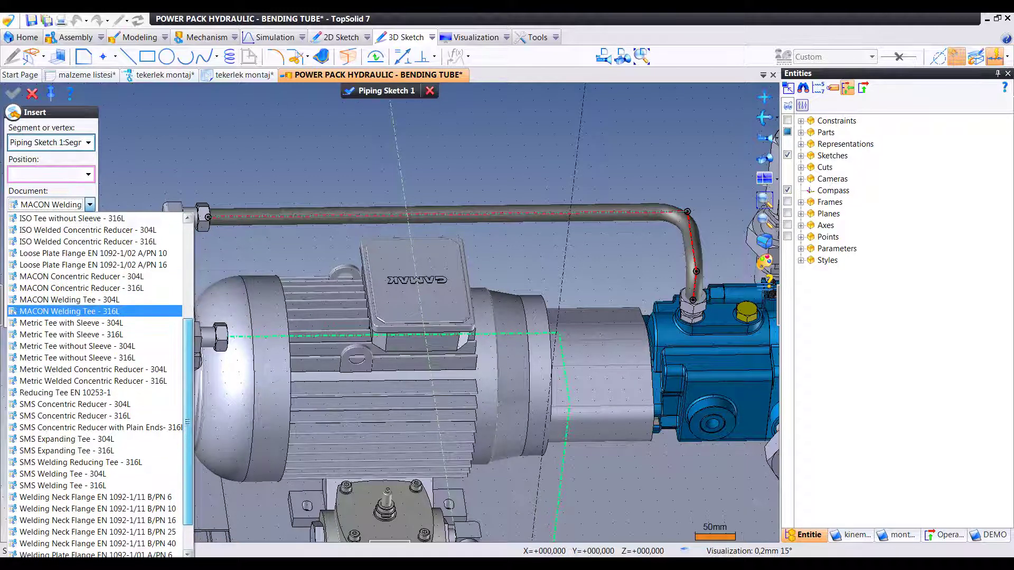
pyautogui.scroll(1, 95, 369)
pyautogui.scroll(1, 95, 369)
pyautogui.scroll(1, 95, 369)
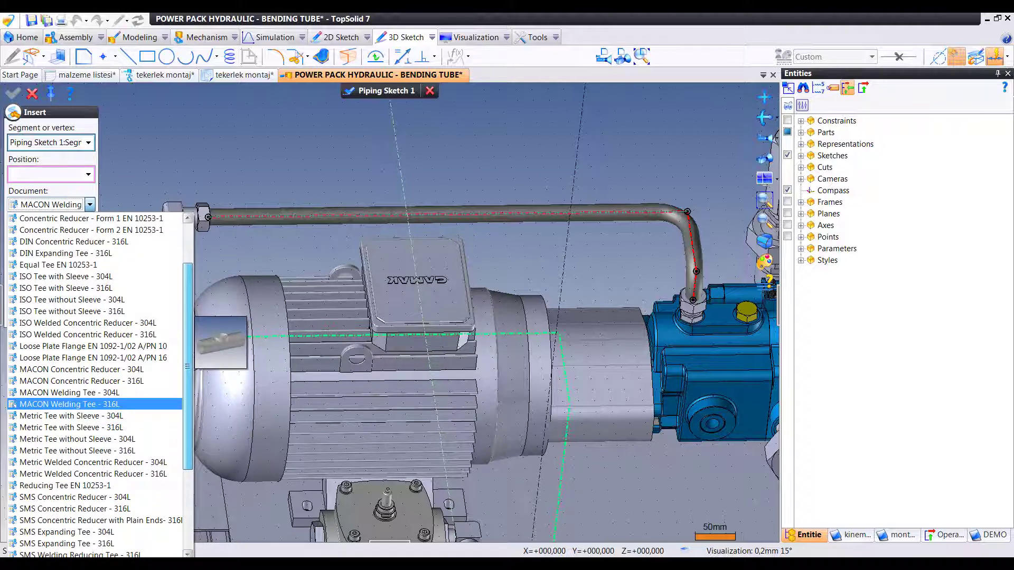
pyautogui.scroll(1, 95, 369)
pyautogui.scroll(1, 95, 370)
pyautogui.scroll(1, 95, 369)
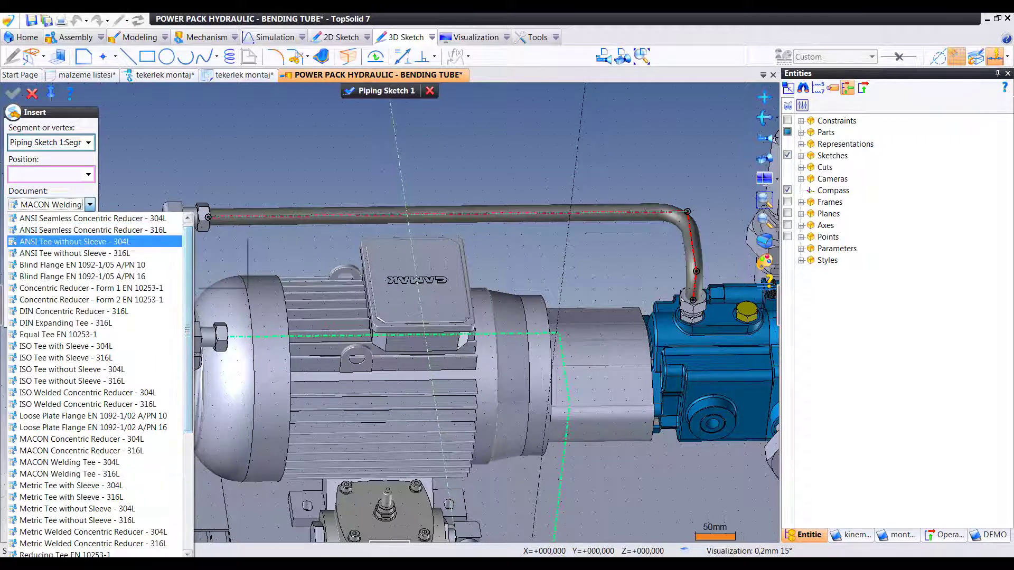
pyautogui.press('Return')
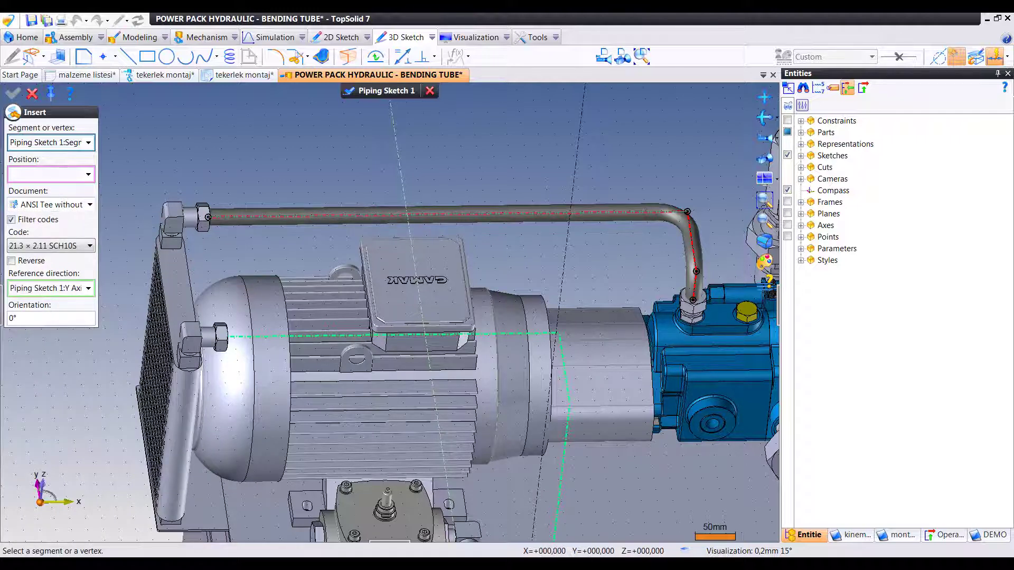
pyautogui.click(280, 214)
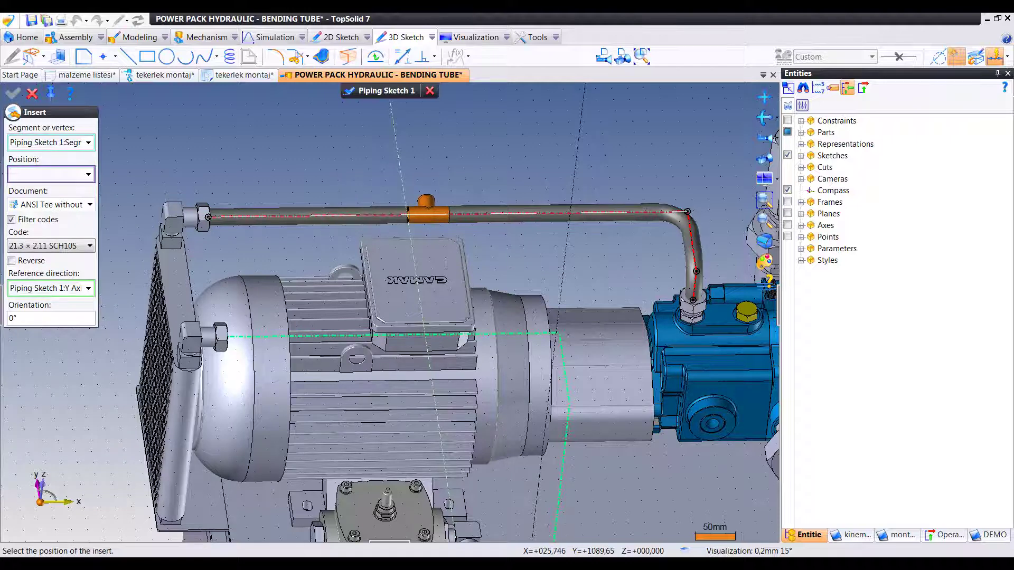
# Place the ANSI tee on the top pipe, turning its branch from 60° to a 90° orientation.
pyautogui.click(428, 214)
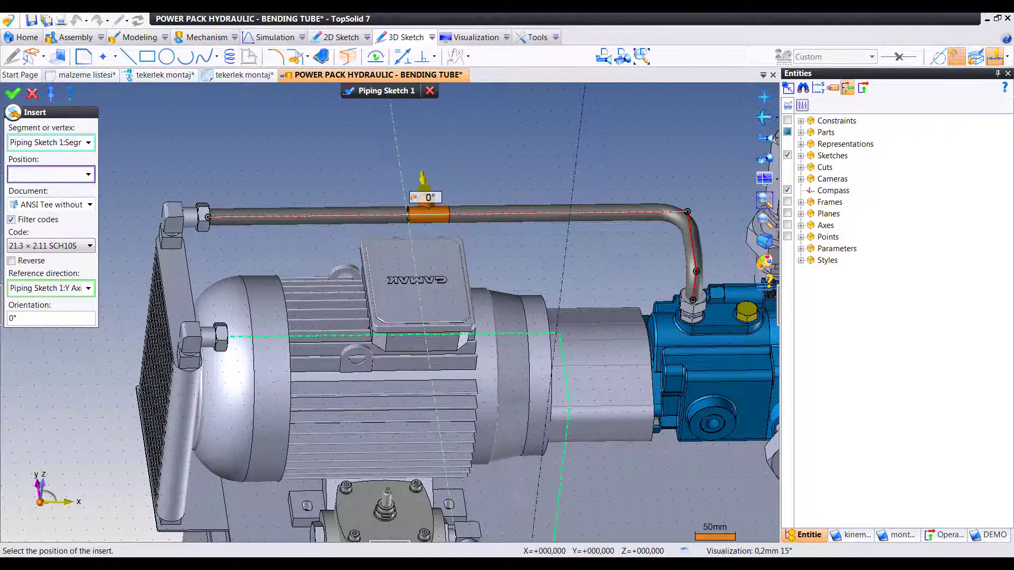
pyautogui.scroll(3, 428, 214)
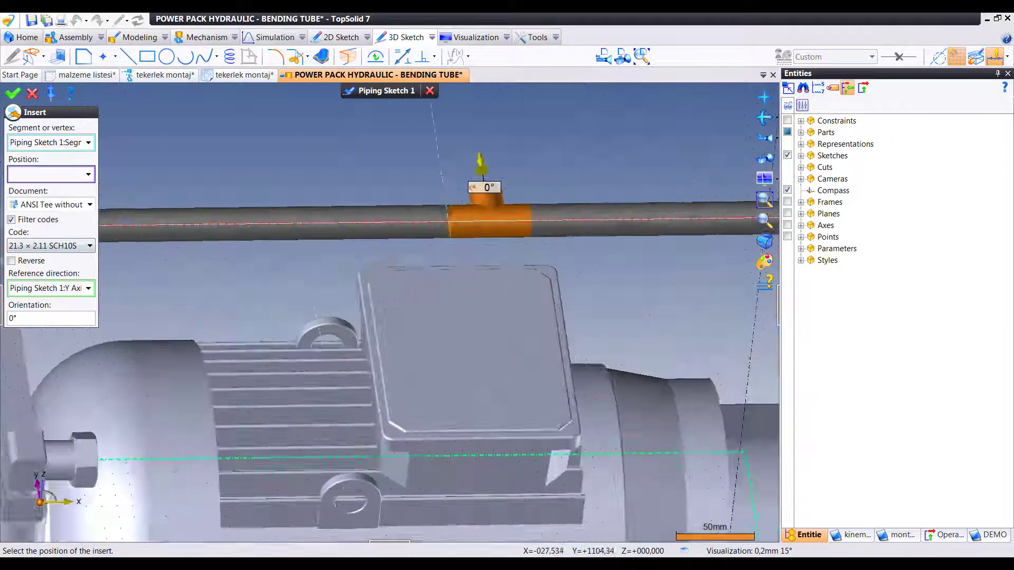
pyautogui.moveTo(428, 264); pyautogui.dragTo(475, 237, button='middle')
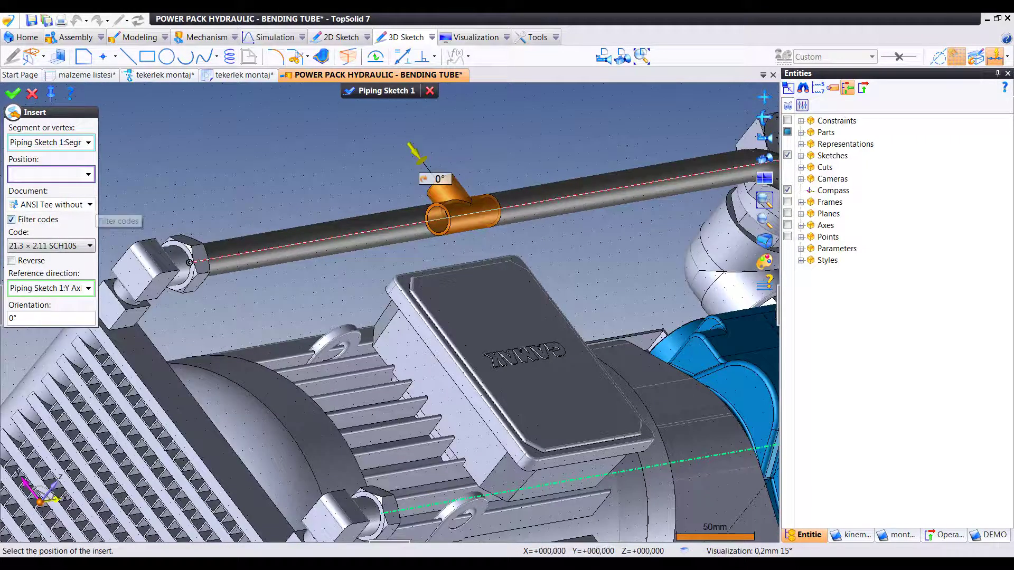
pyautogui.press('Tab')
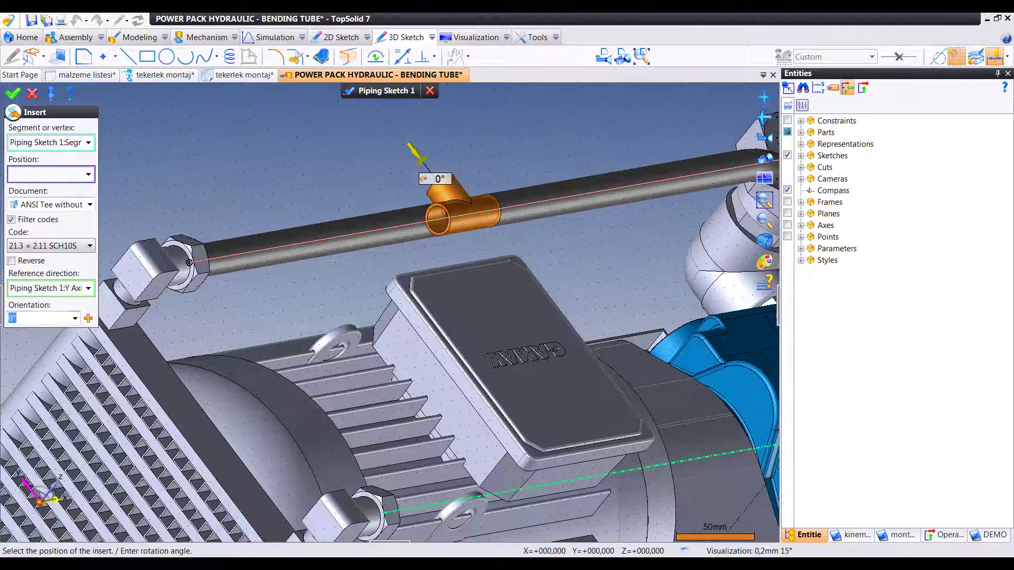
pyautogui.write('60')
pyautogui.press('Return')
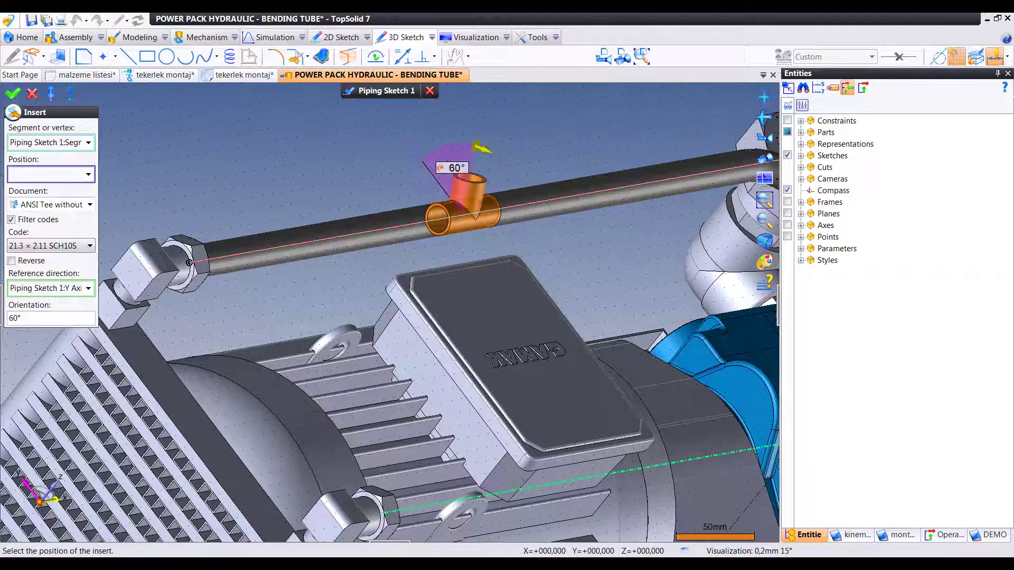
pyautogui.moveTo(481, 147); pyautogui.dragTo(500, 165)
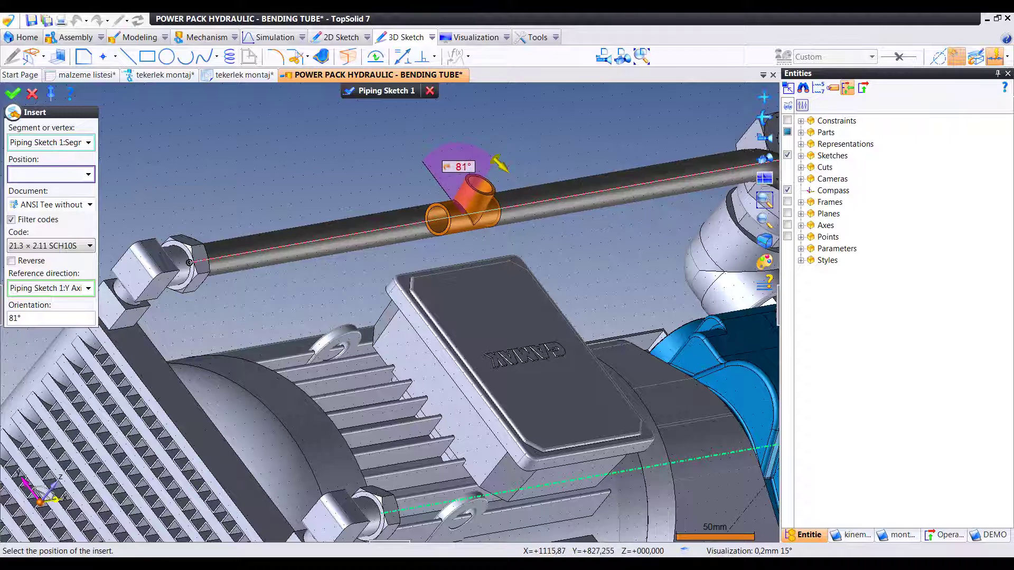
pyautogui.click(501, 165)
pyautogui.press('Return')
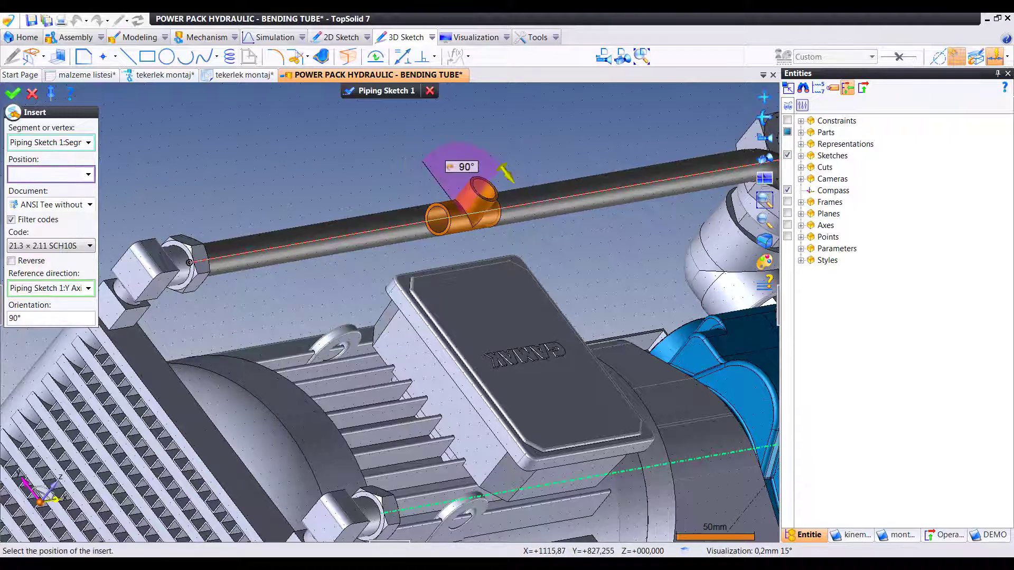
pyautogui.press('Return')
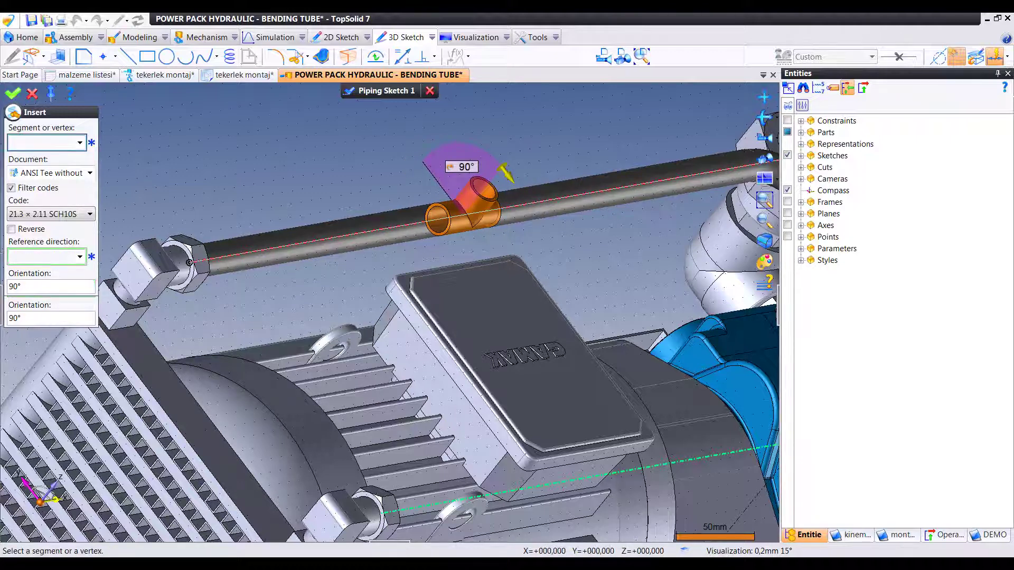
# Start a new pipe path at the tee branch end, rising with a bend and running over the motor.
pyautogui.press('Escape')
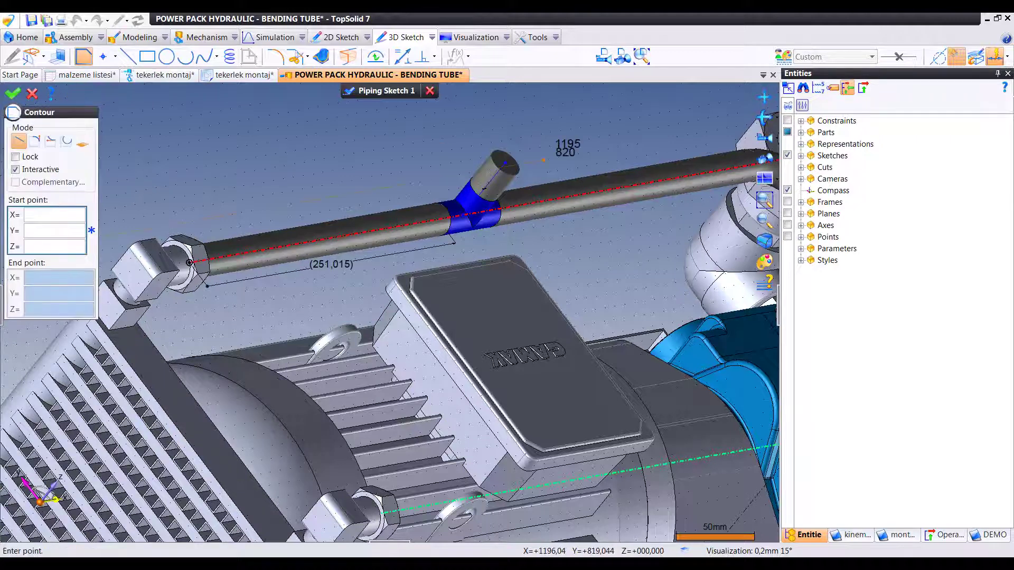
pyautogui.scroll(1, 504, 163)
pyautogui.click(501, 161)
pyautogui.scroll(-2, 557, 132)
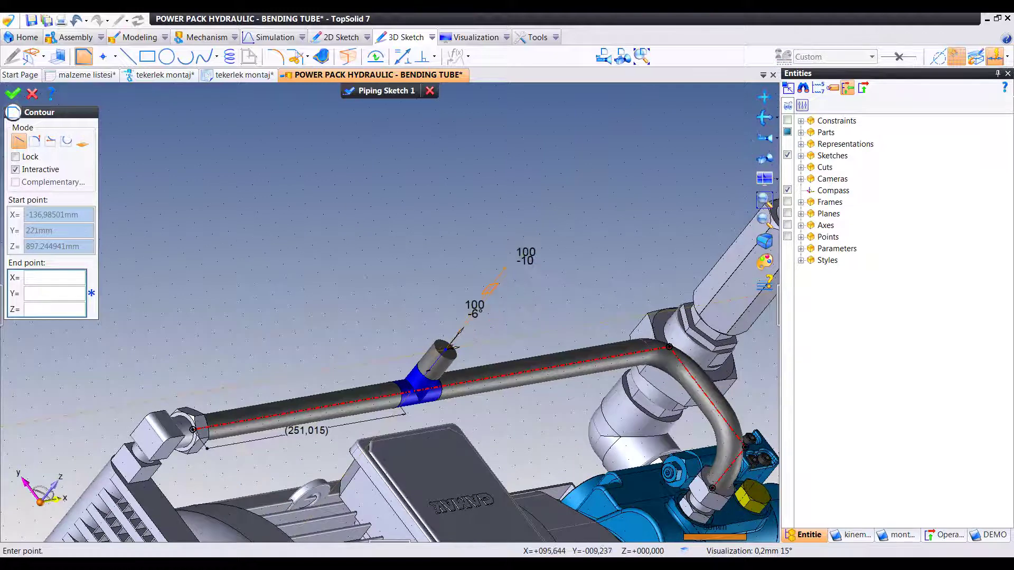
pyautogui.click(506, 268)
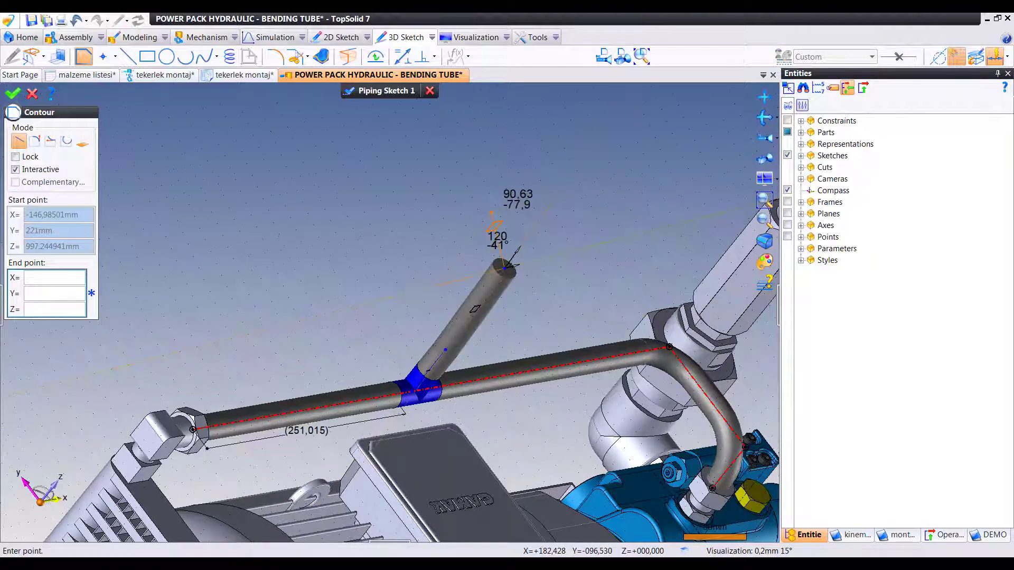
pyautogui.click(441, 182)
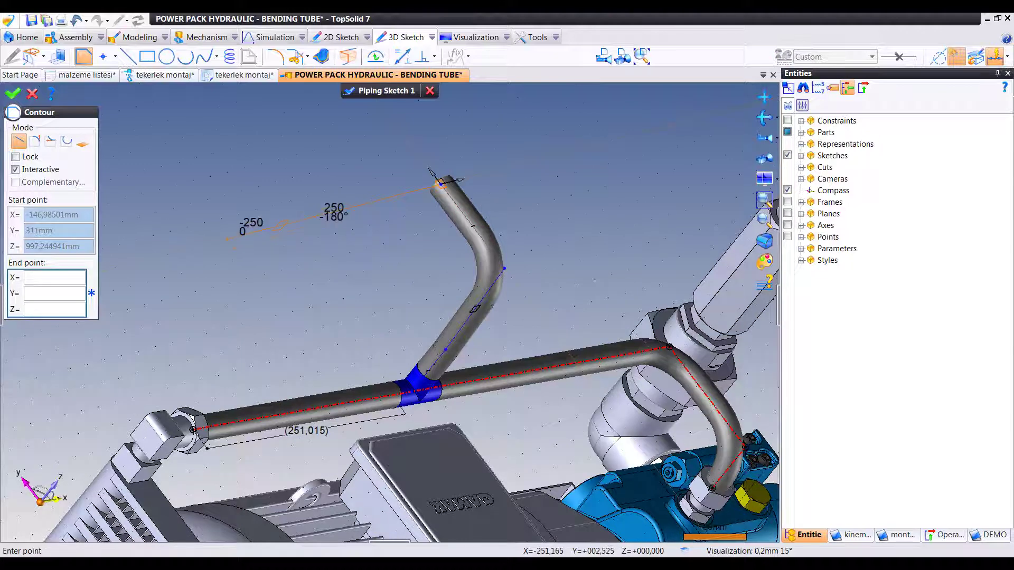
pyautogui.click(228, 239)
# Undo the last horizontal run, redraw it with a final downward segment, and validate the piping sketch.
pyautogui.moveTo(228, 238); pyautogui.dragTo(500, 295, button='middle')
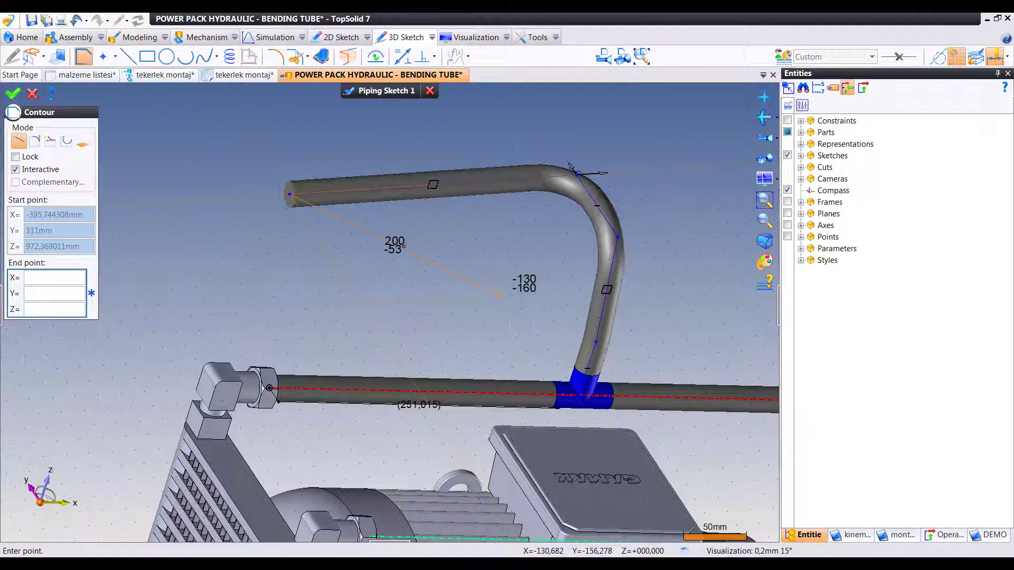
pyautogui.hotkey('ctrl', 'z')
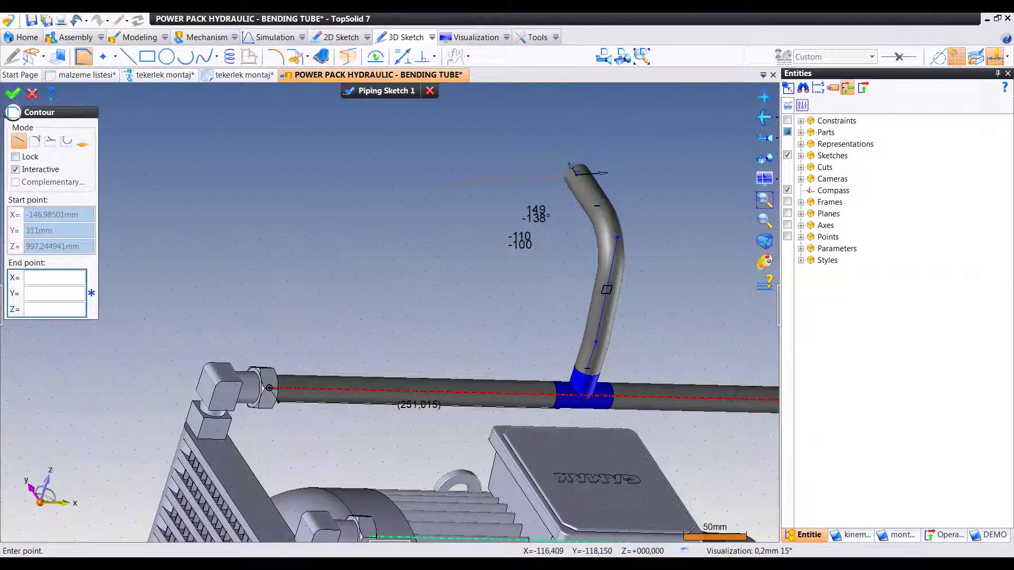
pyautogui.moveTo(430, 227)
pyautogui.mouseDown(button='middle')
pyautogui.moveTo(454, 302)
pyautogui.moveTo(390, 259)
pyautogui.moveTo(378, 421)
pyautogui.moveTo(316, 254)
pyautogui.mouseUp(button='middle')
pyautogui.click(378, 253)
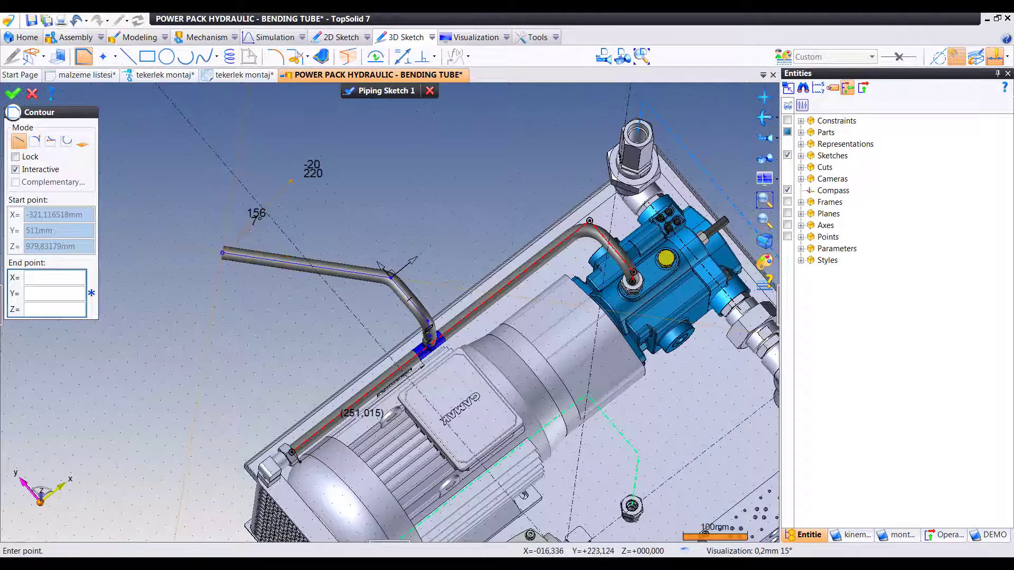
pyautogui.moveTo(227, 288); pyautogui.dragTo(264, 222, button='middle')
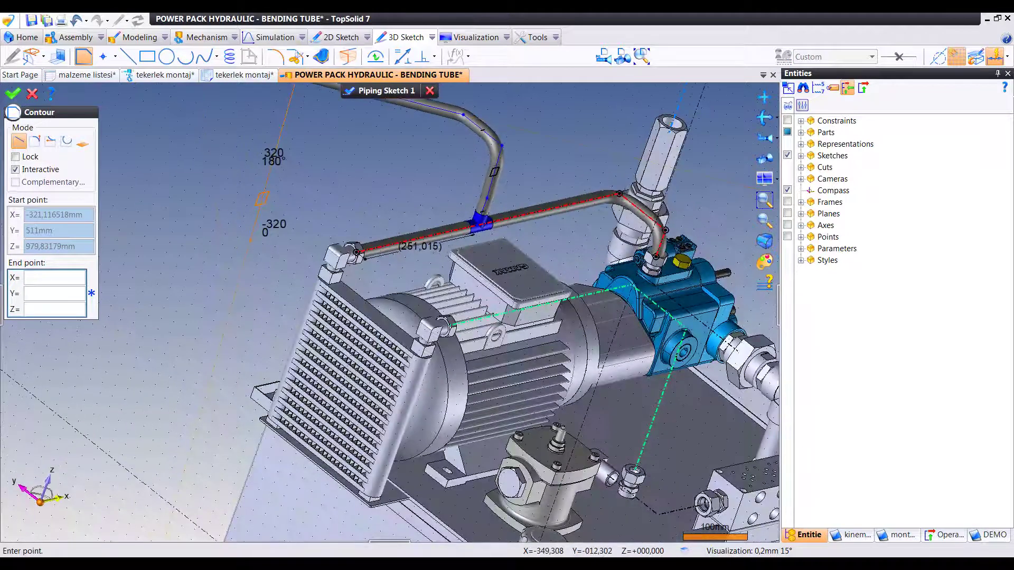
pyautogui.click(254, 230)
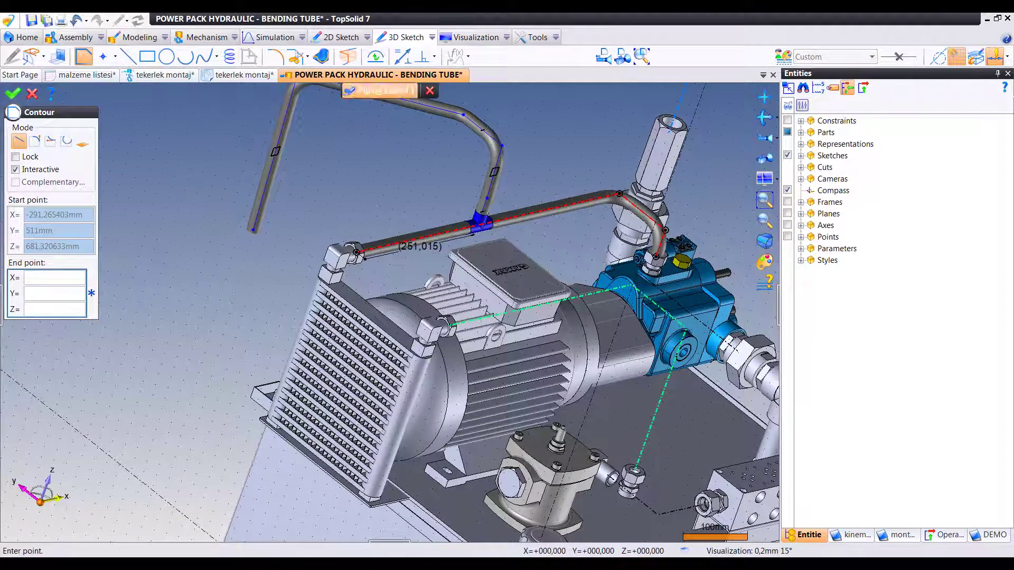
pyautogui.click(349, 90)
pyautogui.moveTo(628, 538); pyautogui.dragTo(524, 536, button='middle')
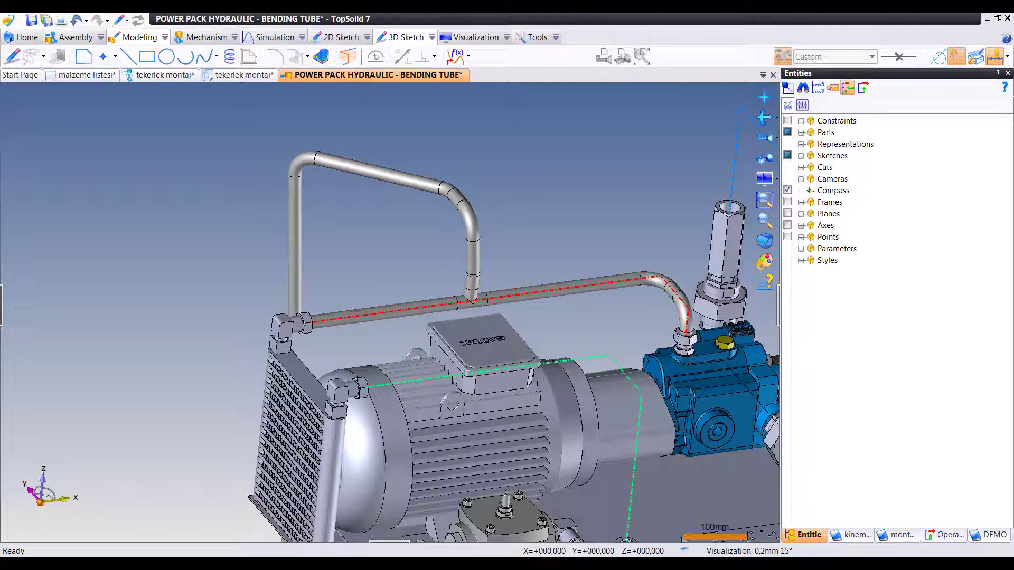
# Zoom out to view the whole power pack with its branch pipe, and bring up the Modeling tools.
pyautogui.moveTo(462, 402); pyautogui.dragTo(436, 397, button='middle')
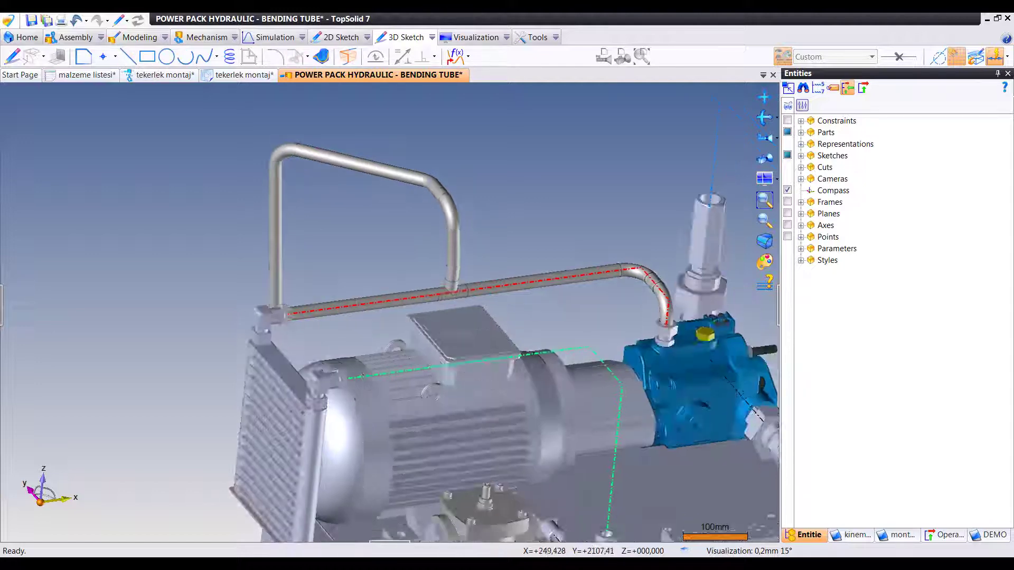
pyautogui.scroll(-3, 436, 397)
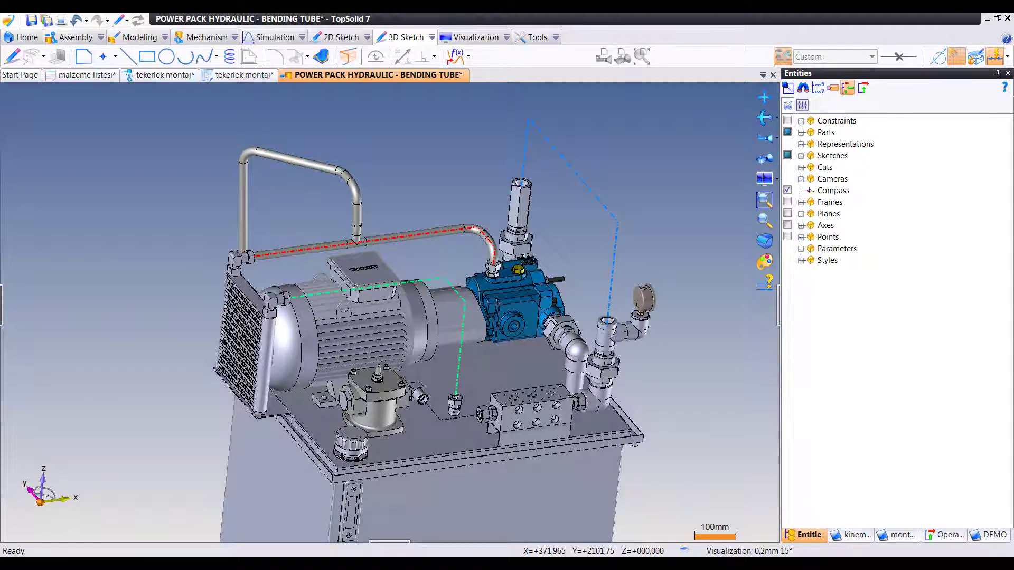
pyautogui.scroll(-2, 774, 393)
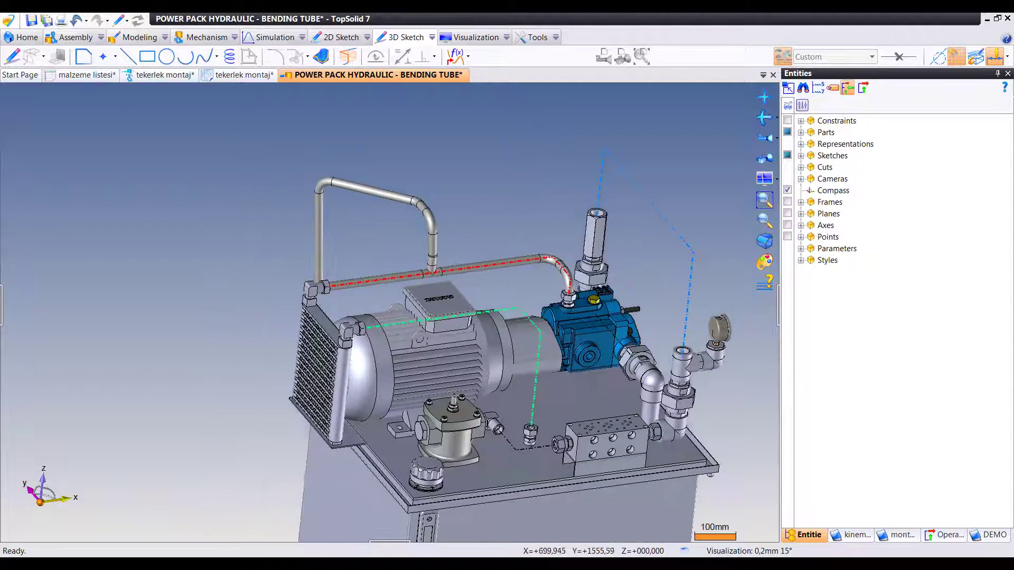
pyautogui.click(136, 37)
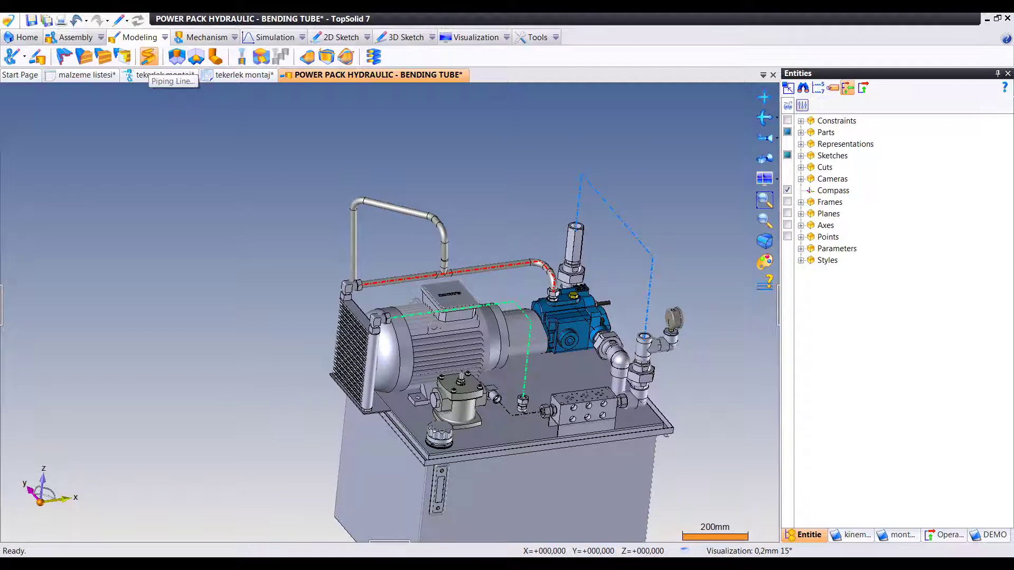
pyautogui.moveTo(401, 317); pyautogui.dragTo(354, 316, button='middle')
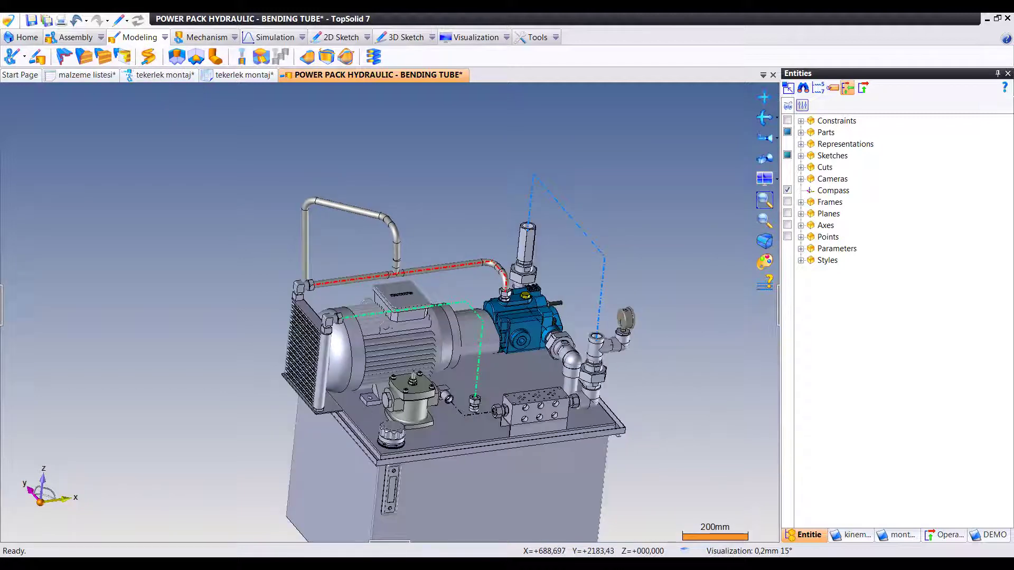